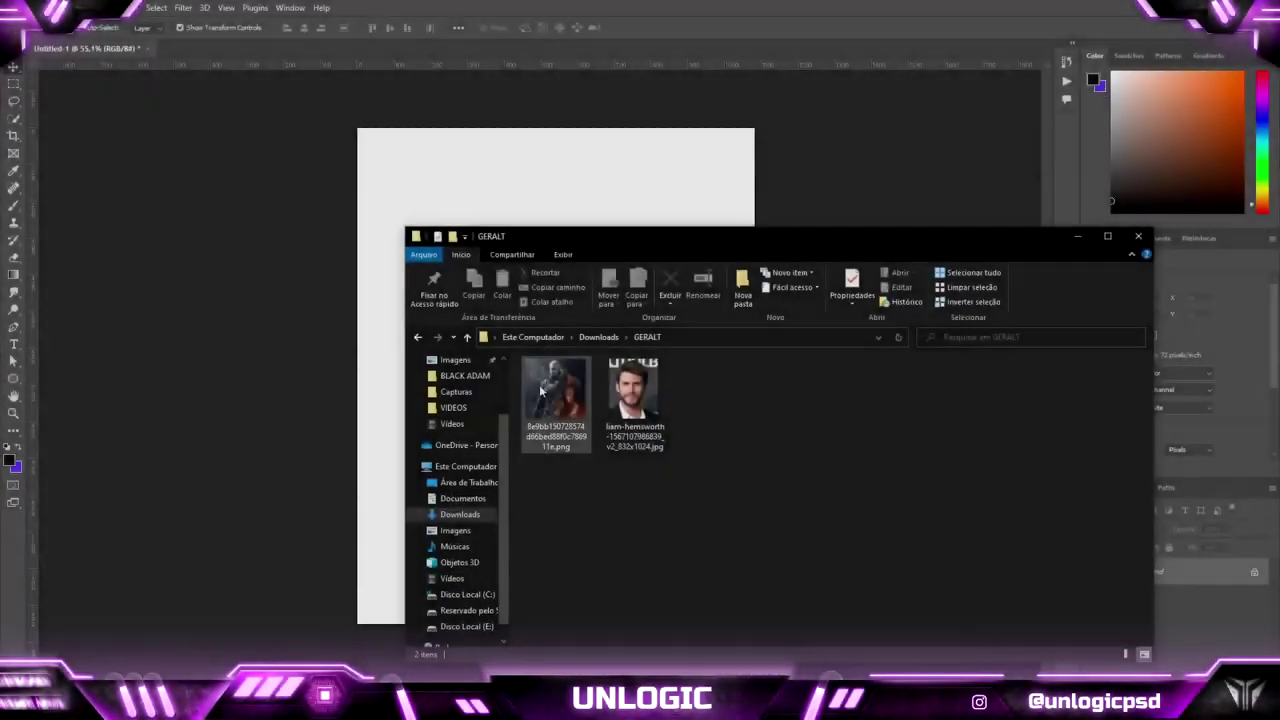
- Place the armored warrior image on the canvas to fill it and open the bearded man's portrait without color management
left_click_drag(551, 400, 555, 380)
left_click_drag(554, 551, 548, 628)
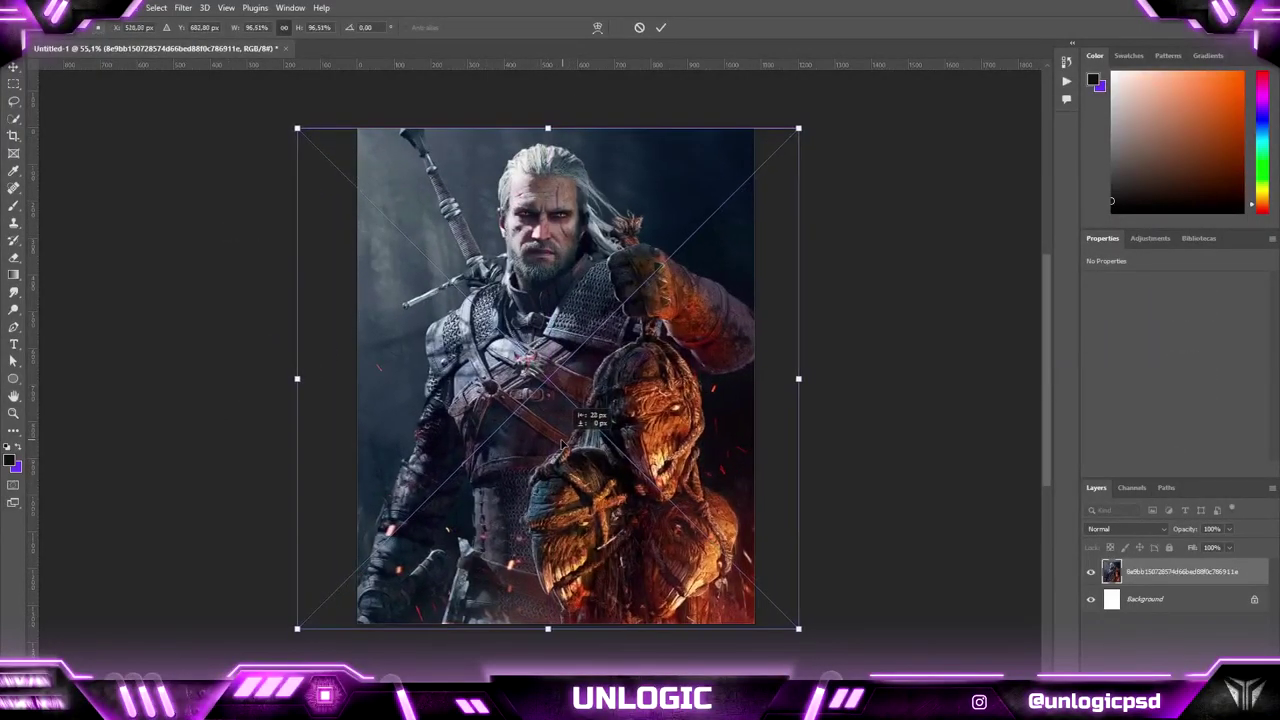
key("Return")
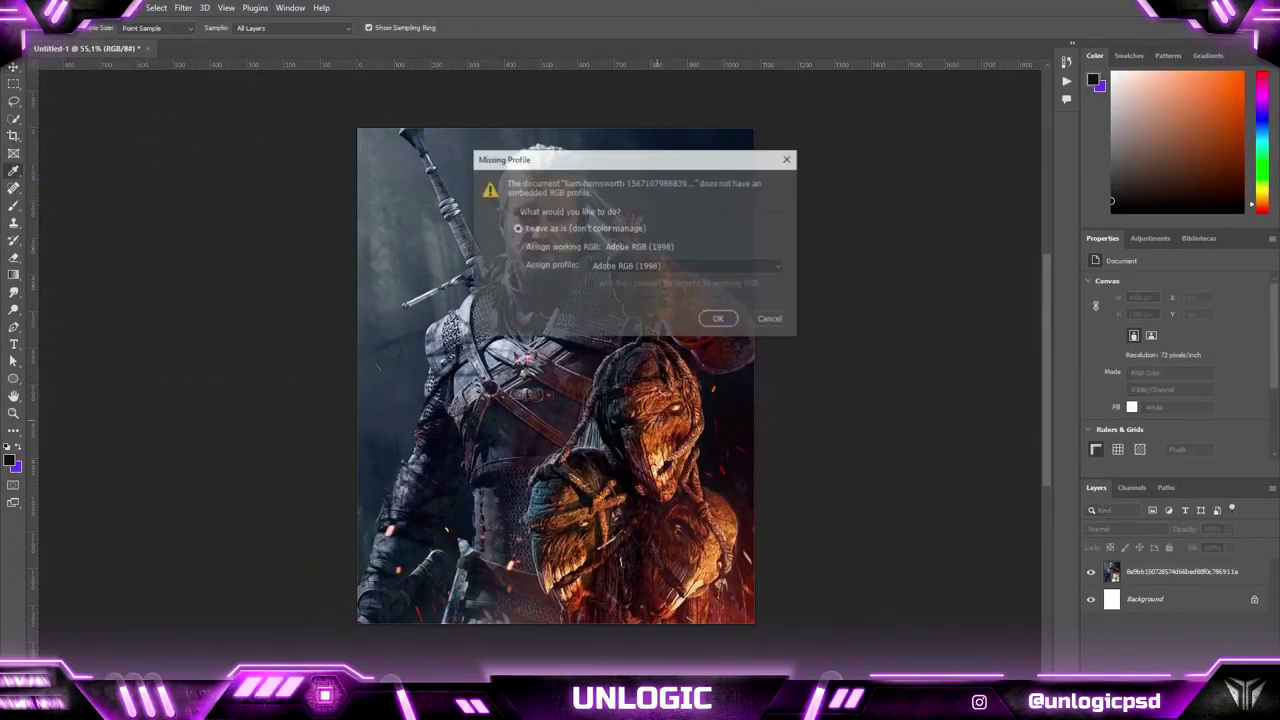
key("Return")
- Lasso a freehand selection on the portrait around the eyebrows, eyes, nose and mouth, leaving out the cheeks
scroll(548, 376, "up", 3)
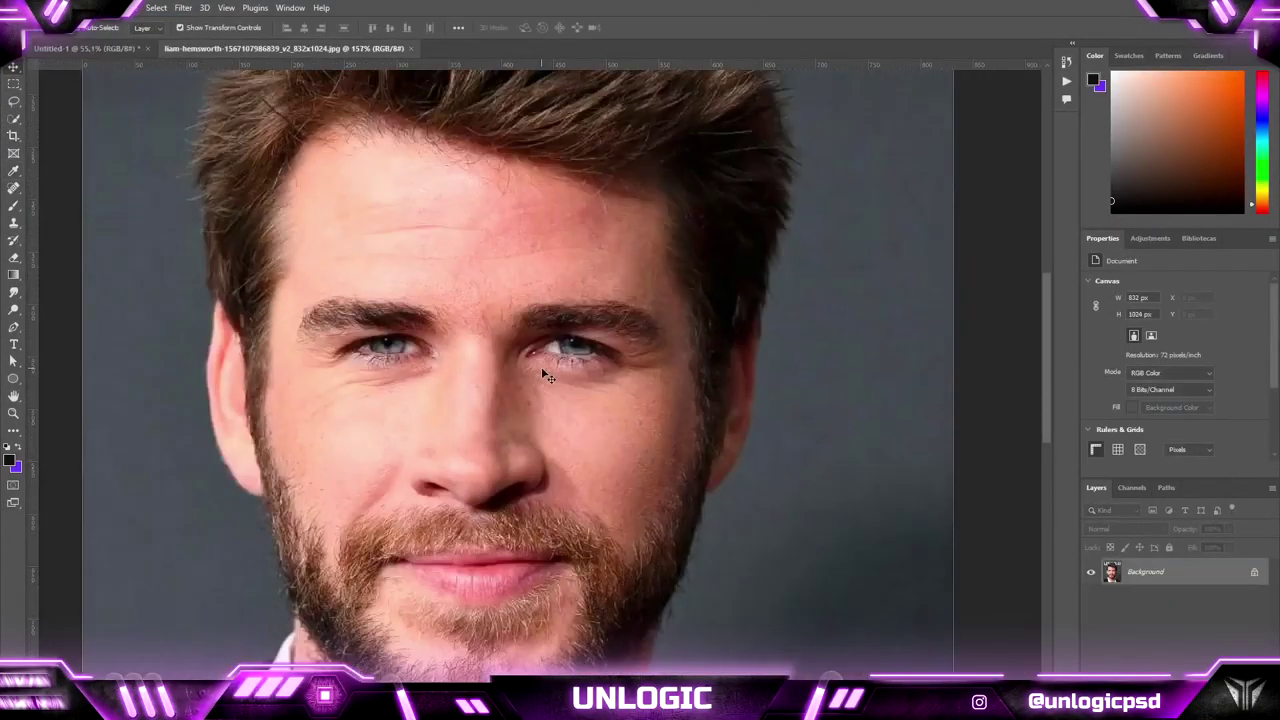
scroll(548, 376, "up", 3)
key("l")
left_click_drag(397, 182, 437, 268)
left_click_drag(520, 387, 397, 182)
scroll(440, 262, "up", 2)
left_click_drag(447, 358, 582, 360)
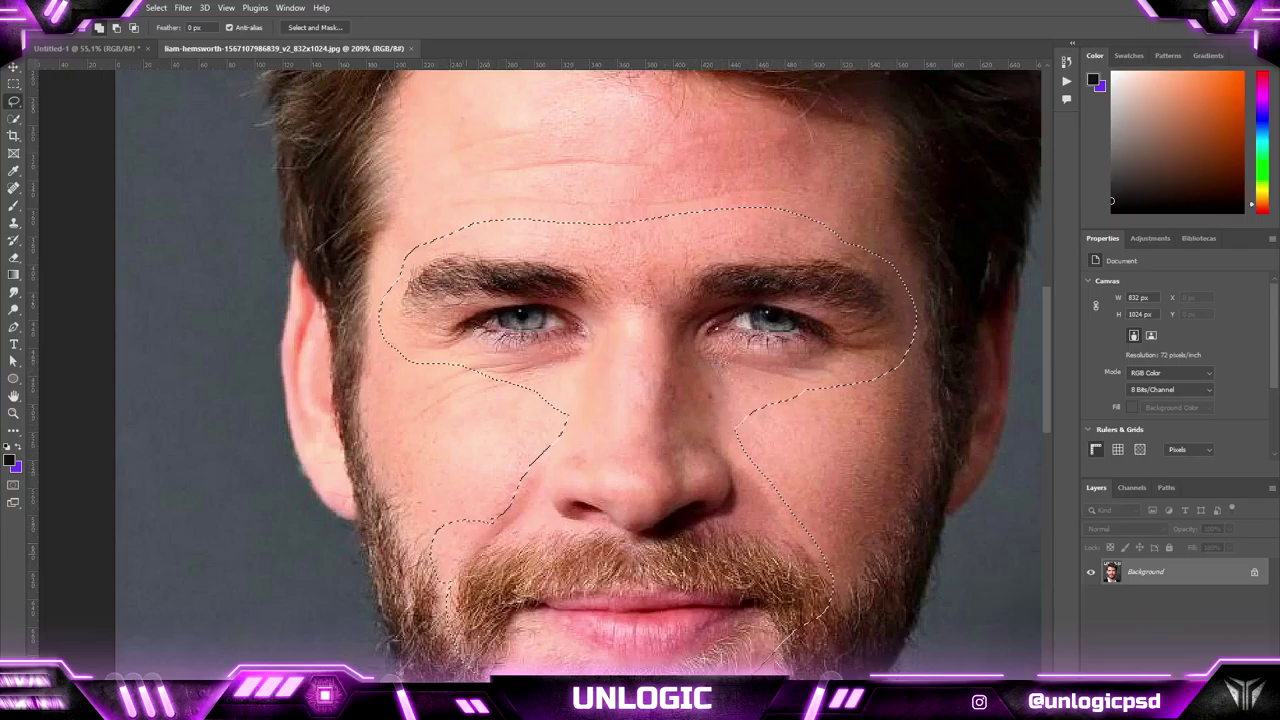
left_click_drag(829, 577, 815, 548)
scroll(825, 560, "down", 1)
- Copy the selected facial features into the warrior document and position them over the warrior's face
left_click(13, 67)
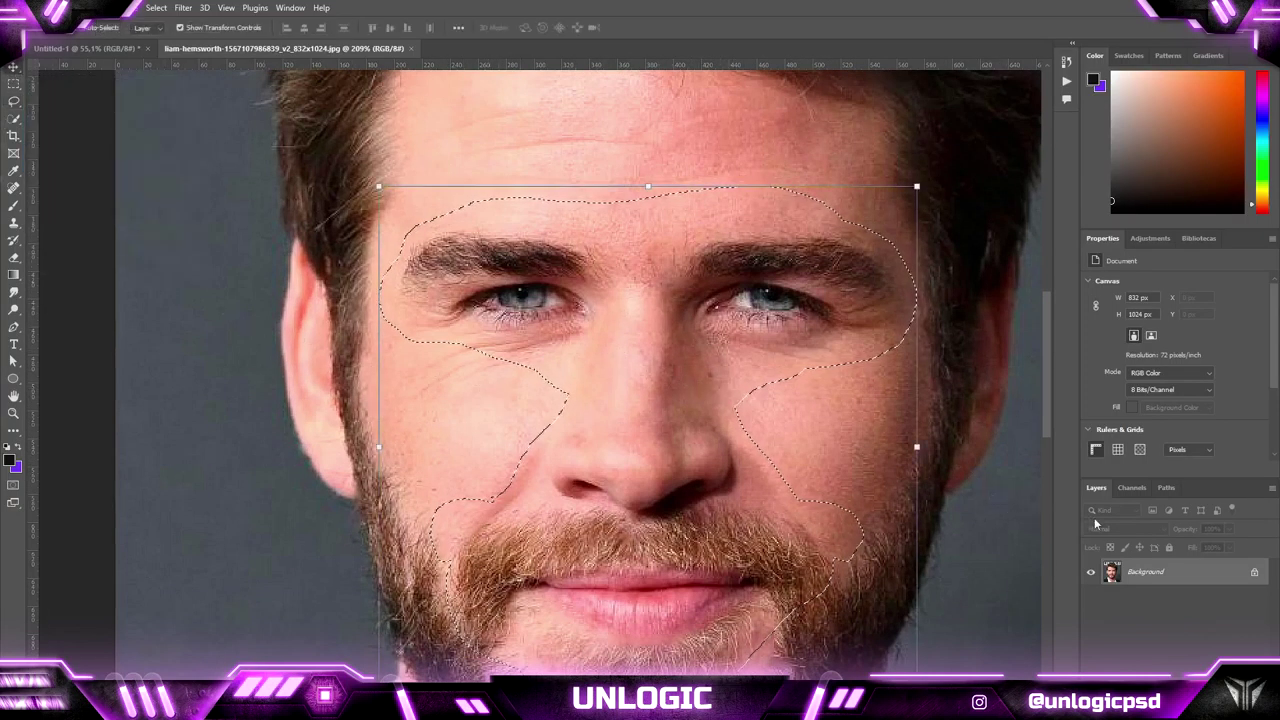
key("ctrl+c")
left_click(102, 49)
key("ctrl+v")
left_click_drag(557, 365, 537, 222)
left_click_drag(536, 164, 541, 199)
left_click(14, 67)
left_click(850, 300)
scroll(560, 177, "up", 7)
- Lower the pasted face layer's opacity to 53% and fit it to the warrior's features at about 191 × 187 px
left_click(1140, 572)
left_click(1230, 529)
left_click_drag(1232, 543, 1201, 543)
scroll(559, 327, "up", 3)
left_click_drag(407, 338, 411, 332)
left_click_drag(650, 416, 673, 416)
left_click_drag(491, 388, 491, 401)
left_click_drag(437, 656, 437, 644)
left_click_drag(431, 583, 434, 589)
left_click(14, 69)
left_click_drag(492, 434, 449, 434)
key("ctrl+z")
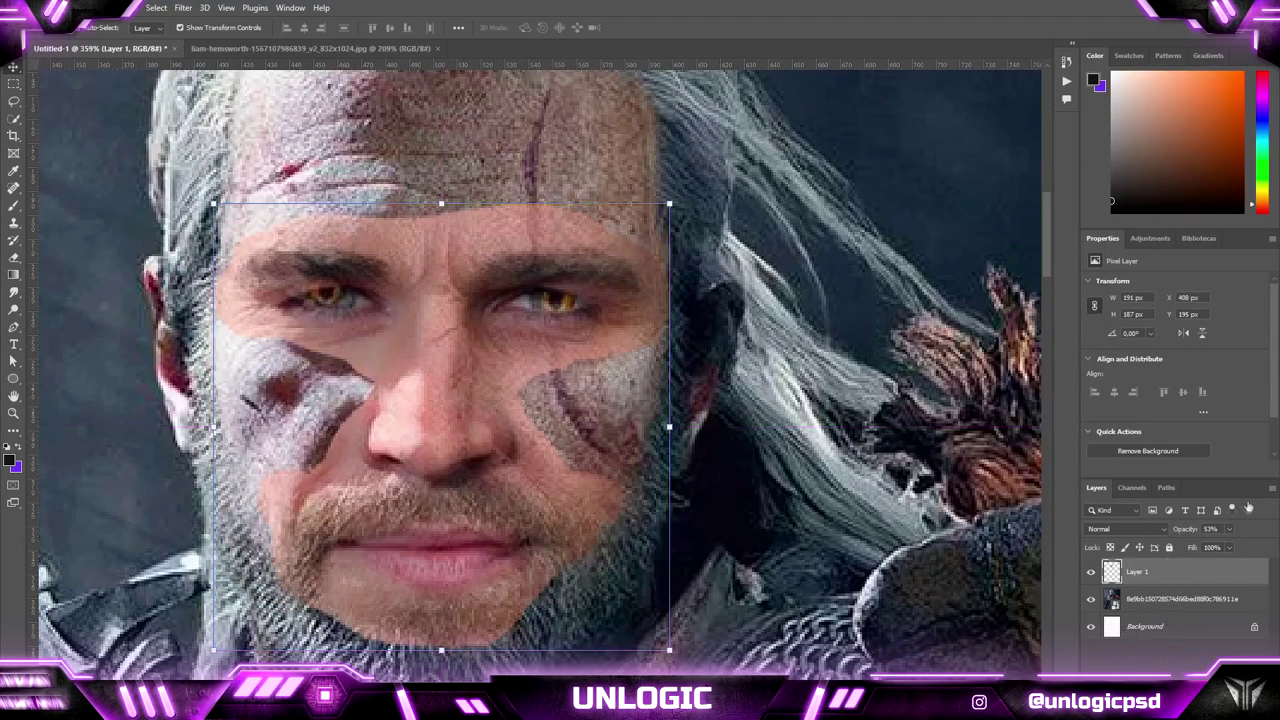
- Restore the pasted face layer's opacity to 100% and keep that layer selected
left_click(1230, 529)
left_click_drag(1230, 543, 1262, 543)
left_click(1181, 576)
left_click(1181, 600)
left_click(1181, 573)
- Convert the pasted face layer to a smart object and add a layer mask to it
left_click(14, 205)
left_click(1160, 688)
right_click(1230, 572)
left_click(1140, 316)
left_click(1160, 688)
- Paint black on the face layer's mask with a large soft brush to blend its edges into the forehead, cheeks and beard
scroll(490, 200, "up", 5)
right_click(628, 194)
mouse_move(730, 229)
left_mouse_down()
mouse_move(699, 208)
mouse_move(643, 229)
left_mouse_up()
key("Return")
scroll(750, 265, "down", 4)
right_click(608, 174)
key("Return")
right_click(560, 195)
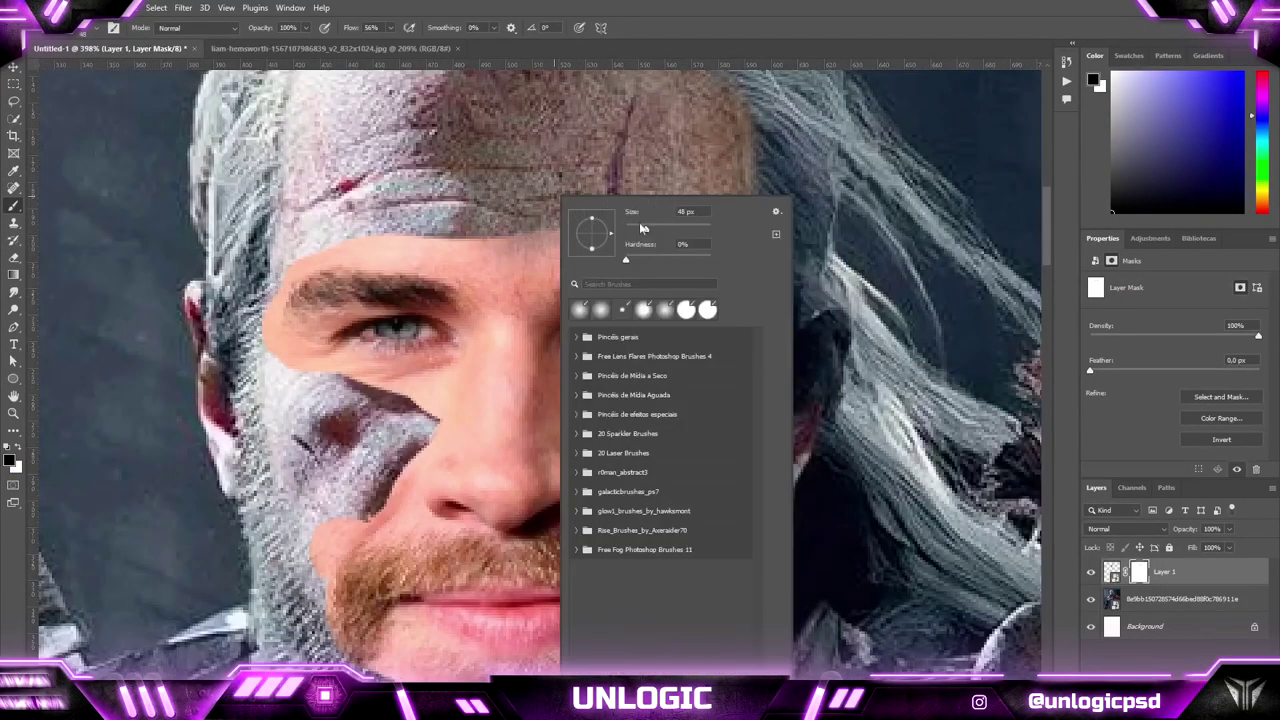
left_click_drag(530, 235, 745, 264)
mouse_move(770, 372)
left_mouse_down()
mouse_move(603, 440)
mouse_move(690, 590)
mouse_move(725, 560)
left_mouse_up()
left_click_drag(268, 252, 486, 224)
mouse_move(440, 375)
left_mouse_down()
mouse_move(400, 530)
mouse_move(400, 425)
mouse_move(365, 565)
left_mouse_up()
scroll(480, 450, "down", 2)
left_click_drag(365, 565, 640, 540)
- Add a Vibrance adjustment clipped to the face layer with Vibrance -35 and Saturation -44
key("v")
left_click(1174, 674)
left_click(1200, 543)
right_click(1208, 571)
key("Escape")
left_click_drag(1174, 297, 1137, 324)
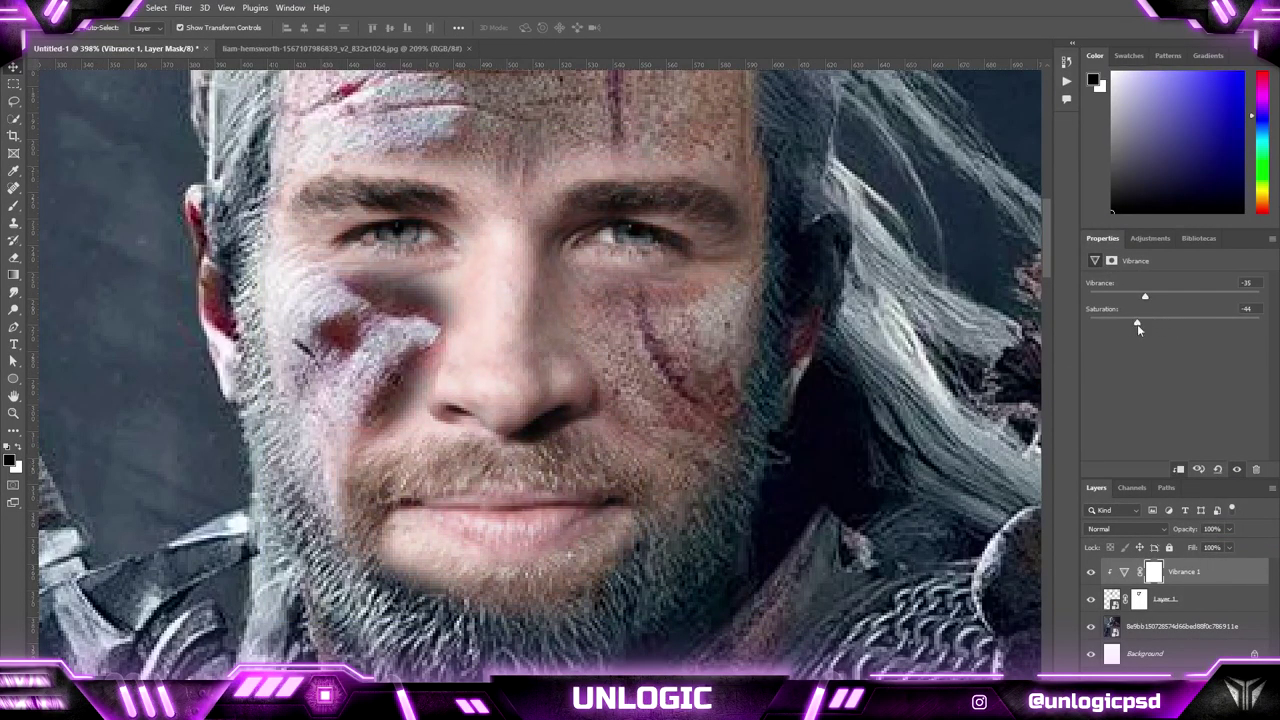
- Add a clipped Hue/Saturation adjustment with Hue -13 and Saturation -11, and reduce its Lightness to darken the face
left_click(1204, 690)
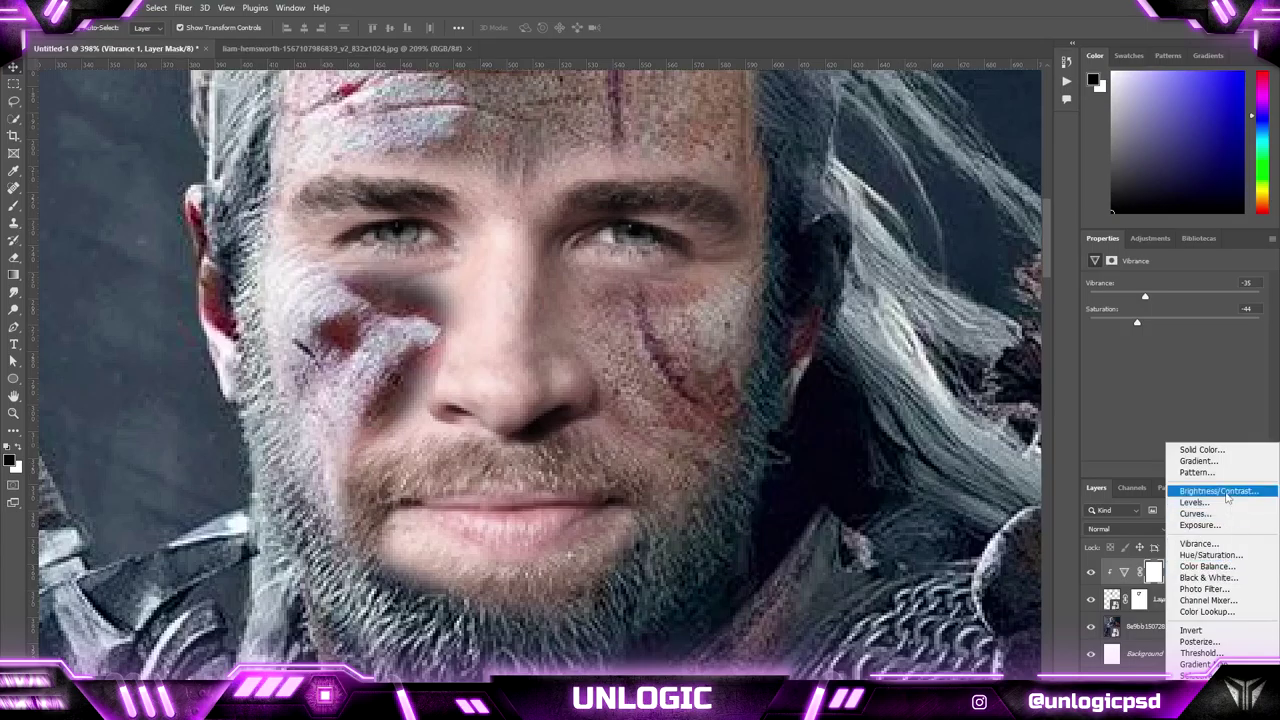
left_click(1210, 554)
left_click_drag(1174, 388, 1157, 390)
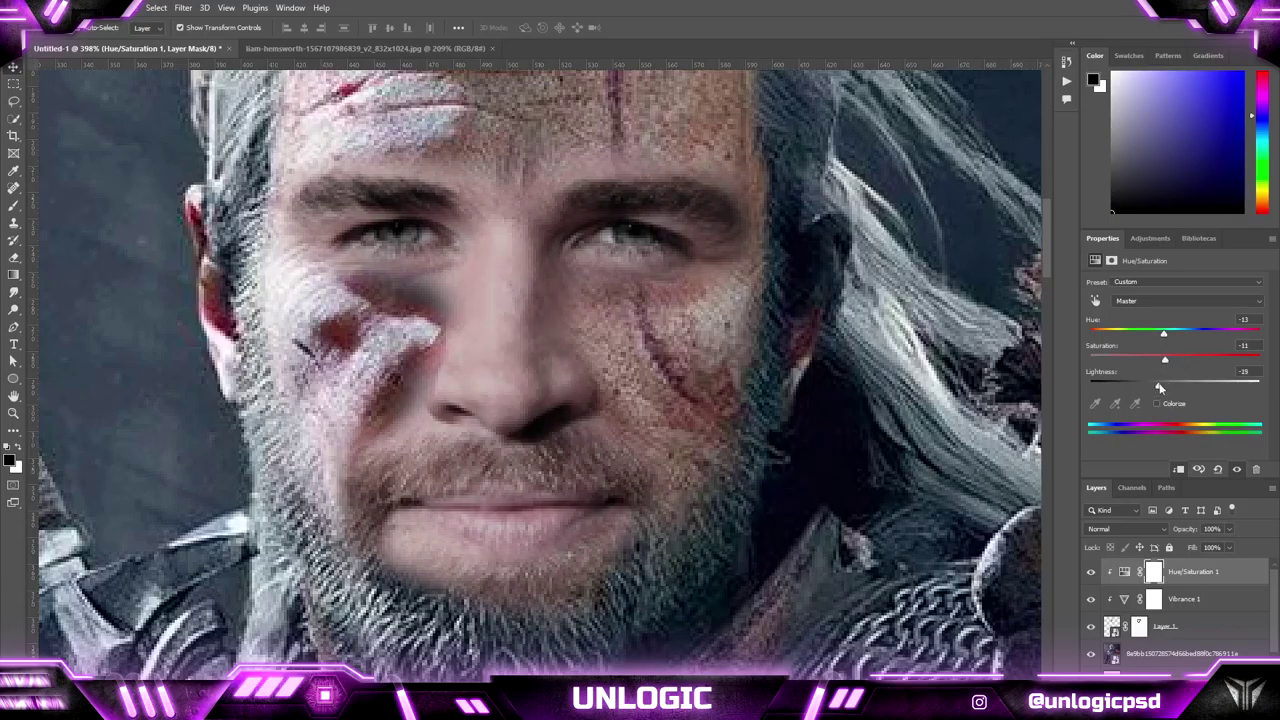
left_click_drag(1159, 386, 1150, 384)
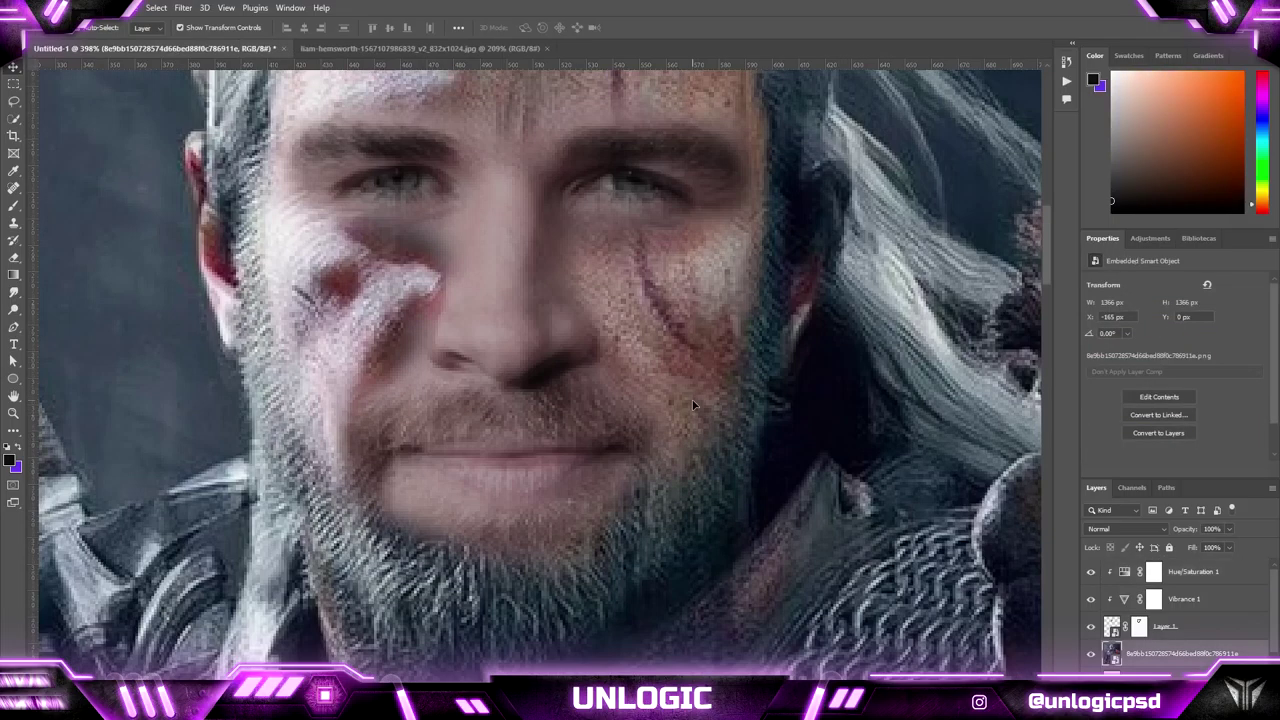
- Try a red solid color fill clipped above the Hue/Saturation adjustment, using the Hue blend mode
scroll(549, 320, "up", 2)
left_click(1203, 625)
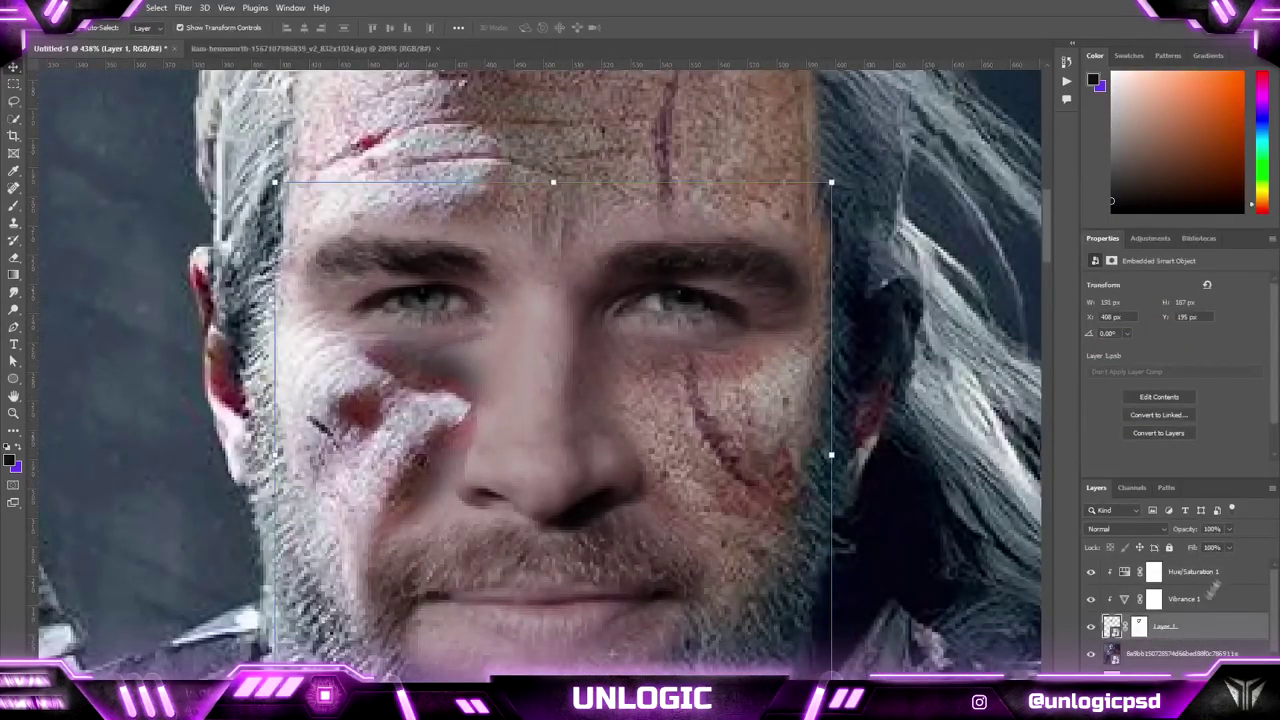
left_click(1214, 573)
left_click(1199, 691)
left_click(1200, 448)
left_click(1028, 167)
left_click_drag(1041, 243, 1043, 240)
left_click(1163, 70)
key("ctrl+alt+g")
left_click(1127, 529)
left_click(1118, 668)
- Try brighter reds for the solid color fill, cancel the color change and delete the fill layer
double_click(1124, 571)
left_click(908, 148)
left_click_drag(1045, 243, 1045, 239)
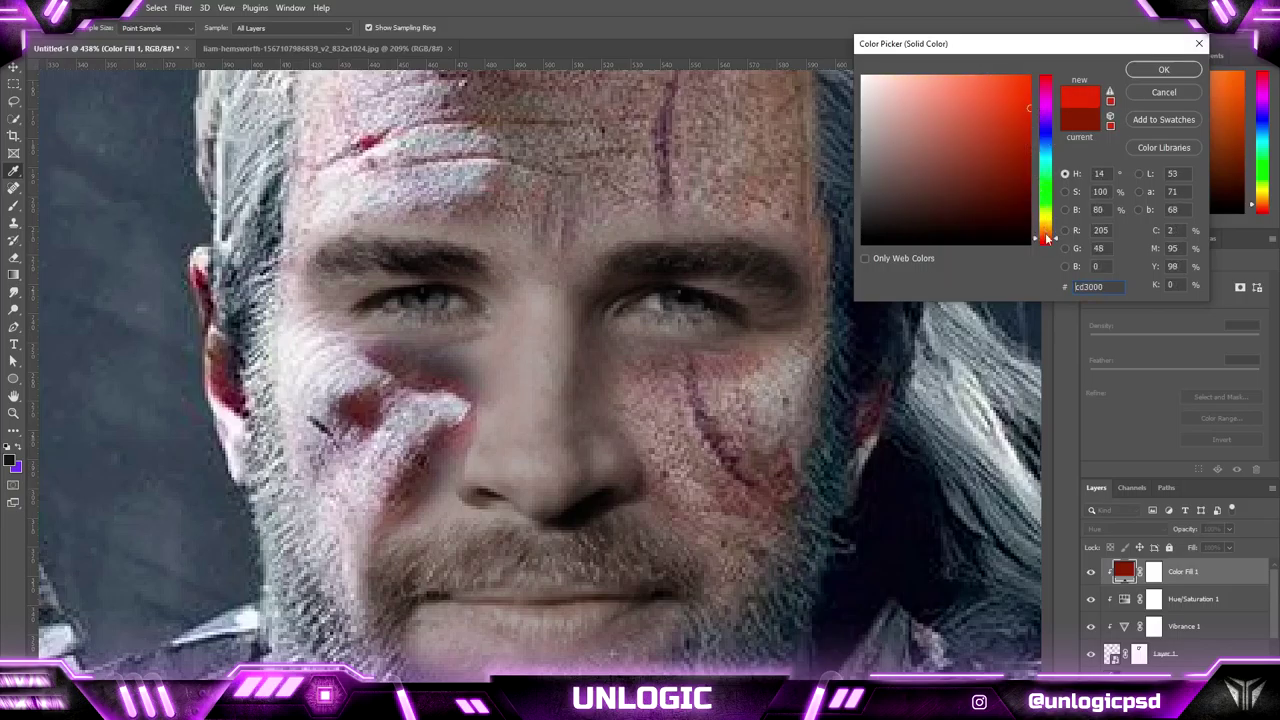
left_click(1046, 234)
left_click(1030, 76)
left_click(1154, 94)
key("Delete")
- Refine the face layer's mask around the brows and eyes with black, using a soft brush at size 9
left_click_drag(612, 491, 667, 436)
left_click(1148, 630)
left_click(1139, 627)
key("b")
left_click_drag(600, 226, 640, 185)
scroll(770, 269, "down", 1)
scroll(808, 219, "up", 2)
right_click(808, 219)
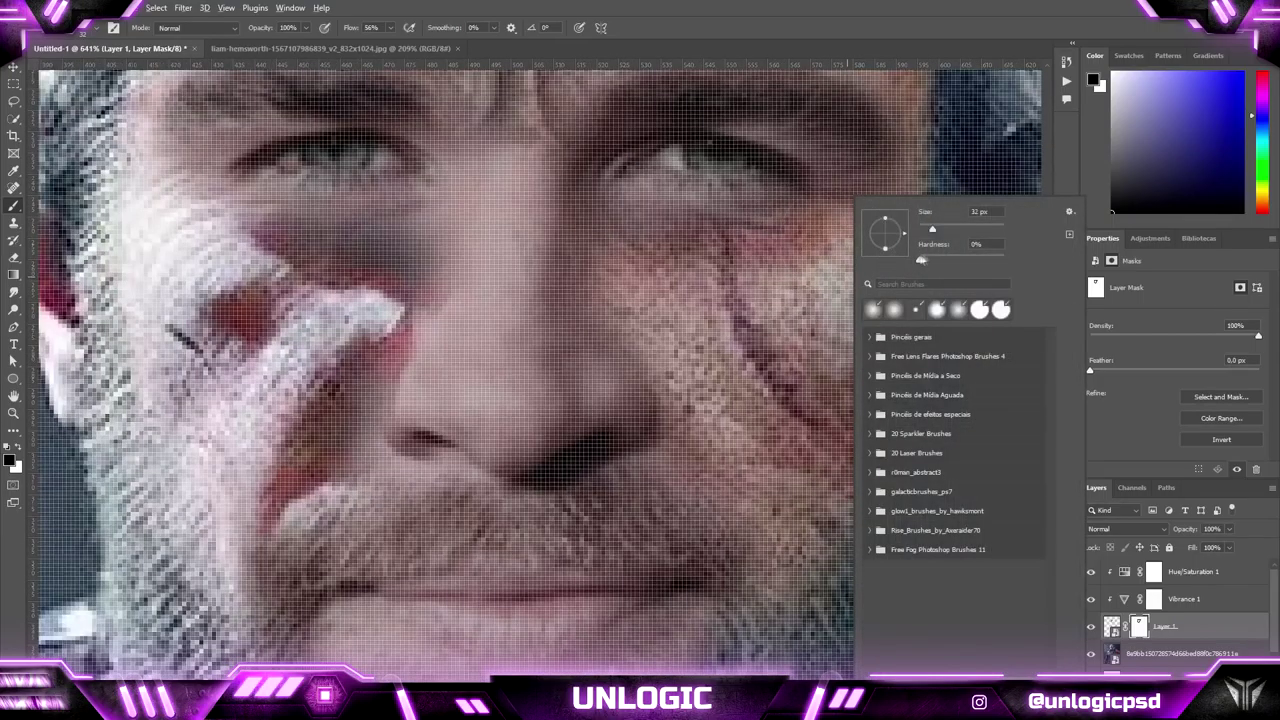
type("9")
key("Return")
scroll(764, 250, "down", 2)
left_click_drag(517, 245, 558, 242)
- Blend the inner cheek and chin edges by painting on the face layer's mask with a soft 44 px brush
right_click(545, 245)
type("44")
key("Return")
left_click_drag(452, 235, 436, 206)
left_click_drag(508, 368, 480, 346)
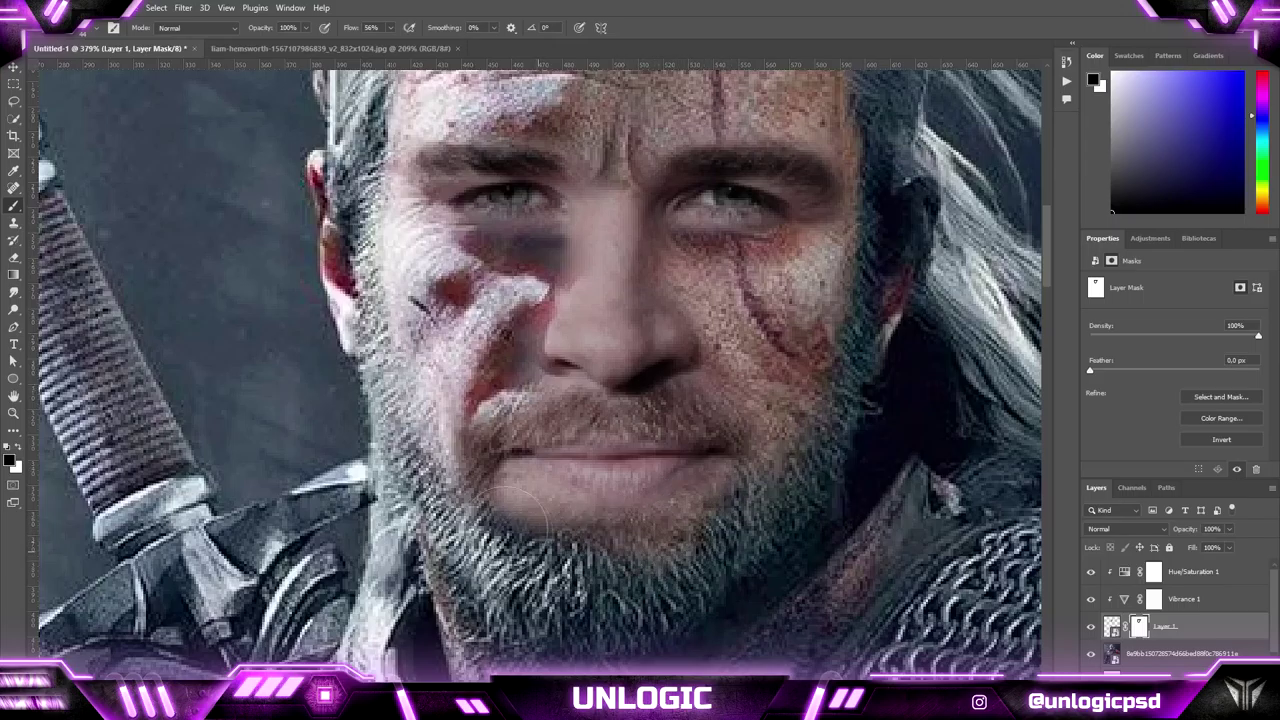
scroll(812, 429, "up", 1)
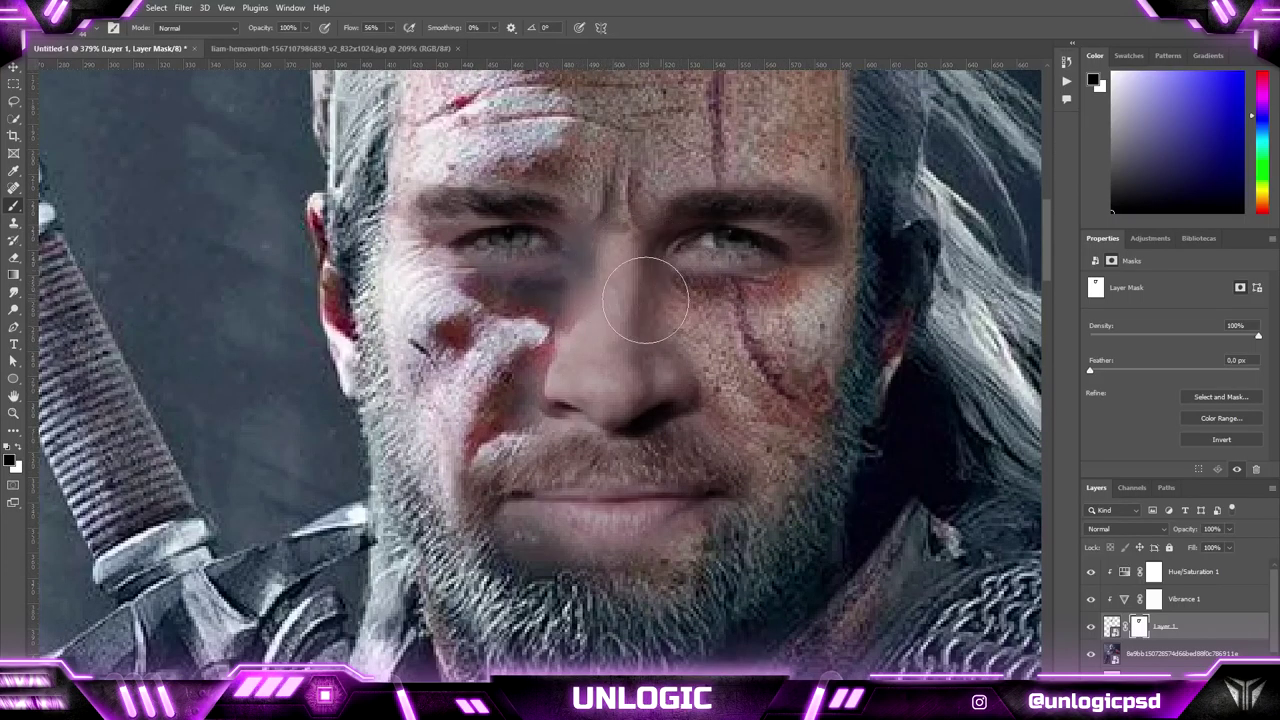
scroll(628, 282, "down", 1)
scroll(538, 262, "down", 1)
left_click_drag(540, 263, 424, 318)
- Paint finer detail on the face layer's mask under the eyes and beside the nose with a soft 14 px brush
right_click(606, 234)
type("14")
key("Return")
mouse_move(425, 202)
left_mouse_down()
mouse_move(511, 246)
mouse_move(517, 263)
left_mouse_up()
left_click_drag(412, 350, 434, 297)
scroll(656, 300, "down", 1)
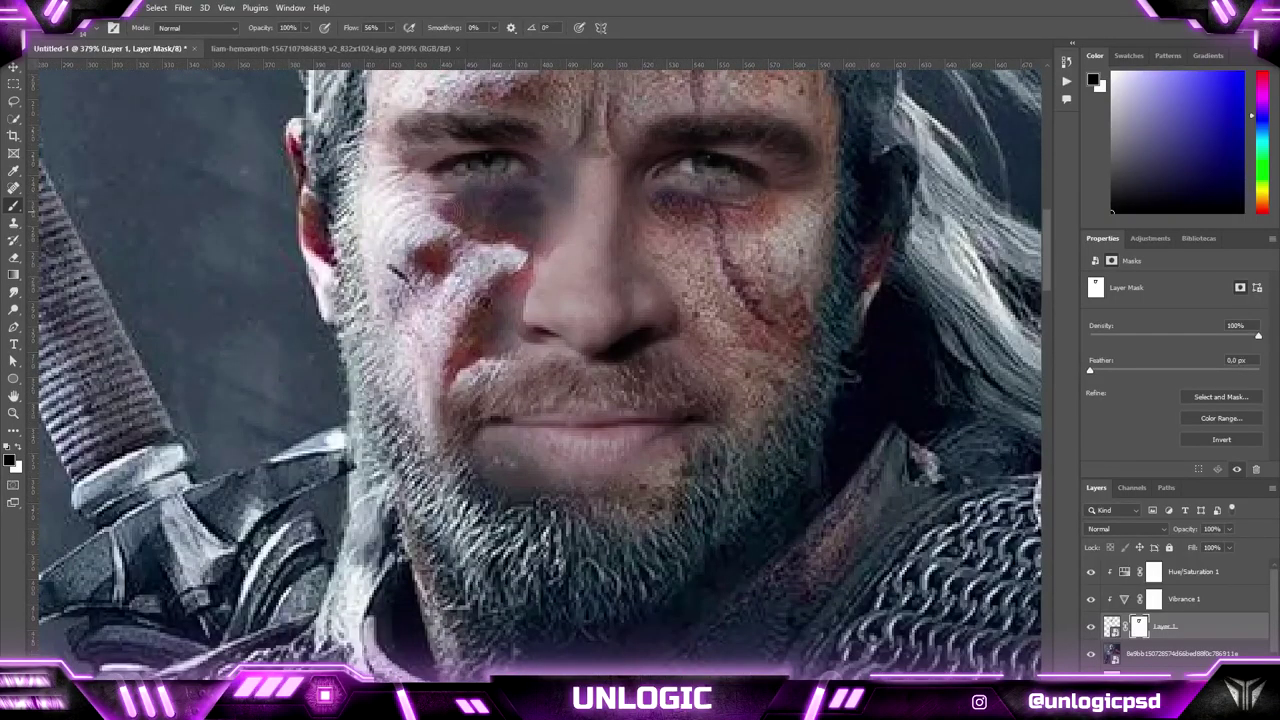
scroll(656, 300, "up", 2)
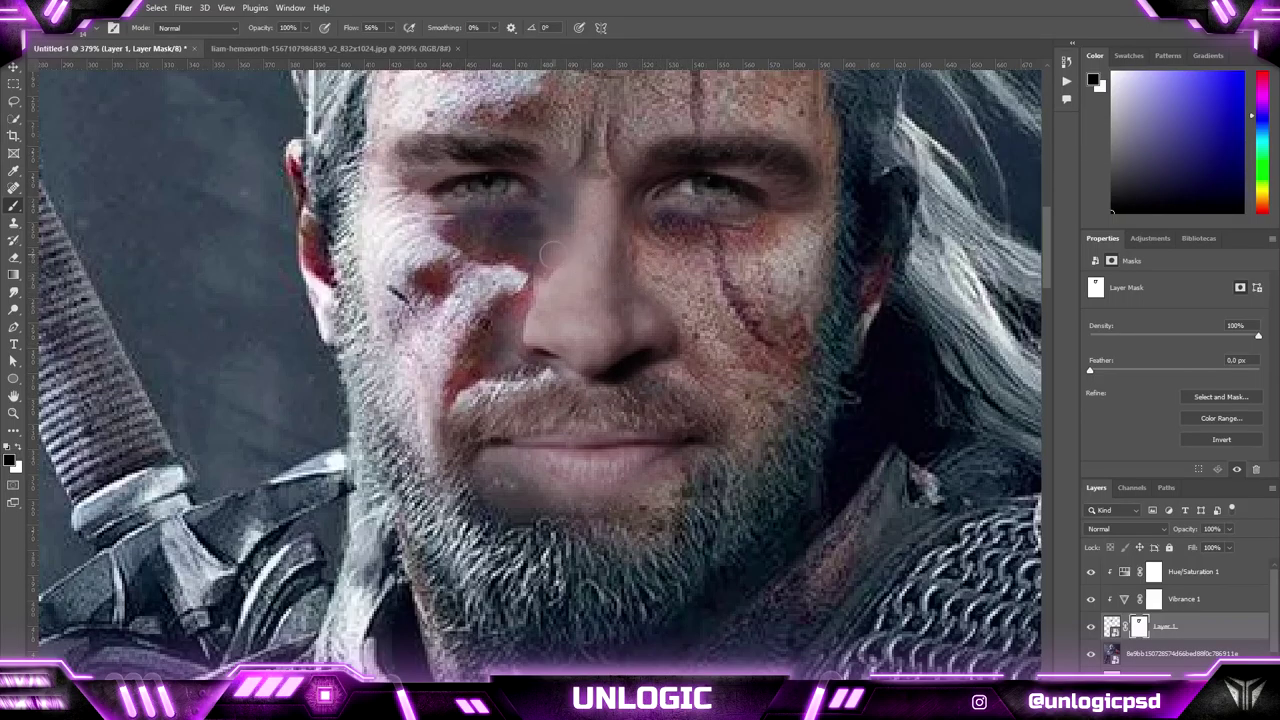
left_click_drag(741, 343, 686, 407)
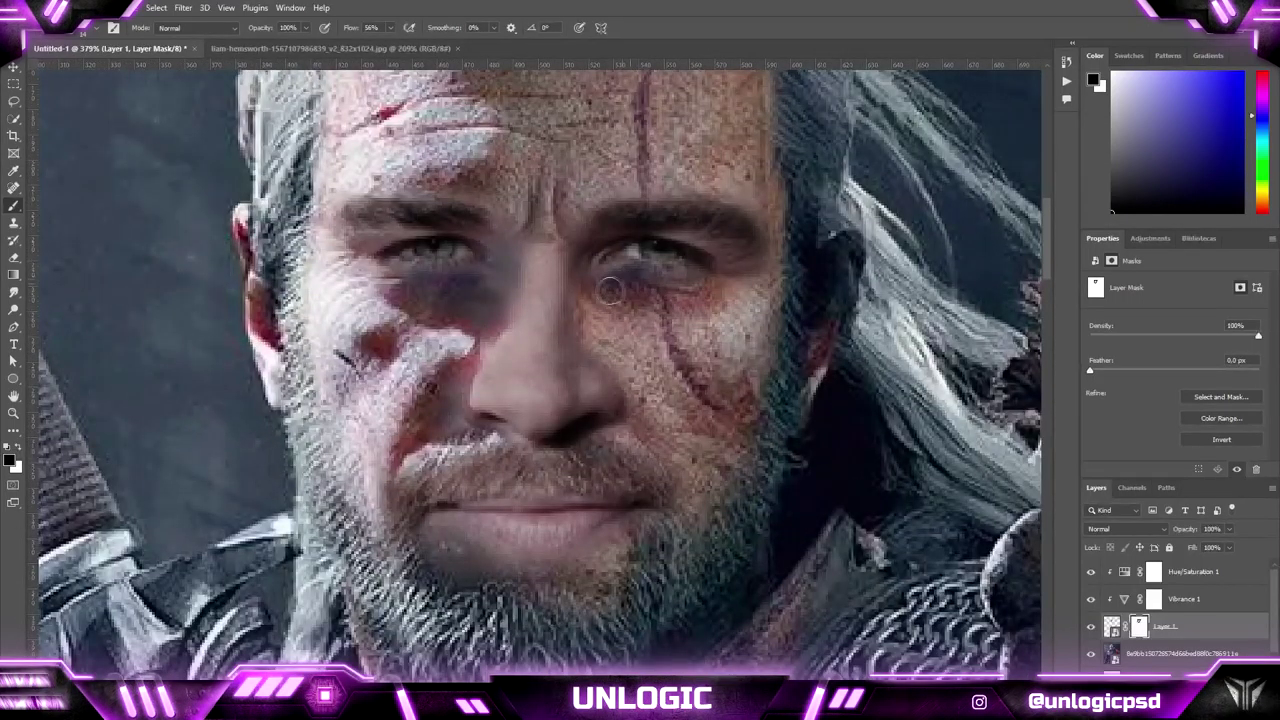
scroll(485, 267, "down", 10)
scroll(470, 255, "up", 10)
- Try restoring parts of the face layer's mask around the shaded eye with a small Eraser, and undo the strokes
right_click(378, 266)
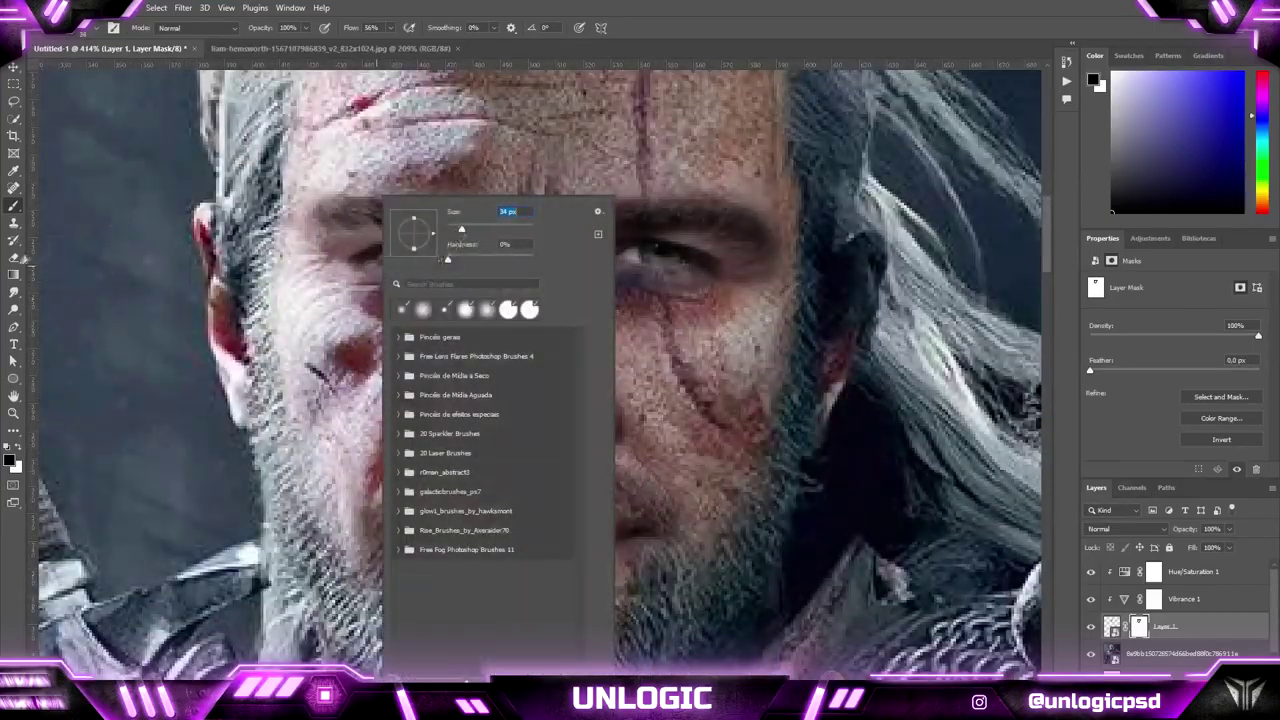
left_click(14, 258)
right_click(465, 266)
left_click_drag(544, 230, 539, 230)
left_click(456, 273)
left_click_drag(469, 264, 364, 292)
scroll(475, 254, "up", 4)
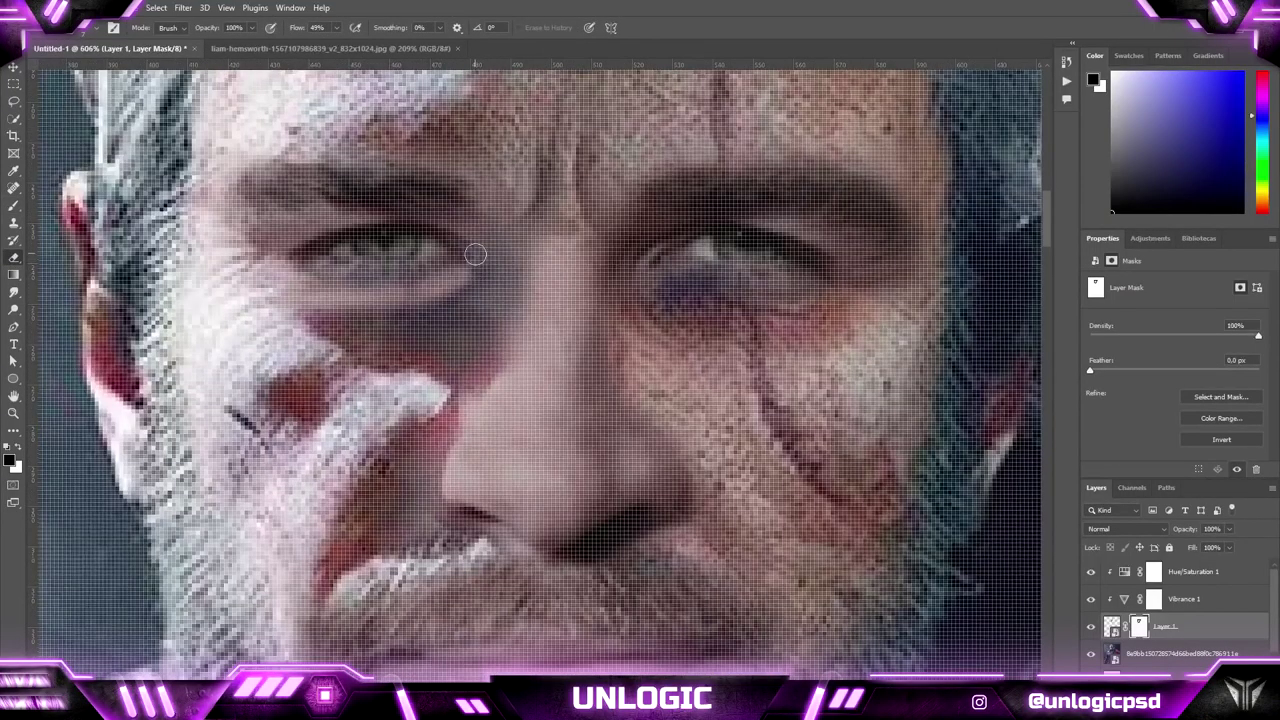
scroll(469, 273, "down", 5)
key("ctrl+z")
key("ctrl+z")
- Resize the Eraser and restore the mask beneath the shaded eye, then return to the Brush tool
left_click(321, 45)
right_click(434, 291)
left_click_drag(509, 229, 513, 229)
left_click(423, 290)
mouse_move(450, 286)
left_mouse_down()
mouse_move(425, 290)
mouse_move(408, 318)
mouse_move(425, 326)
left_mouse_up()
key("b")
scroll(438, 308, "down", 12)
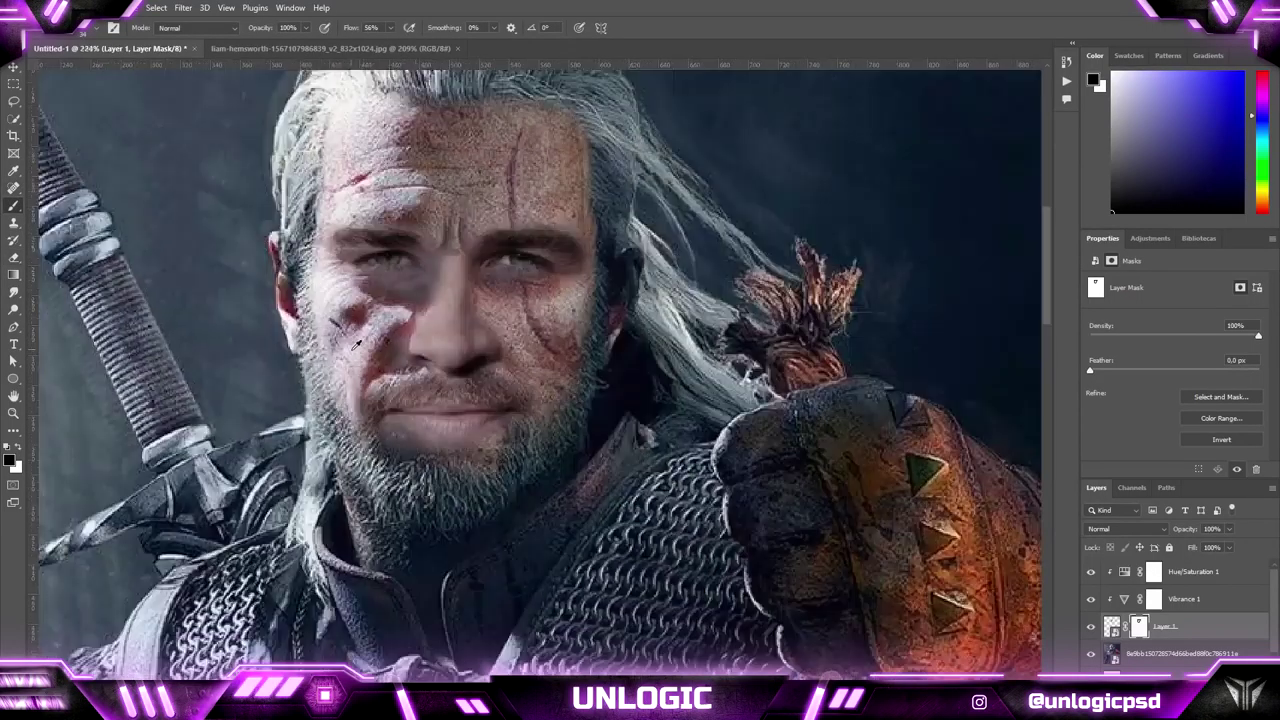
scroll(439, 320, "up", 13)
scroll(430, 250, "down", 1)
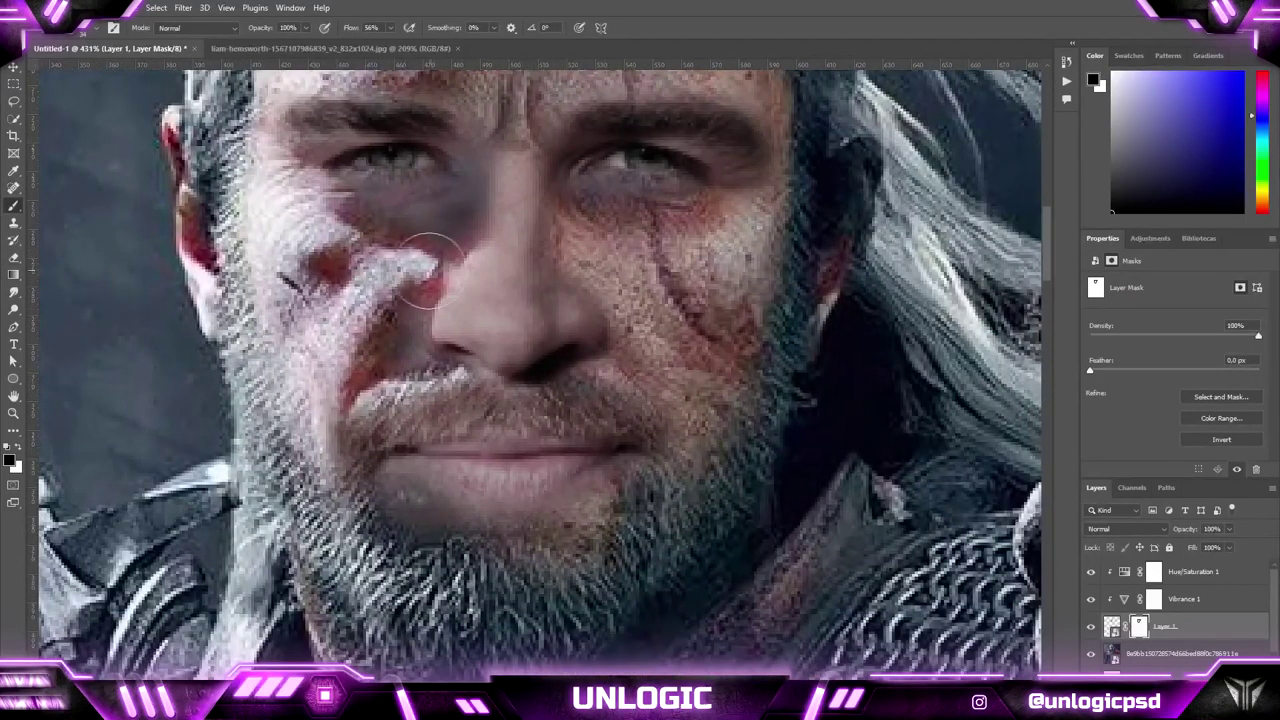
- Add a new layer above Hue/Saturation and paint a pink highlight along the side of the nose with a soft 9 px brush
left_click(1190, 572)
key("ctrl+shift+alt+n")
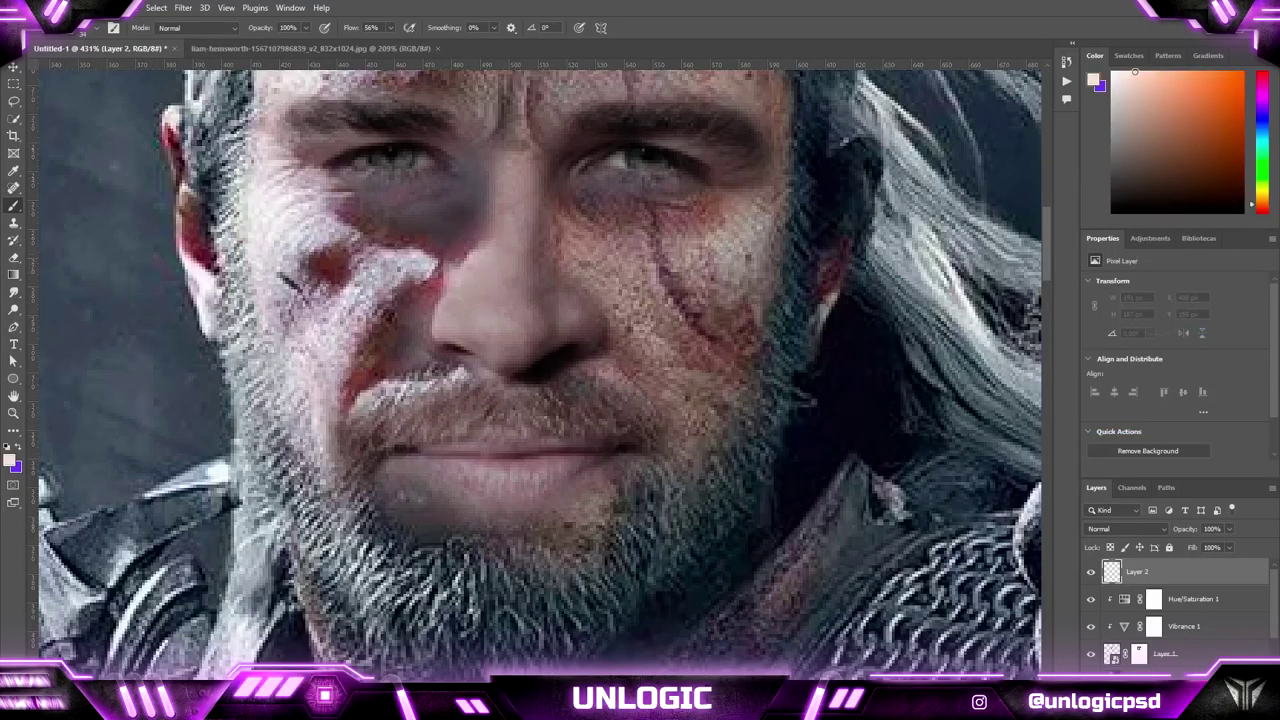
left_click(439, 281, "alt")
left_click(1152, 72)
right_click(608, 250)
left_click_drag(690, 229, 684, 229)
left_click_drag(501, 215, 493, 297)
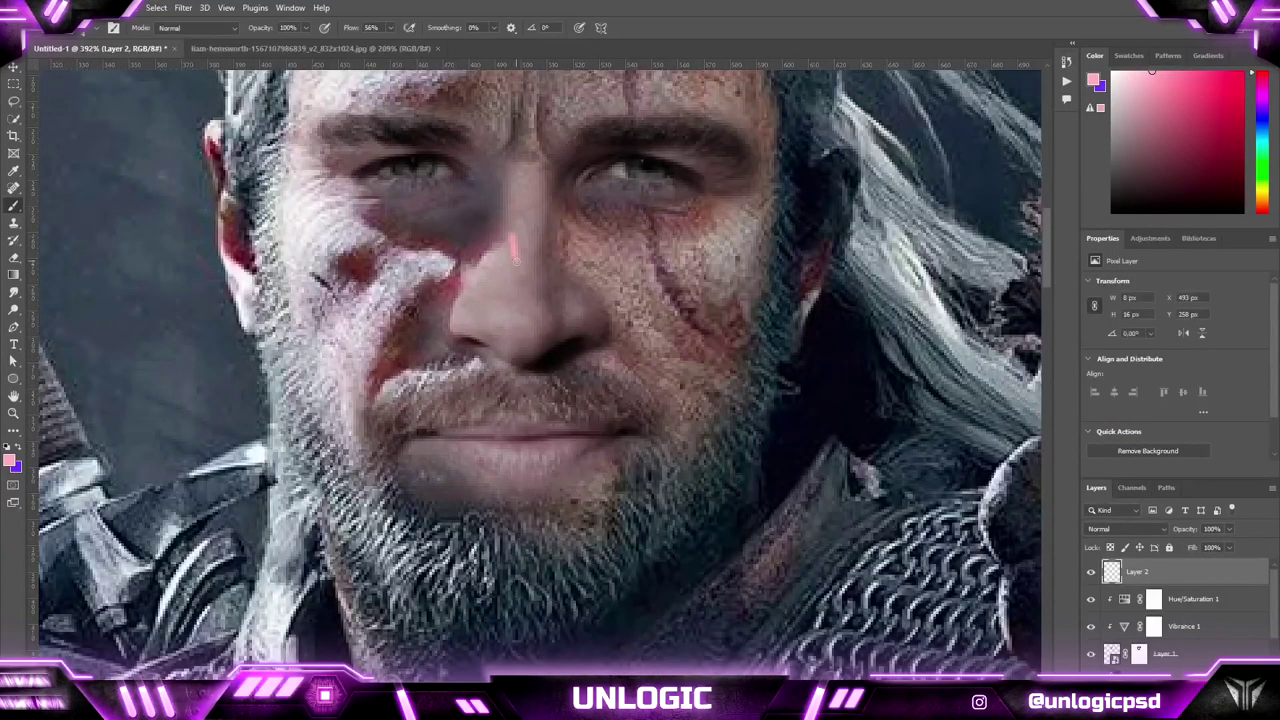
right_click(510, 196)
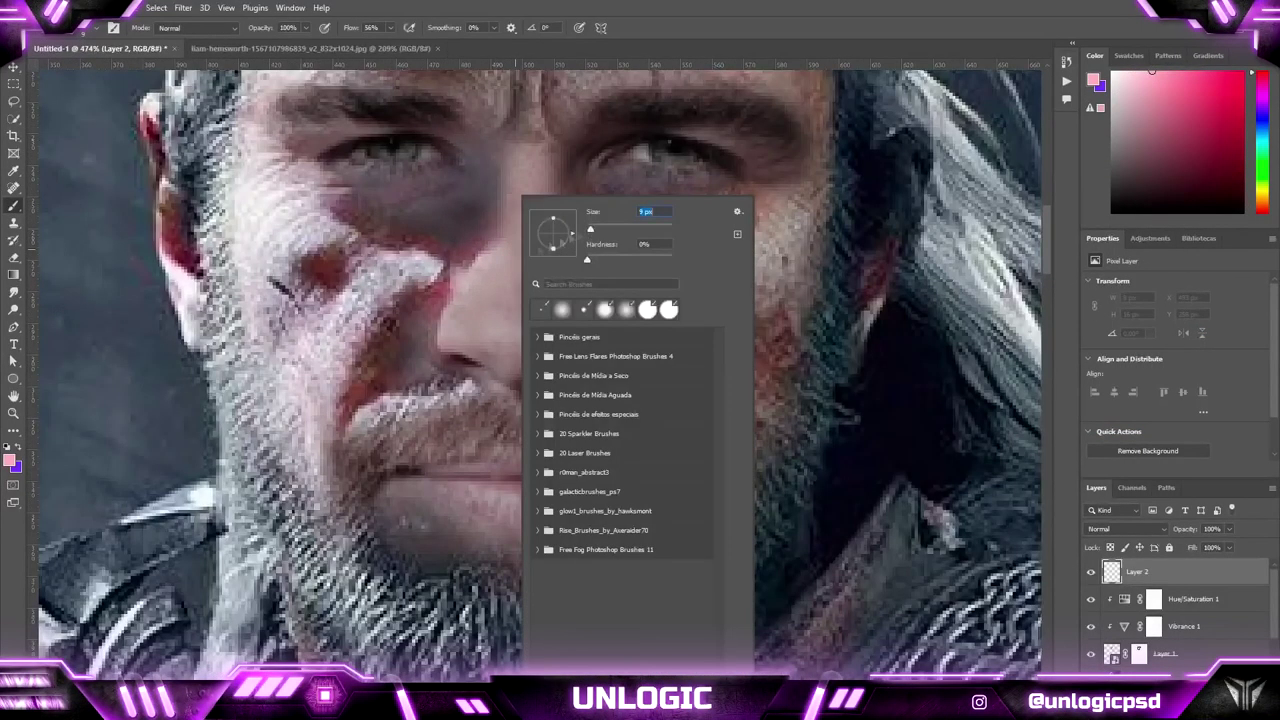
mouse_move(500, 228)
left_mouse_down()
mouse_move(477, 352)
mouse_move(442, 350)
left_mouse_up()
key("ctrl+z")
left_click_drag(443, 347, 486, 288)
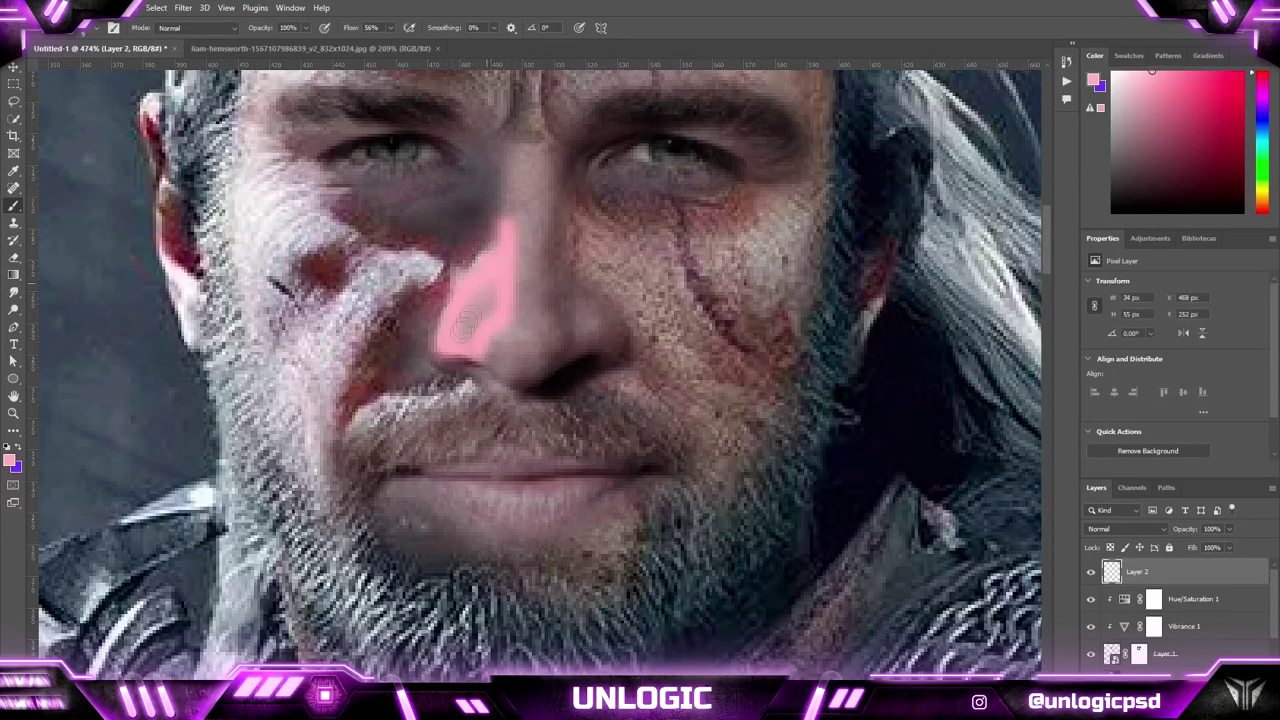
- Set the pink nose highlight layer to Overlay and lower its opacity
left_click(1128, 528)
left_click(1126, 525)
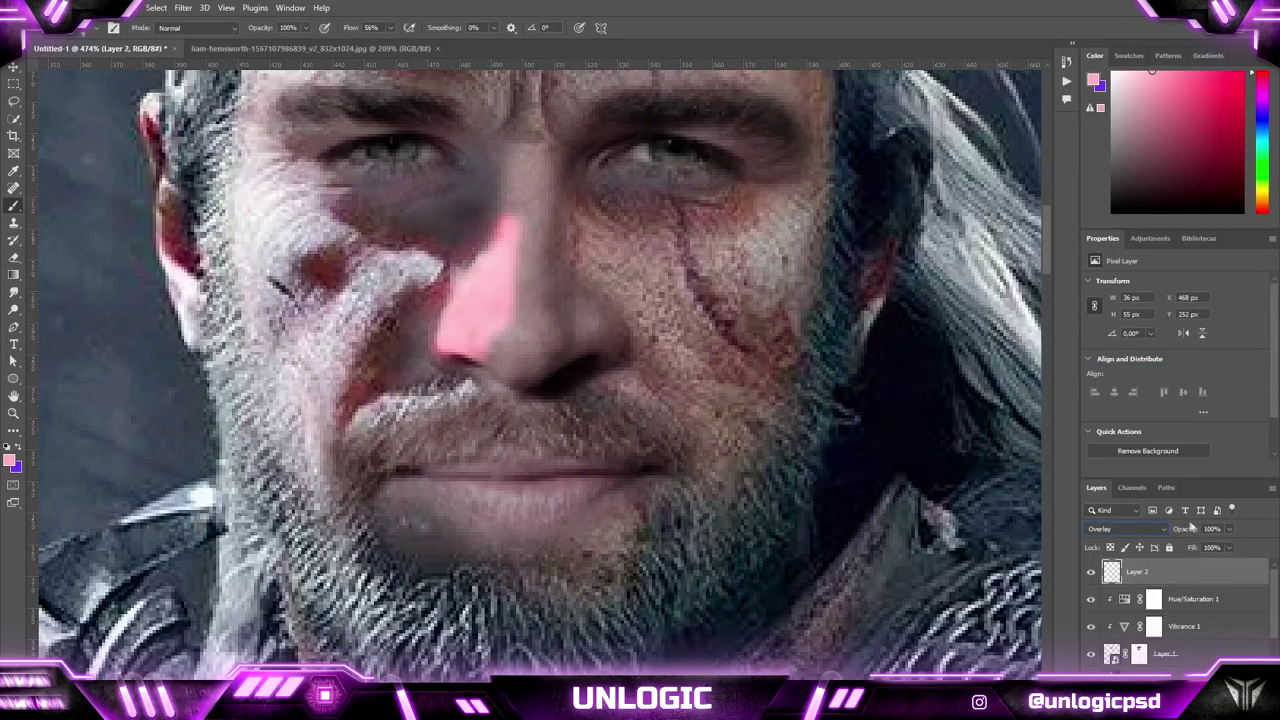
left_click_drag(1229, 528, 1211, 545)
- Add a layer clipped to the pink highlight and paint pale peach over the nose with a larger soft brush
key("ctrl+shift+alt+n")
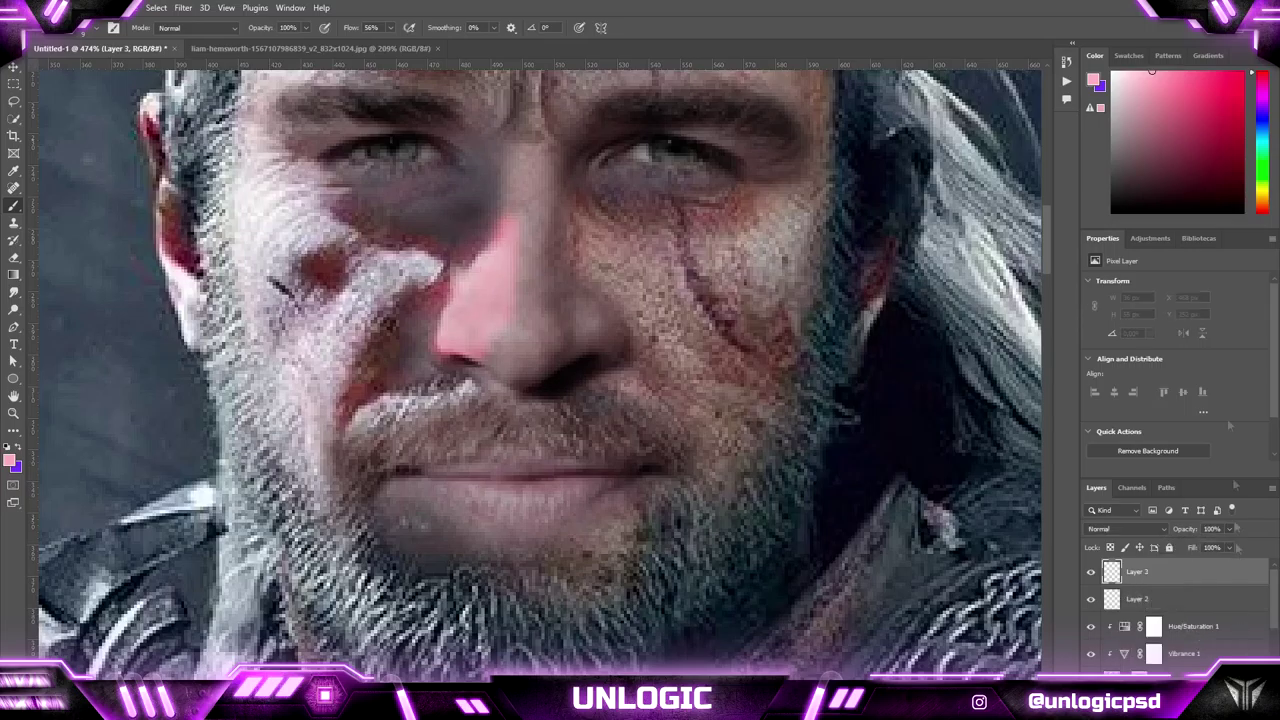
left_click_drag(1264, 201, 1263, 205)
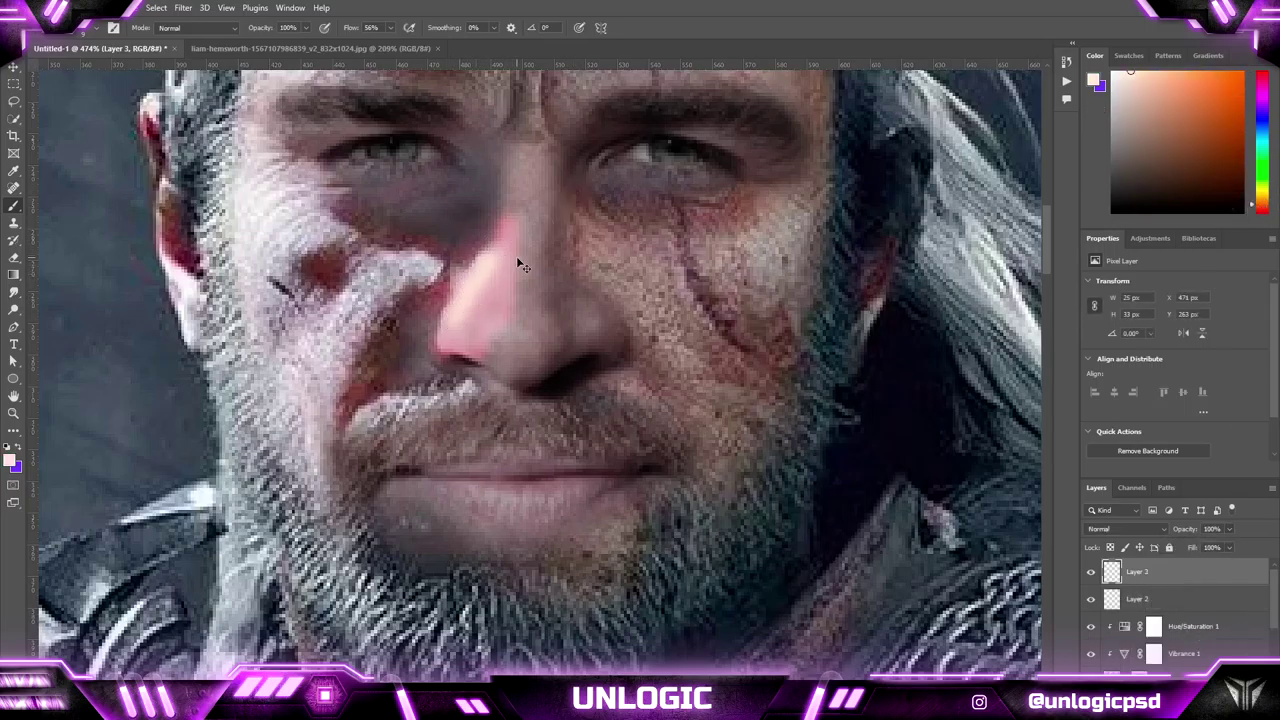
key("ctrl+z")
right_click(520, 263)
left_click_drag(580, 222, 598, 222)
right_click(1217, 578)
left_click(1165, 260)
left_click_drag(482, 266, 468, 260)
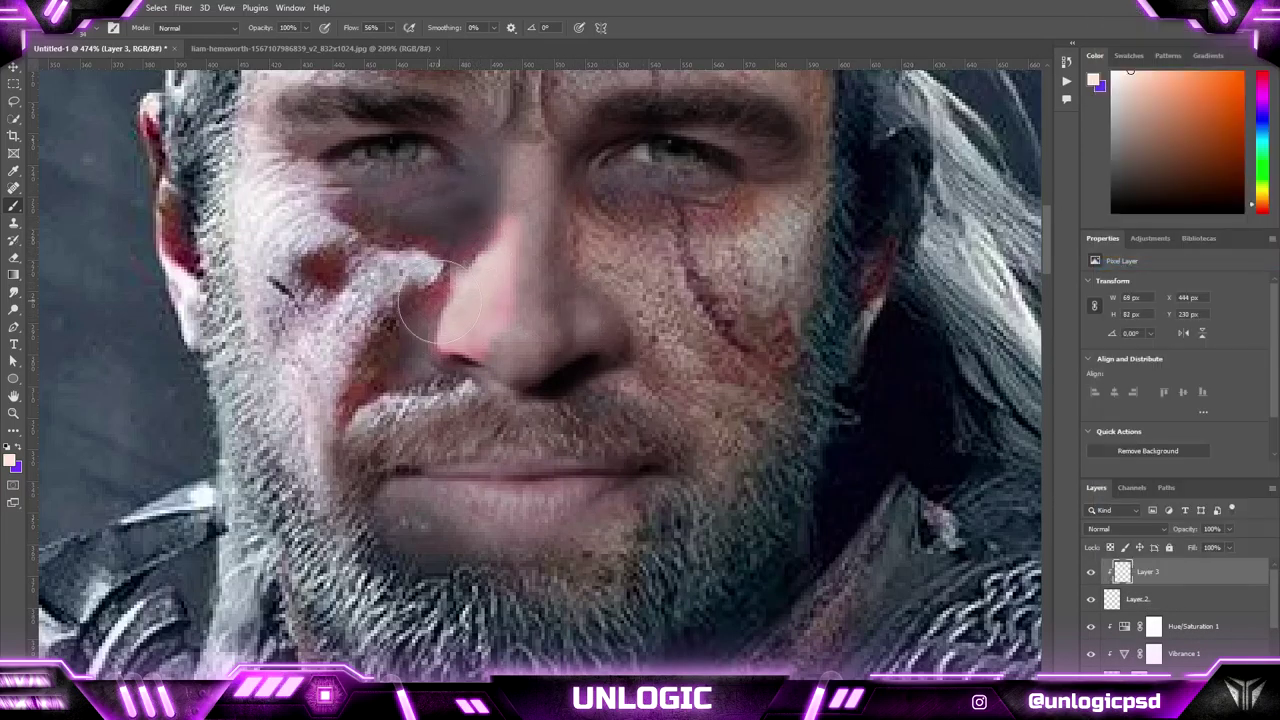
- Set the clipped peach layer to Overlay and lower the pink nose highlight layer's opacity to 66%
scroll(441, 304, "up", 1)
left_click(1127, 528)
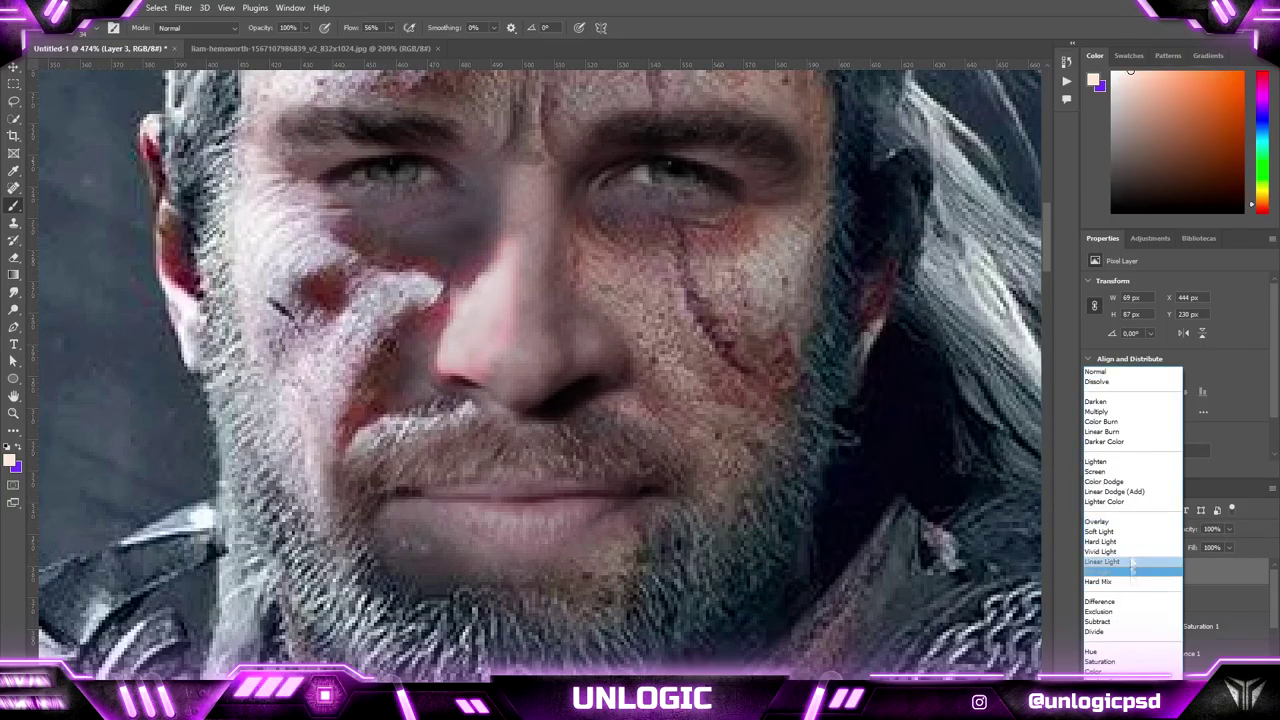
left_click(1131, 523)
left_click(1150, 599)
left_click(1229, 529)
left_click_drag(1214, 546, 1238, 546)
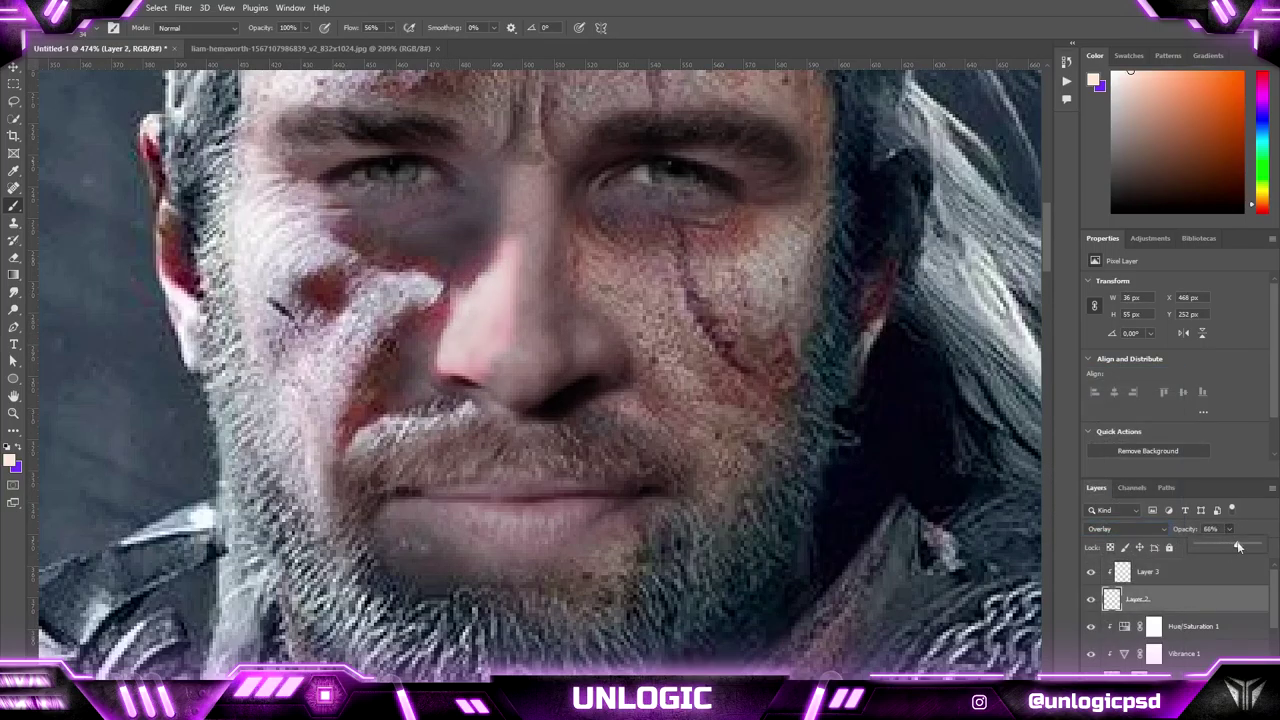
left_click(14, 257)
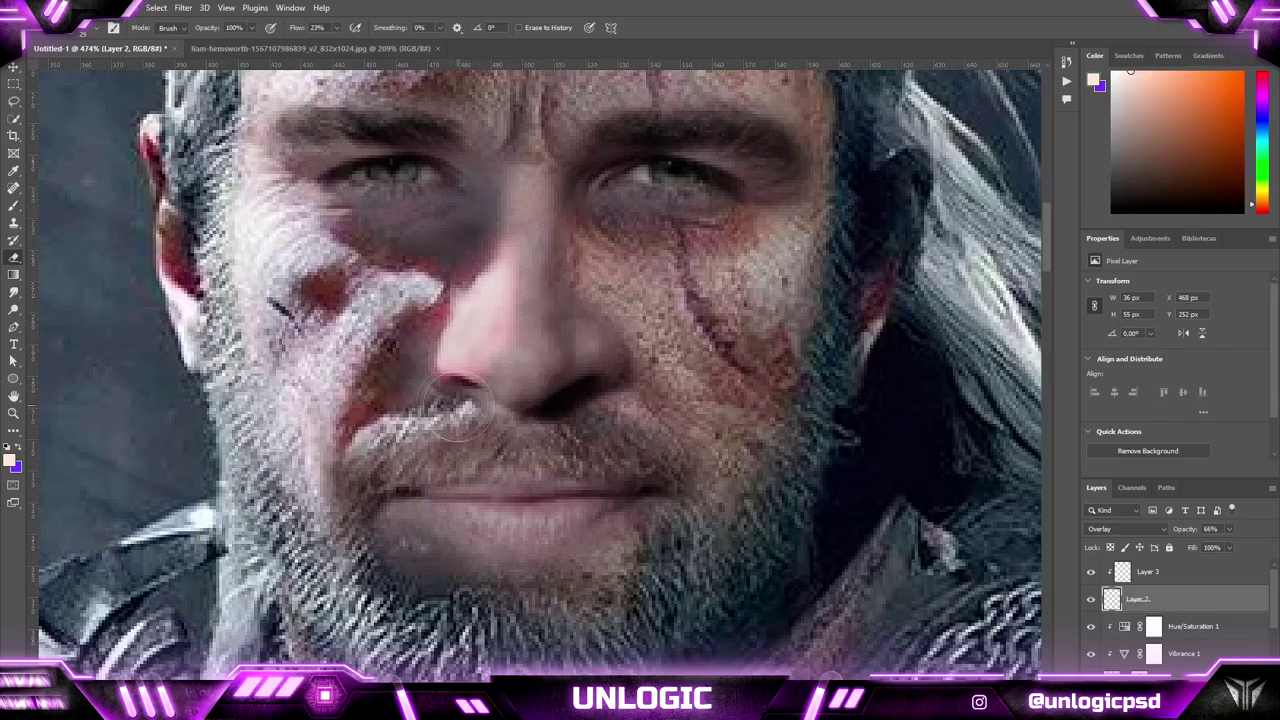
- Merge the two nose highlight layers and raise the underlying-layer shadow threshold in the merged layer's Blend If settings
left_click(13, 67)
left_click(1183, 572, "ctrl")
key("ctrl+e")
double_click(1205, 574)
left_click_drag(940, 569, 999, 573)
left_click(1226, 333)
- Paint black on the face layer's mask with a soft brush to blend the side of the nose
left_click(1165, 653)
mouse_move(688, 305)
left_mouse_down()
mouse_move(688, 347)
mouse_move(711, 331)
mouse_move(701, 293)
left_mouse_up()
left_click(1139, 635)
key("b")
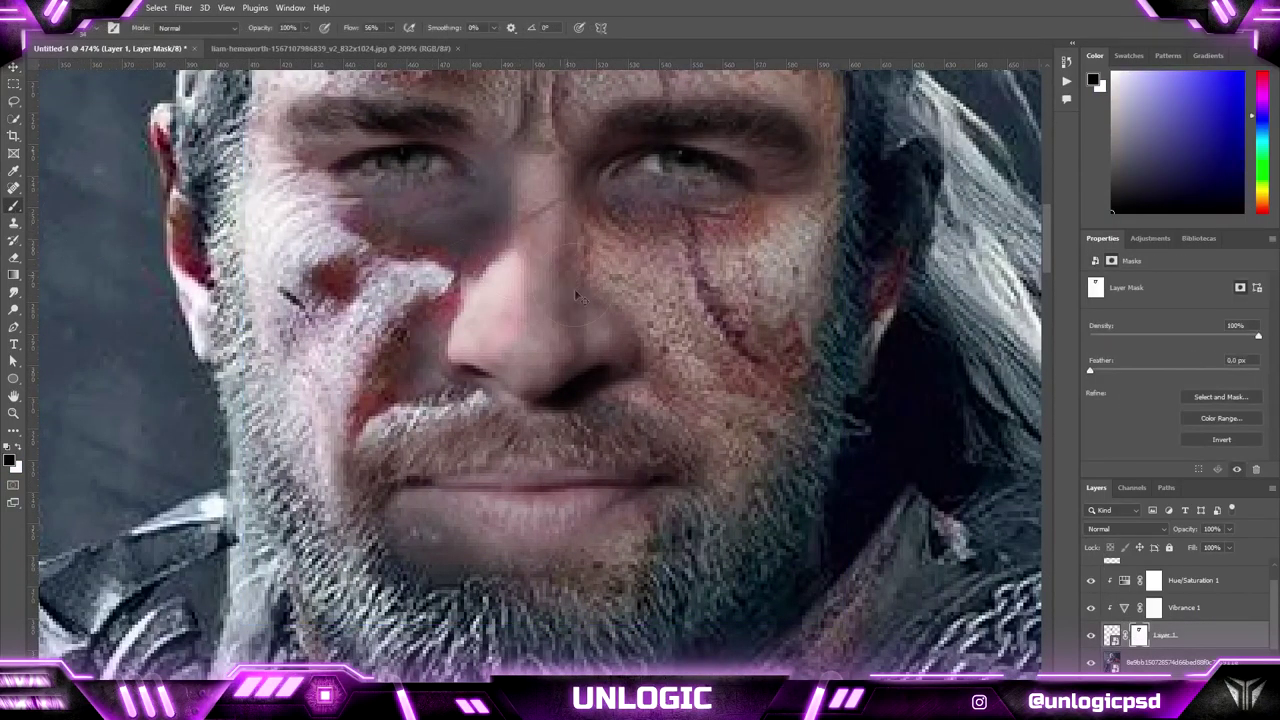
scroll(578, 285, "down", 2)
mouse_move(580, 291)
left_mouse_down()
mouse_move(460, 308)
mouse_move(575, 291)
left_mouse_up()
scroll(576, 300, "down", 8)
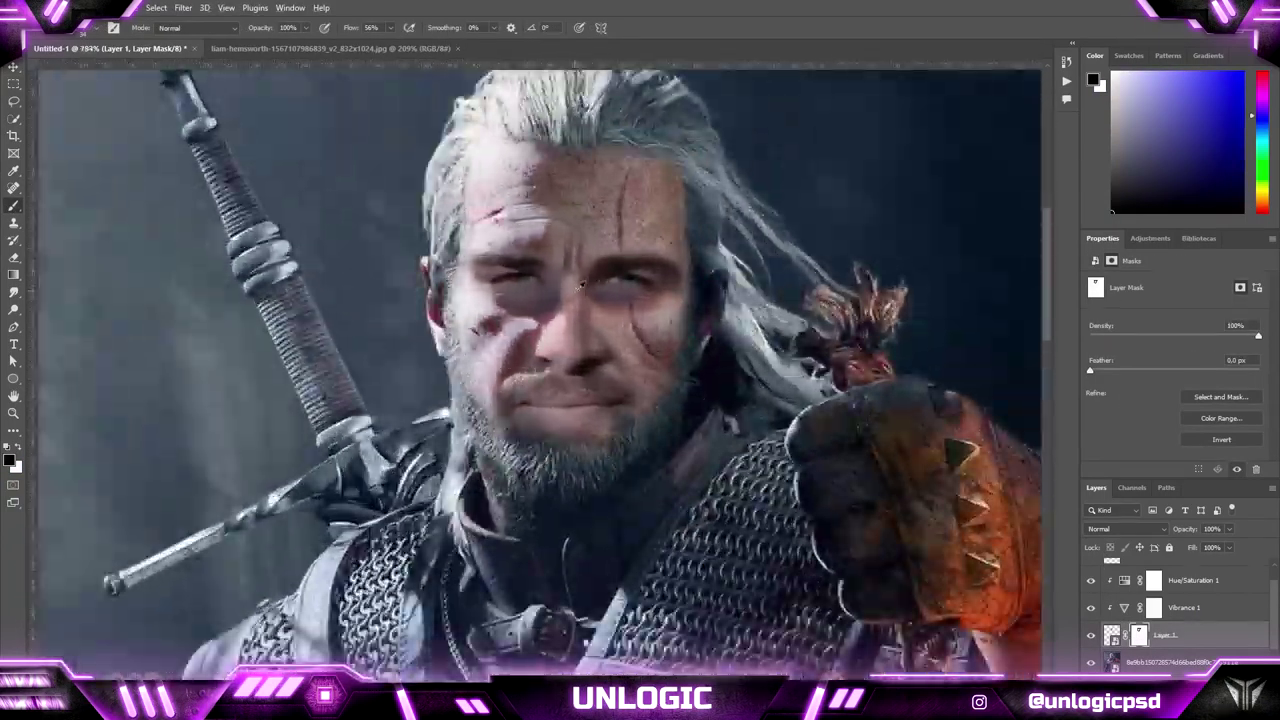
- Outline patches of textured skin on the warrior's cheek and forehead beside the scar with the Lasso tool
scroll(571, 325, "up", 10)
left_click_drag(751, 454, 686, 446)
left_click(13, 67)
mouse_move(728, 280)
left_mouse_down()
mouse_move(724, 310)
mouse_move(687, 325)
left_mouse_up()
scroll(735, 310, "down", 2)
scroll(750, 325, "up", 1)
key("l")
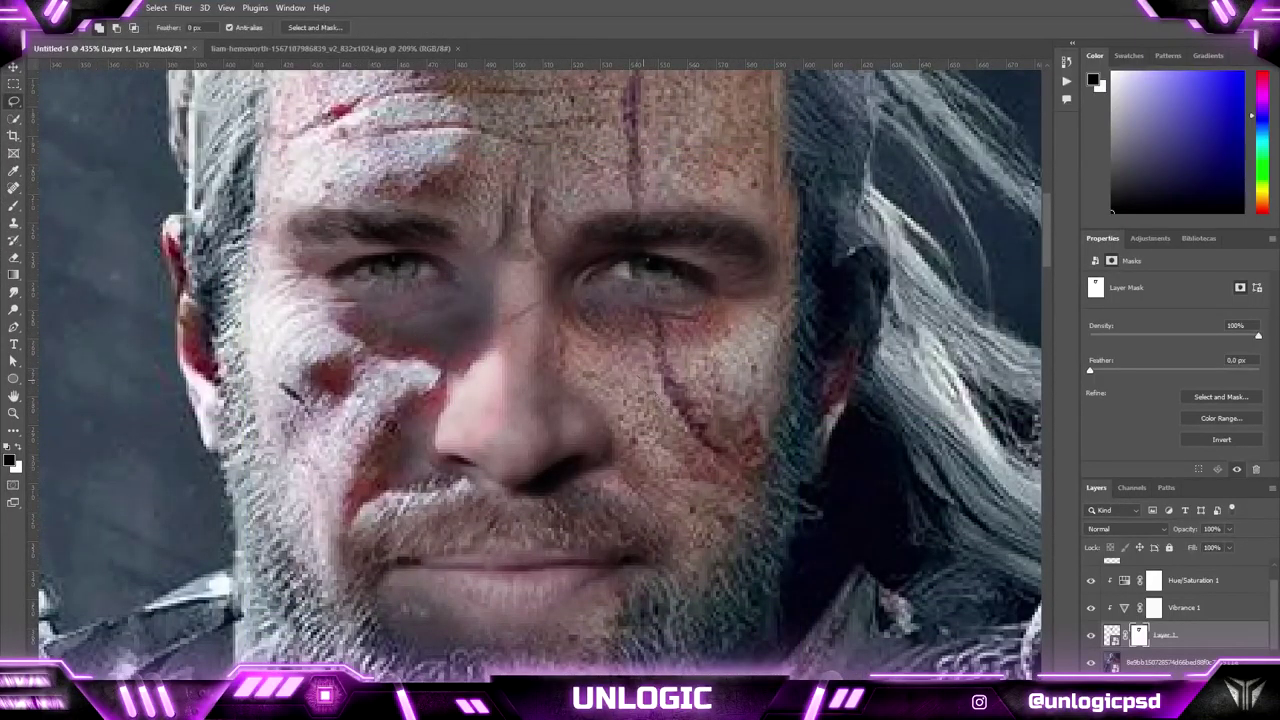
left_click_drag(617, 378, 642, 379)
scroll(765, 224, "up", 1)
left_click_drag(769, 211, 693, 93)
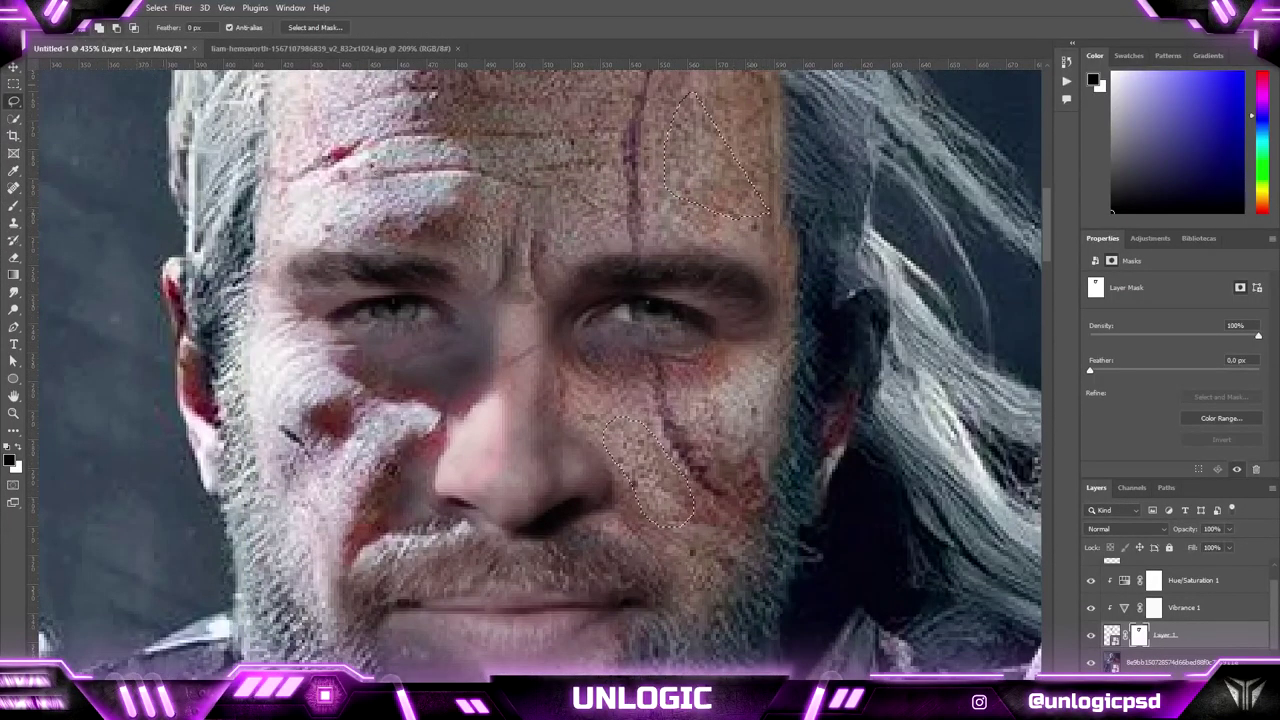
- Copy the forehead skin from the warrior base to a new layer, raise it in the stack and place it over the nose
key("v")
left_click(1178, 662)
key("ctrl+j")
left_click_drag(720, 150, 533, 399)
left_click_drag(1178, 662, 1185, 567)
left_click_drag(582, 333, 593, 318)
key("Return")
- Clip the skin patch to the face layer and transform it to fit the bridge of the nose
right_click(1185, 598)
left_click(1160, 287)
mouse_move(1180, 599)
left_mouse_down()
mouse_move(1180, 665)
mouse_move(1186, 587)
left_mouse_up()
left_click_drag(510, 412, 501, 423)
left_click_drag(524, 491, 524, 464)
left_click_drag(524, 418, 514, 426)
key("Return")
scroll(575, 457, "up", 3)
scroll(590, 450, "down", 4)
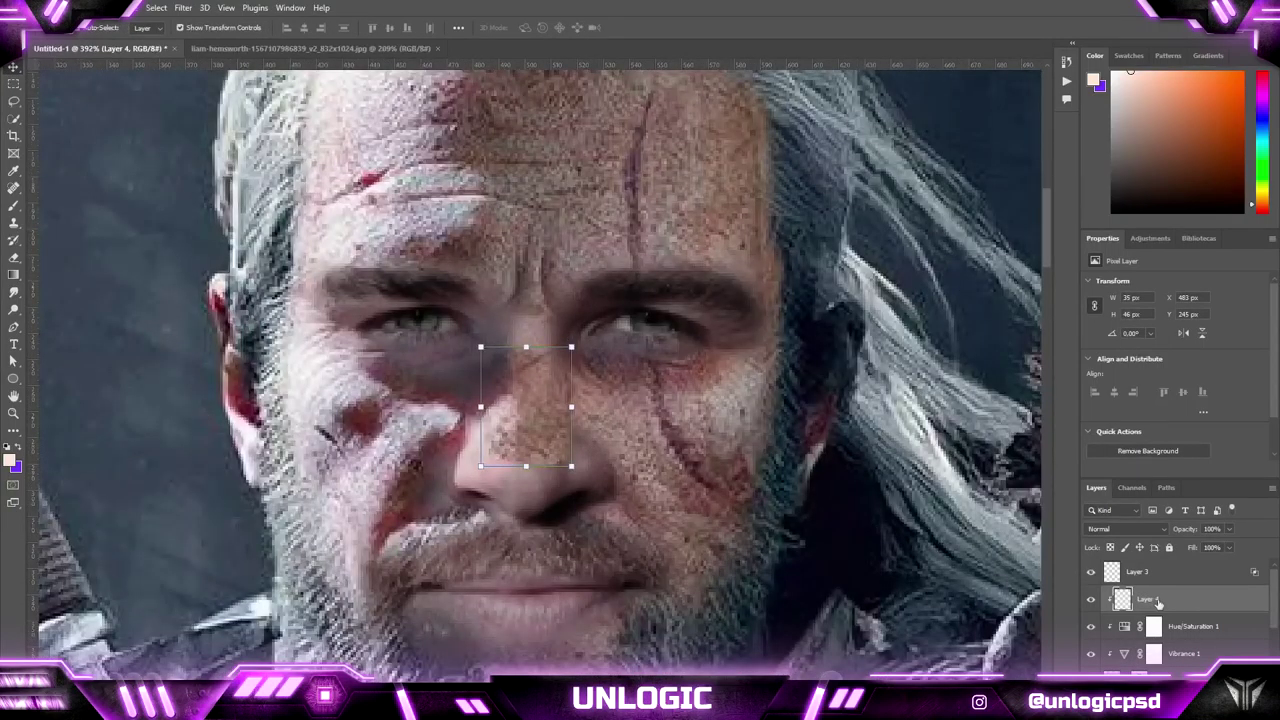
- Move the skin patch above the nose highlight layer and adjust its Blend If ranges to fade it into the nose
left_click_drag(1159, 607, 1166, 568)
double_click(1169, 570)
left_click(1212, 360)
double_click(1184, 580)
left_click_drag(940, 569, 938, 569)
mouse_move(1108, 541)
left_mouse_down()
mouse_move(1015, 543)
mouse_move(1108, 543)
left_mouse_up()
left_click_drag(940, 540, 833, 525)
mouse_move(1108, 541)
left_mouse_down()
mouse_move(1016, 545)
mouse_move(1110, 543)
left_mouse_up()
left_click_drag(1014, 543, 968, 543)
key("Return")
key("v")
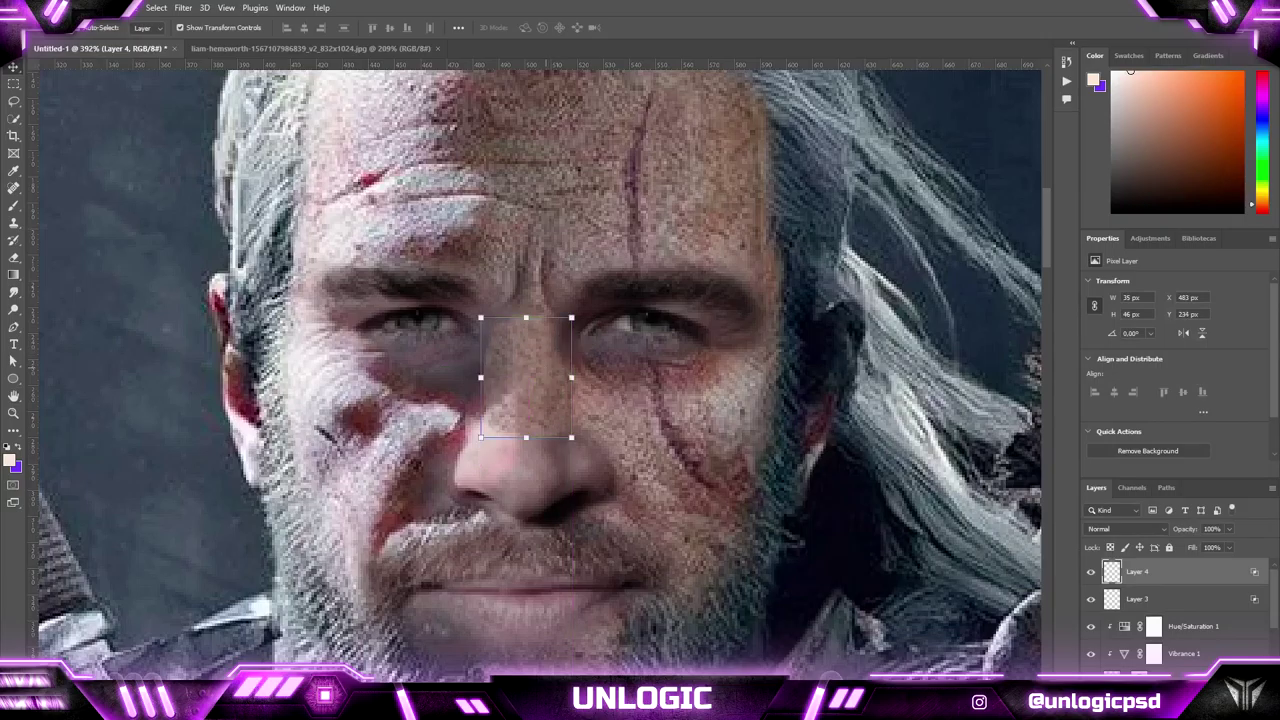
- Add a layer mask to the skin patch layer and select the Brush for masking
left_click(1160, 686)
key("b")
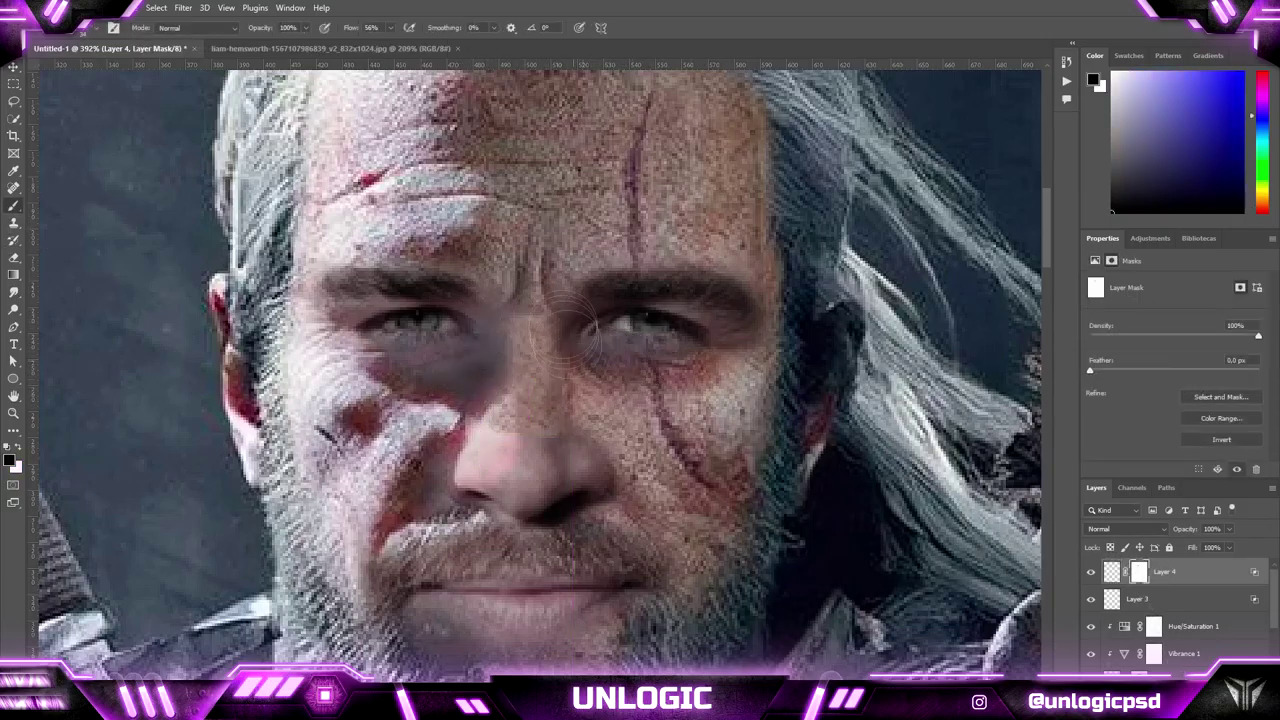
right_click(486, 384)
key("Escape")
- Duplicate the skin patch twice and rotate the second copy about 177° at about 104% scale over the side of the nose
scroll(480, 397, "down", 3)
key("v")
left_click_drag(503, 307, 436, 350)
left_click_drag(489, 270, 342, 447)
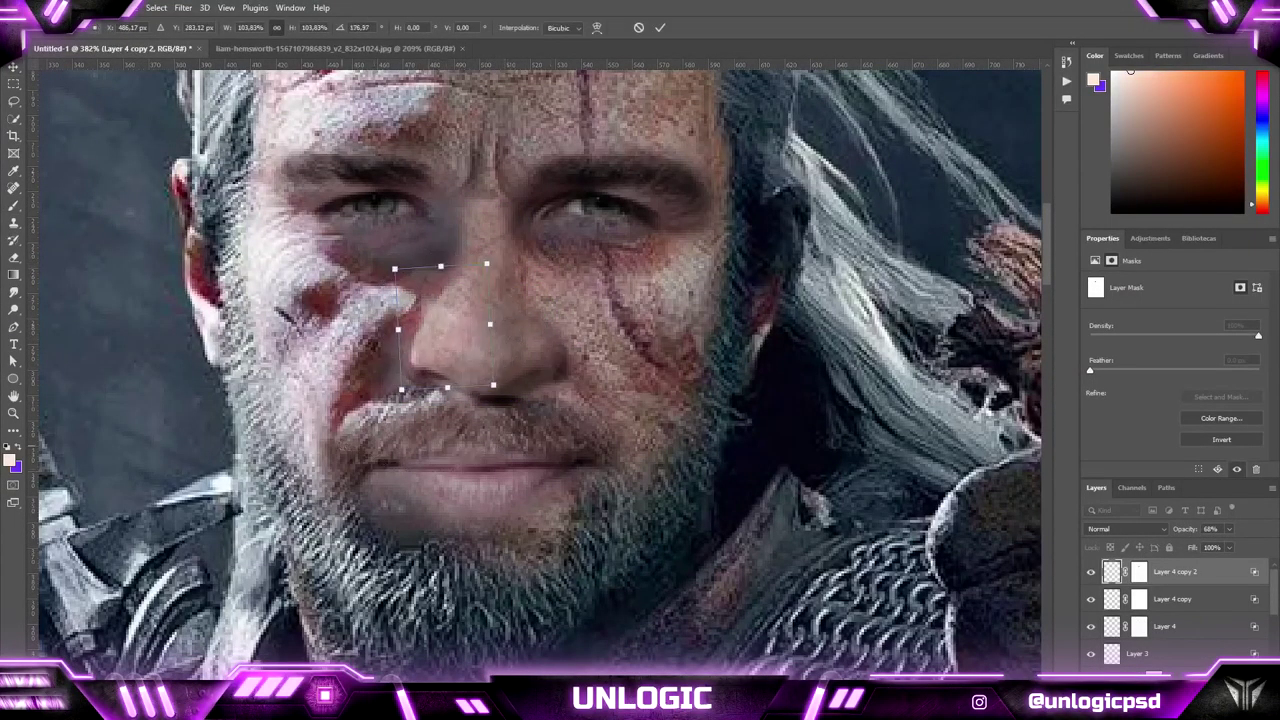
key("Return")
left_click(345, 445)
left_click(508, 345)
- Raise the Blend If underlying-layer shadow threshold on both skin patch copies, using about 100 for the first copy
double_click(1217, 579)
left_click_drag(938, 569, 1007, 574)
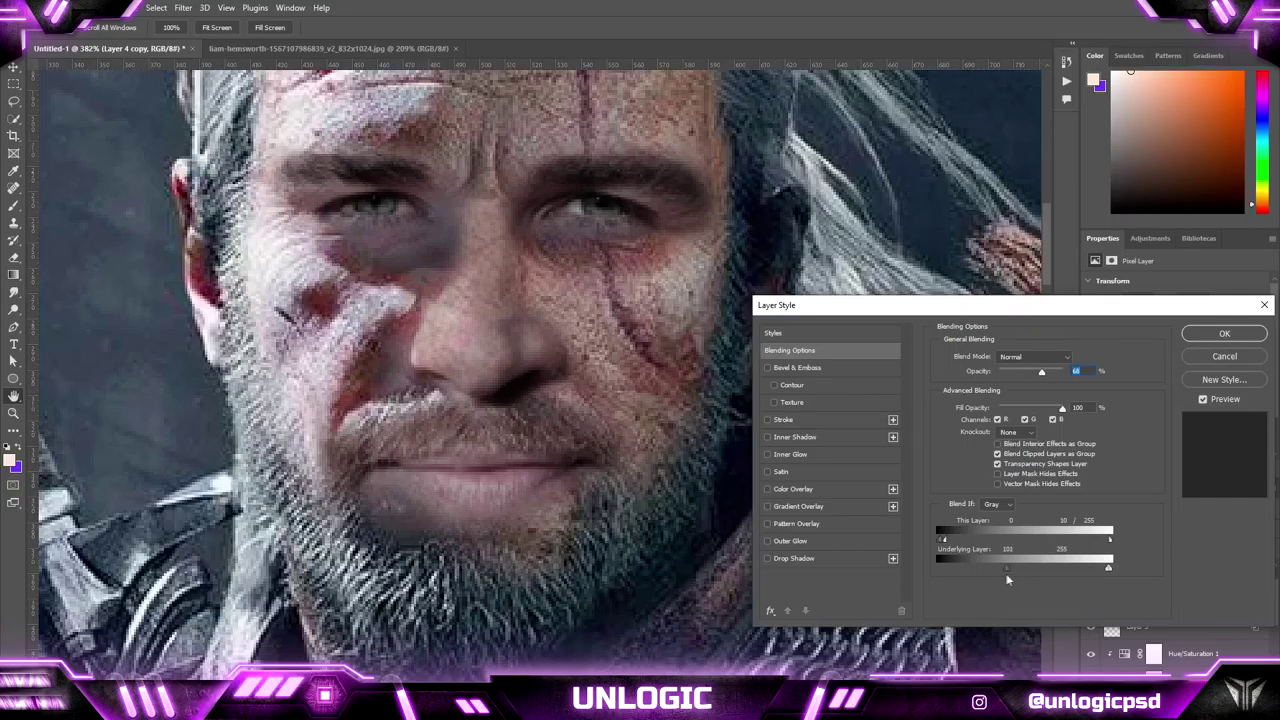
left_click(1222, 334)
double_click(1220, 571)
left_click_drag(944, 566, 1011, 568)
left_click(1222, 334)
- Touch up the skin patch copies over the nose with a small black brush, working on their layer masks
scroll(591, 408, "down", 5)
left_click(591, 408)
scroll(591, 408, "up", 2)
scroll(591, 408, "down", 2)
scroll(560, 380, "up", 5)
left_click(487, 333)
left_click(1139, 572)
left_click(13, 206)
left_click(1112, 572)
left_click(1139, 572)
left_click(1140, 602)
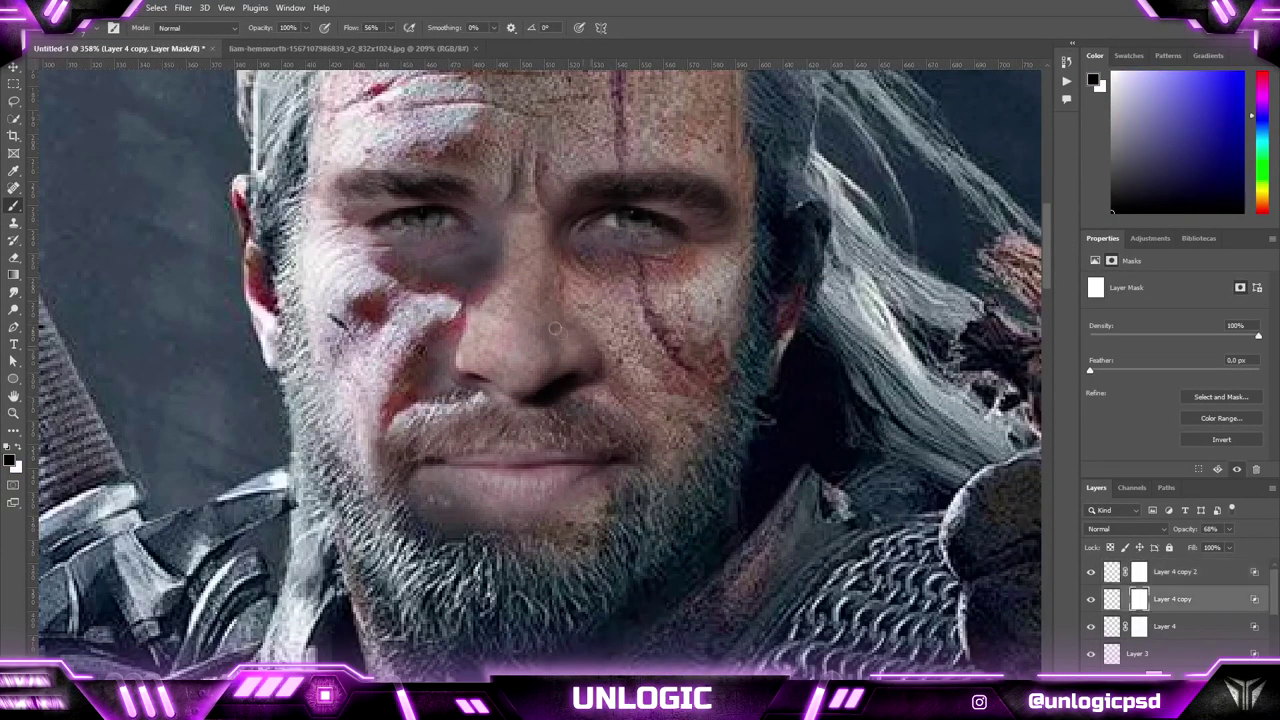
left_click(1112, 599)
left_click_drag(473, 282, 461, 320)
scroll(439, 328, "up", 1)
- Duplicate the nose highlight layer above the skin patch copies and open its blend mode choices
key("v")
left_click(1169, 654)
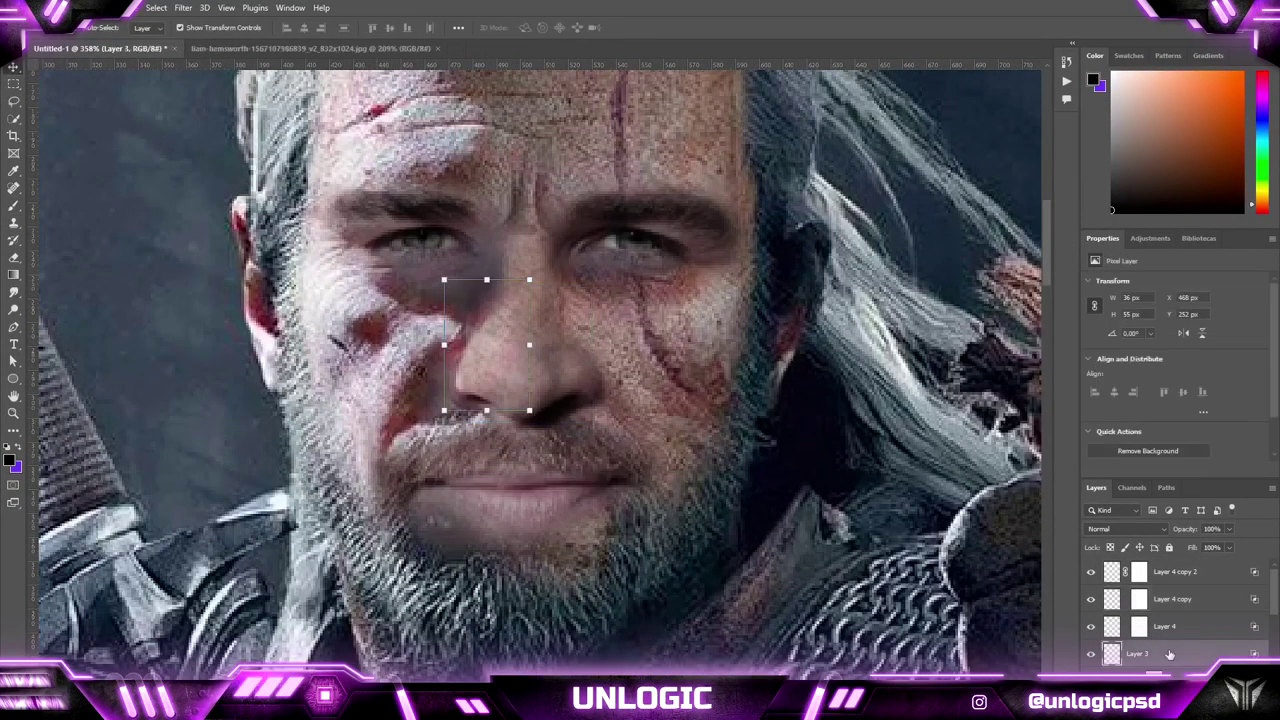
left_click_drag(1169, 655, 1193, 566)
left_click(1127, 528)
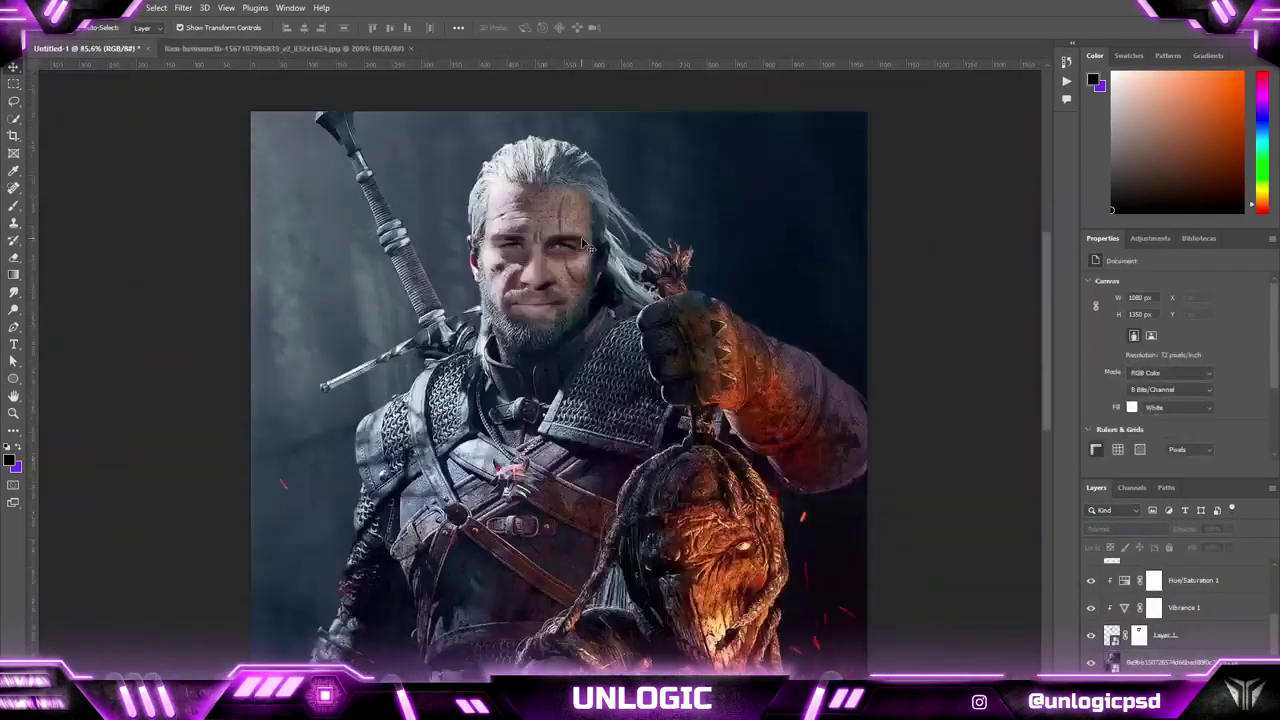
- Paint soft black over the moustache on a new clipped layer and change its blend mode to gray the hair
scroll(555, 428, "up", 6)
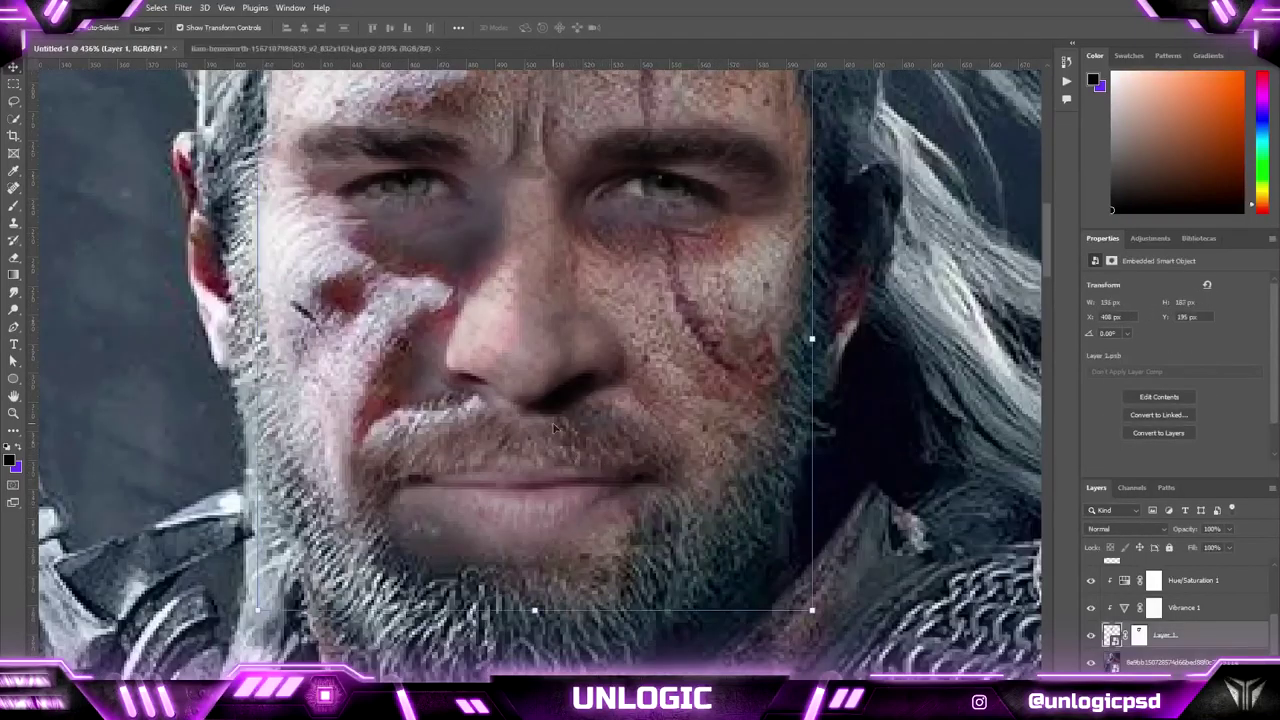
right_click(487, 432)
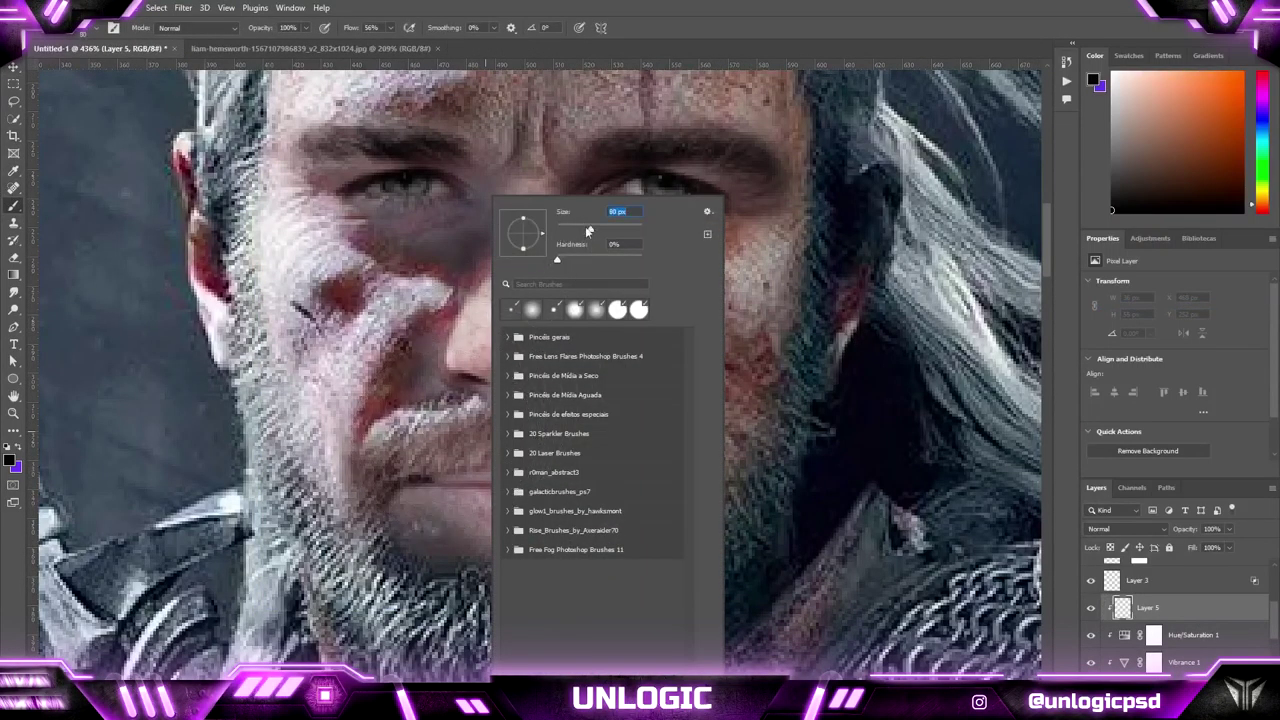
left_click_drag(588, 232, 579, 232)
mouse_move(408, 460)
left_mouse_down()
mouse_move(543, 409)
mouse_move(668, 472)
left_mouse_up()
left_click(1125, 529)
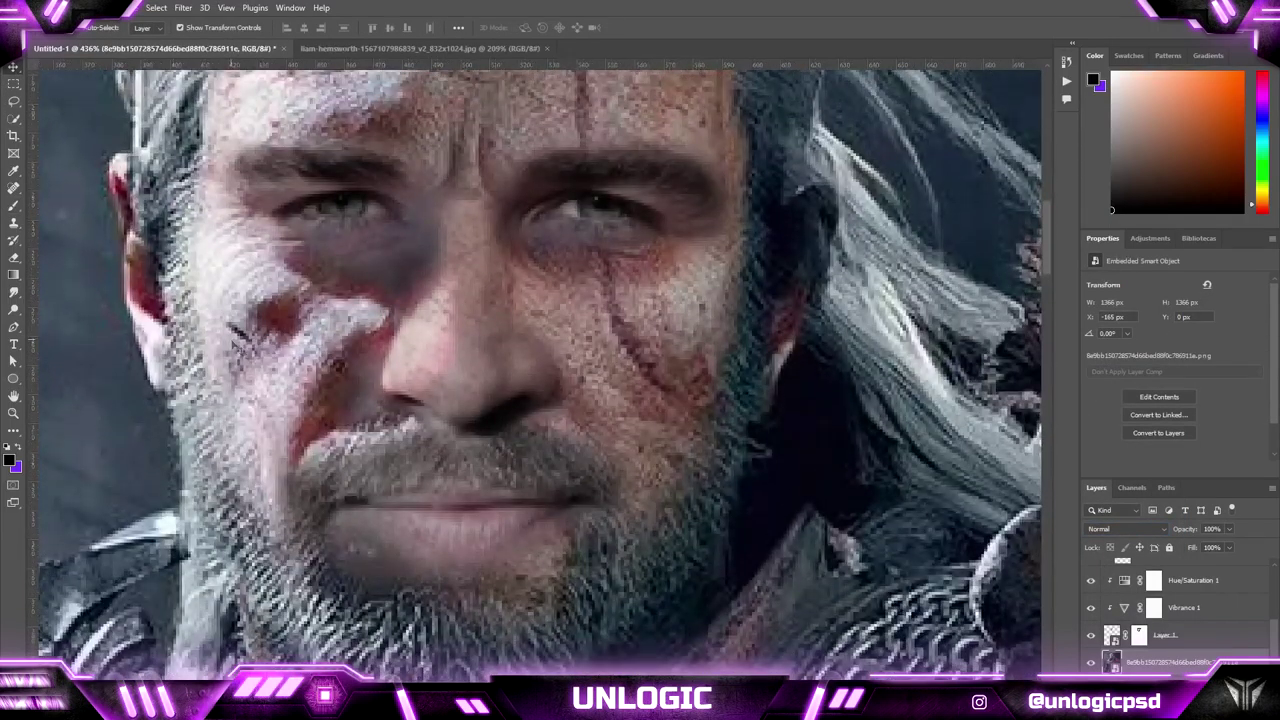
- Puppet Warp the face layer with pins around the nostrils, moustache and mouth to reshape the lip line
scroll(350, 410, "down", 4)
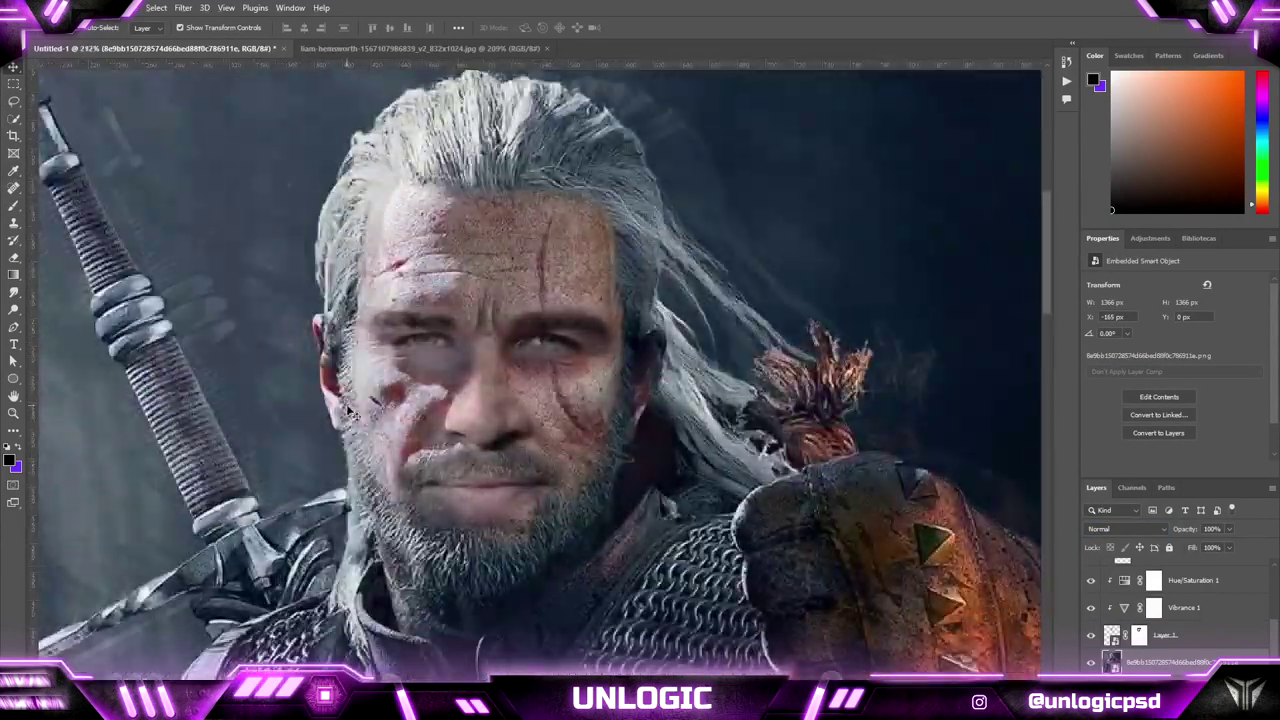
scroll(410, 485, "up", 4)
left_click(566, 514)
left_click(72, 8)
mouse_move(49, 8)
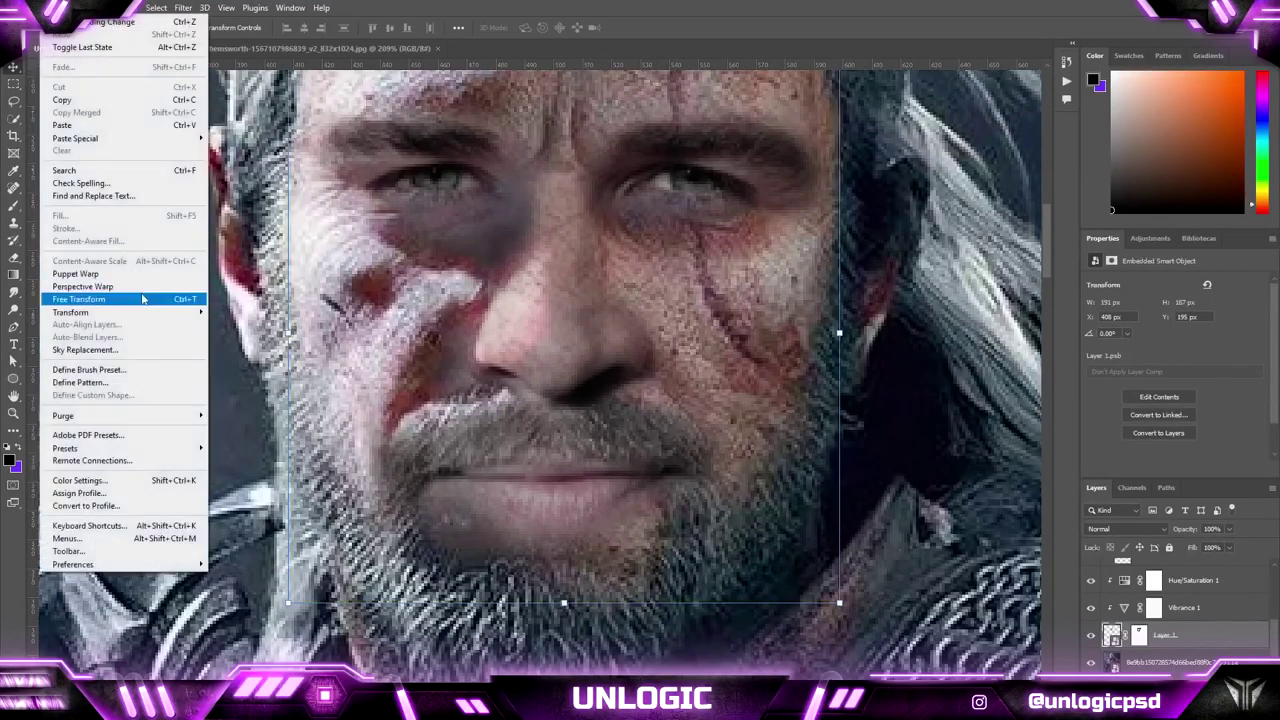
left_click(120, 273)
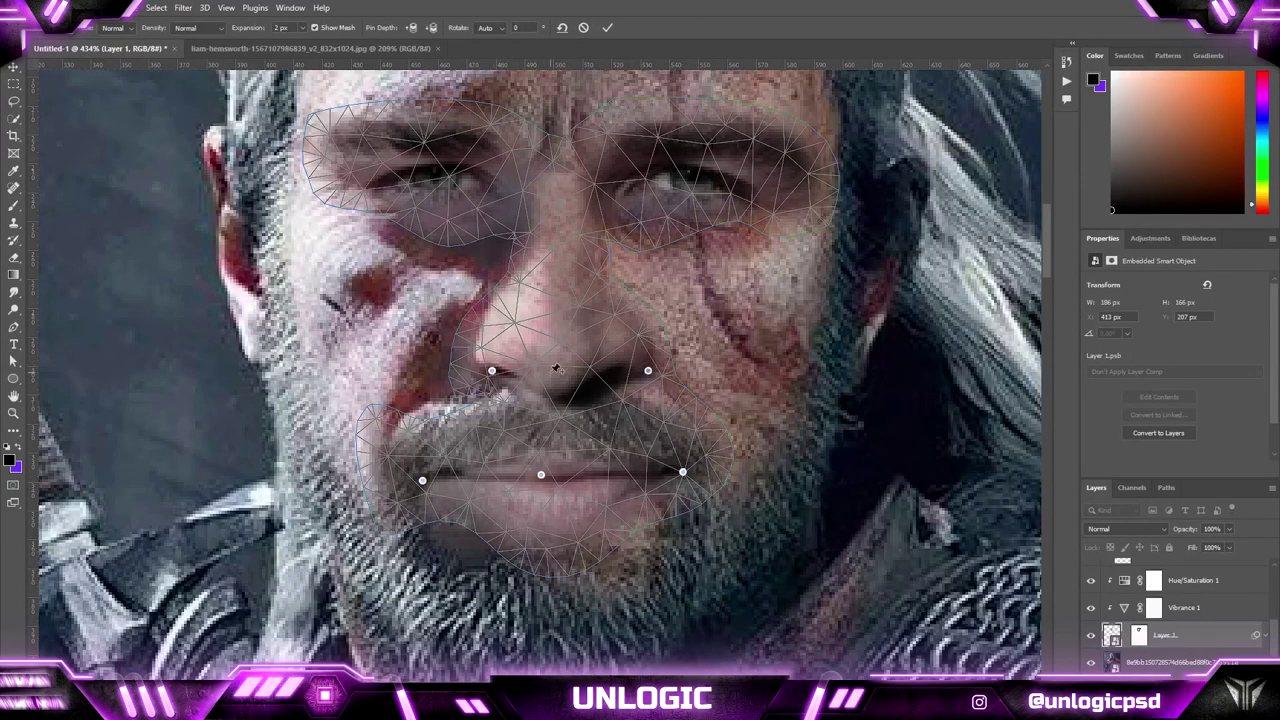
left_click_drag(422, 481, 472, 483)
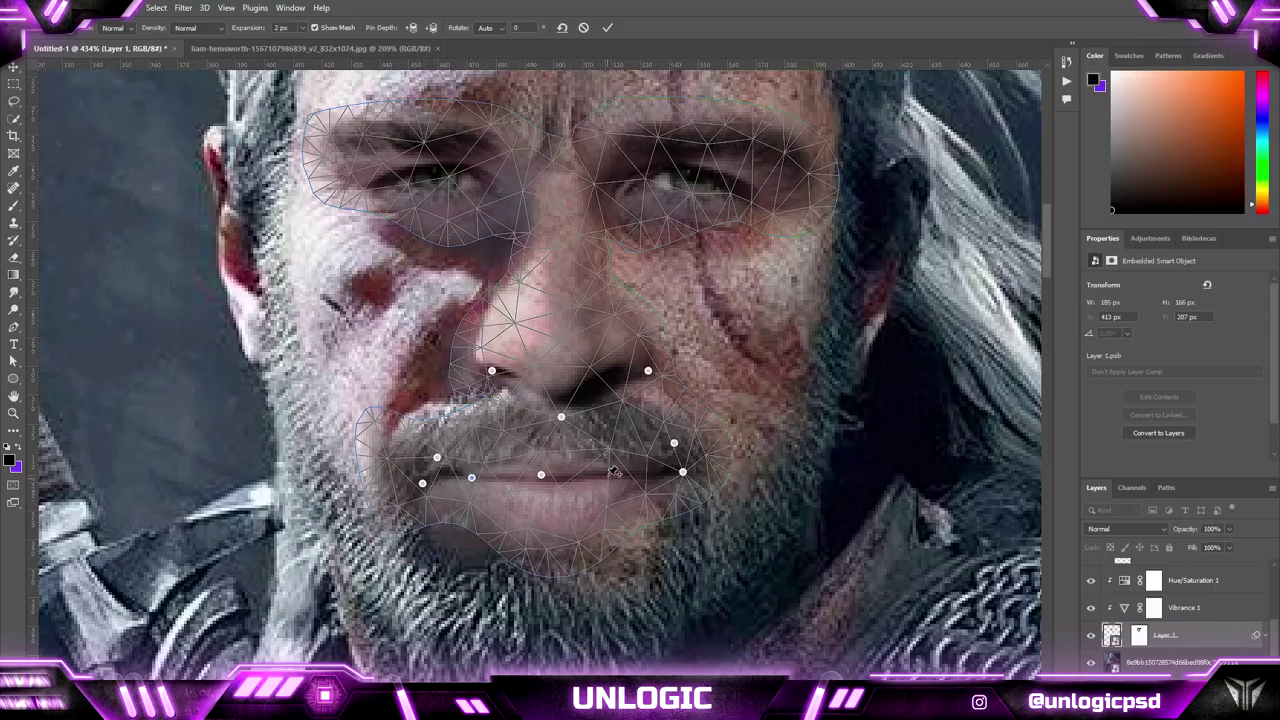
key("v")
key("Return")
left_click(872, 468)
- Paint black on the face layer's mask beneath the shaded eye and along the edges of the lower lip
scroll(680, 240, "down", 3)
left_click(1168, 597)
left_click(1139, 597)
key("b")
right_click(472, 284)
left_click_drag(394, 281, 450, 272)
left_click_drag(447, 512, 518, 525)
left_click_drag(412, 502, 398, 500)
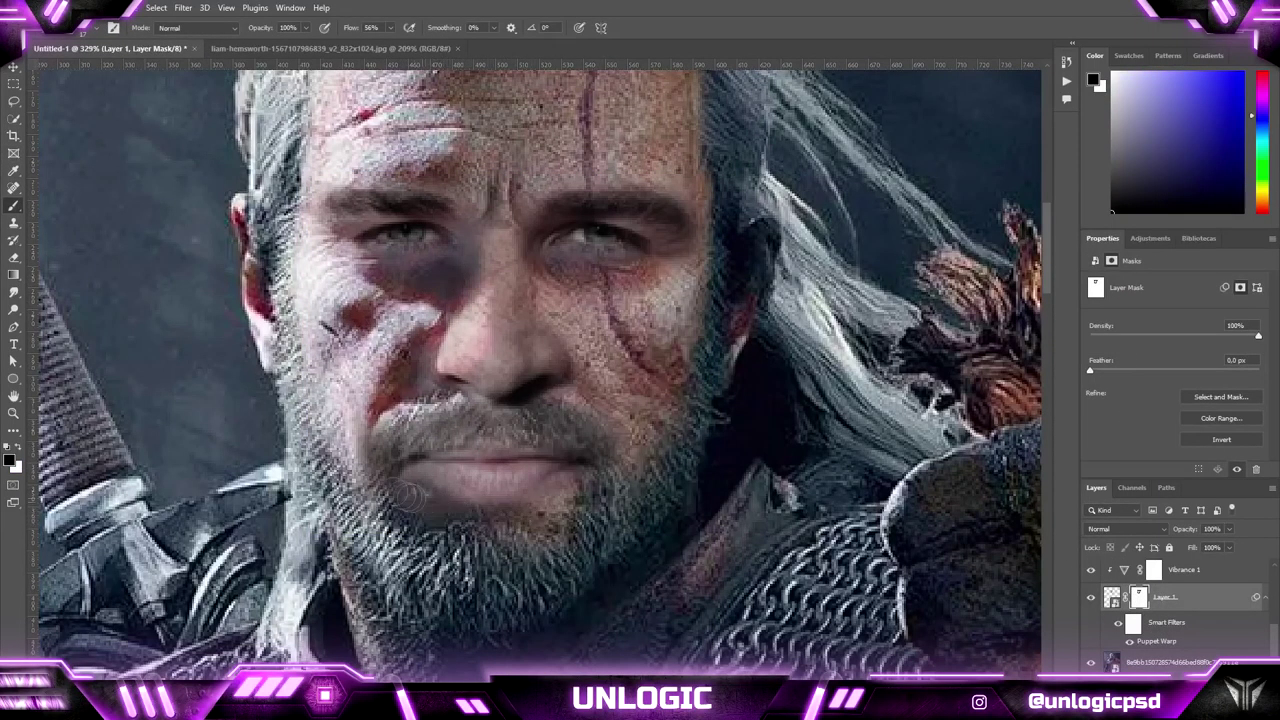
- Add a layer clipped to the face, pick a dark reddish brown and paint it over the lips with a soft brush
key("v")
left_click(1238, 684)
left_click(1157, 72)
left_click(1265, 207)
left_click(1137, 172)
right_click(704, 333)
left_click(13, 206)
left_click(13, 206)
right_click(500, 468)
left_click(479, 474)
left_click_drag(527, 472, 520, 480)
- Set the lip color layer to Subtract and lower its opacity
left_click(1127, 529)
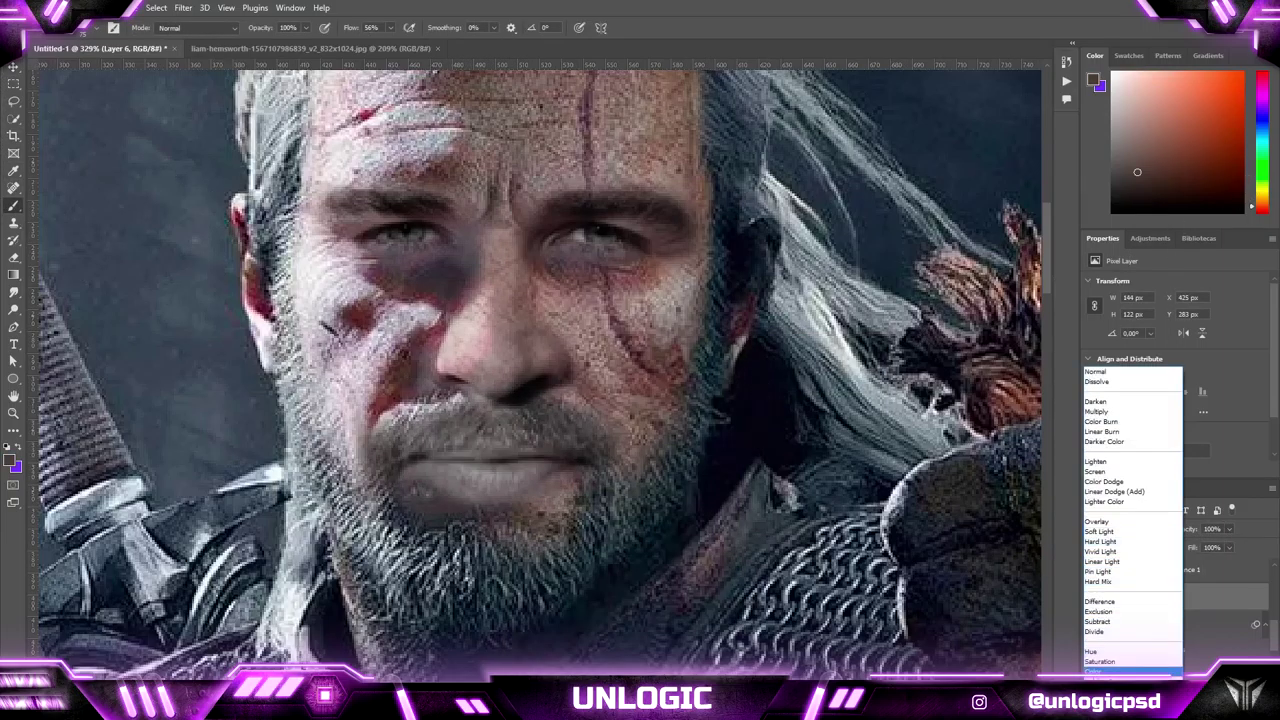
left_click(1097, 621)
left_click(1229, 528)
left_click_drag(1230, 548, 1213, 548)
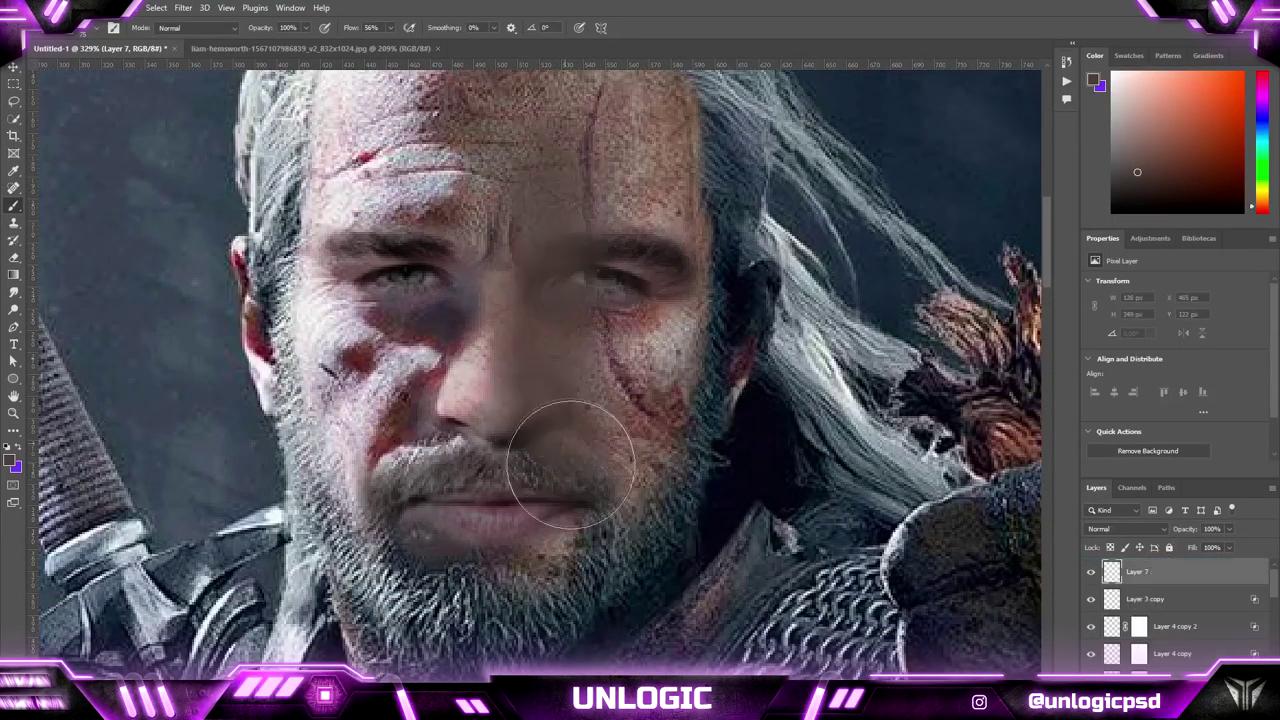
- Paint dark brown shading across the darker side of the face on the top layer and set it to Soft Light at 58% opacity
left_click_drag(571, 465, 605, 498)
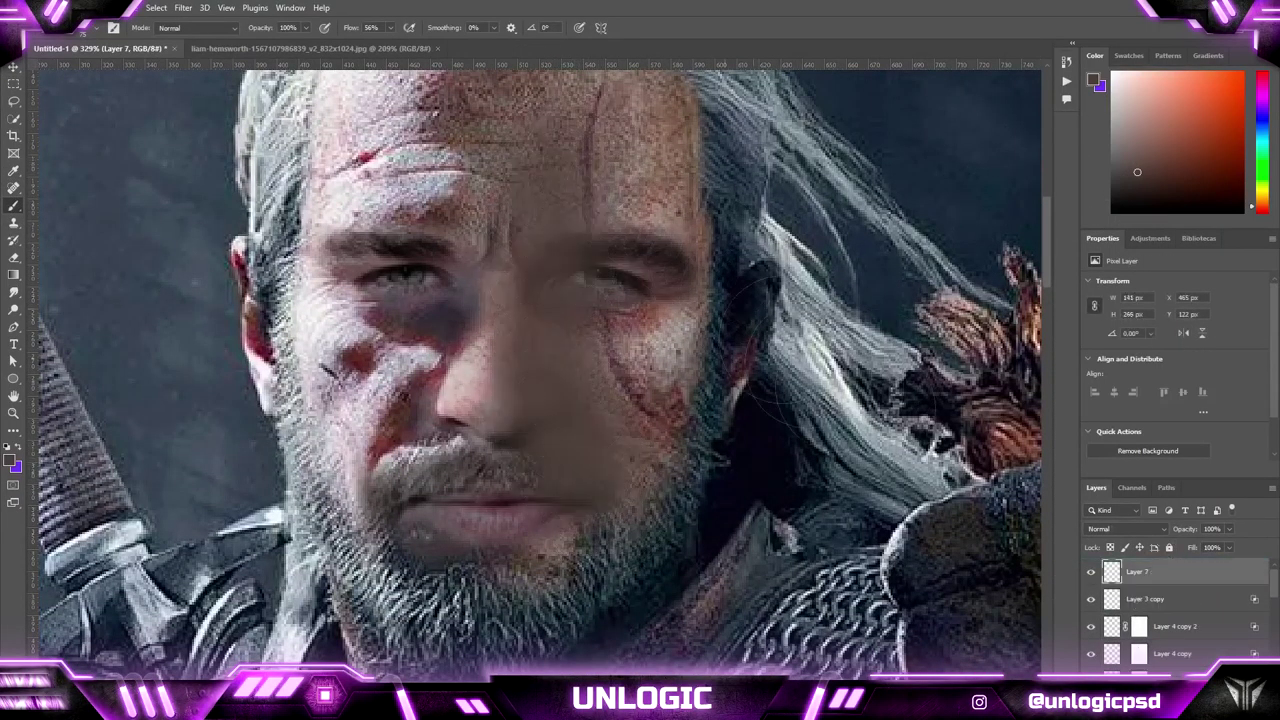
left_click(1127, 529)
left_click(1123, 532)
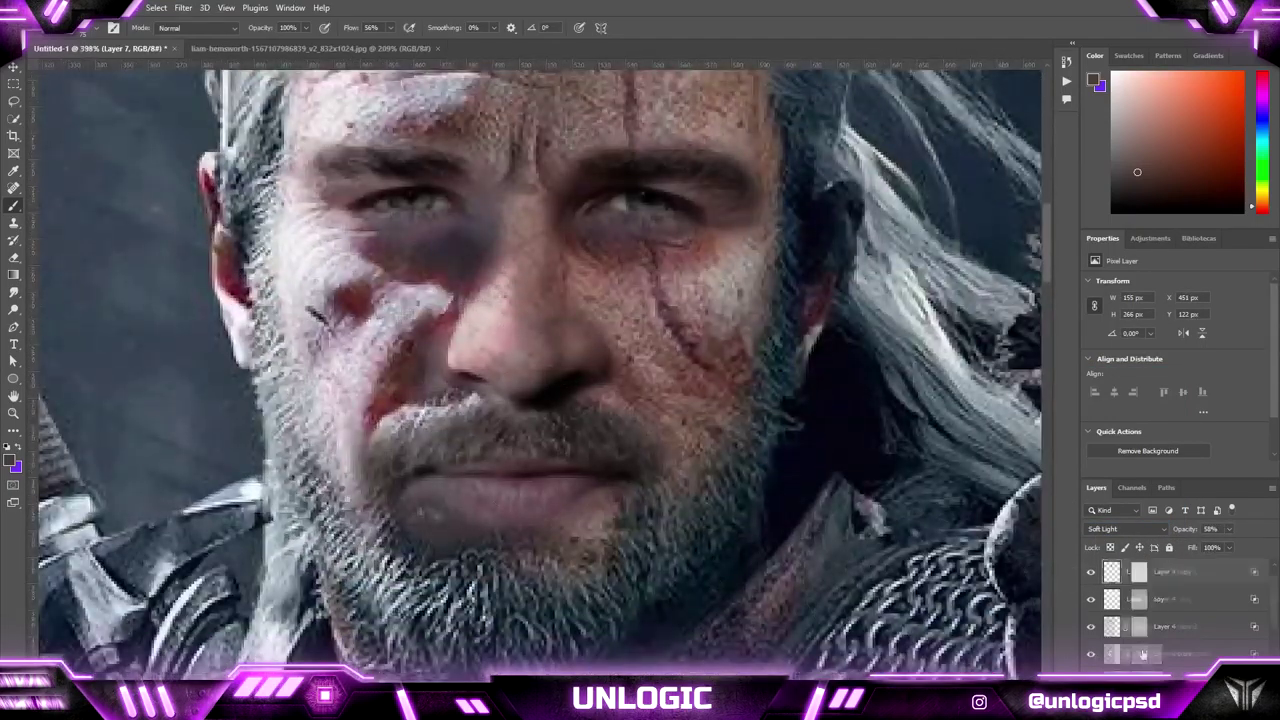
- Add a top layer, paint soft near-black shadows around both eyes and set the layer to Hard Light
right_click(400, 205)
key("Escape")
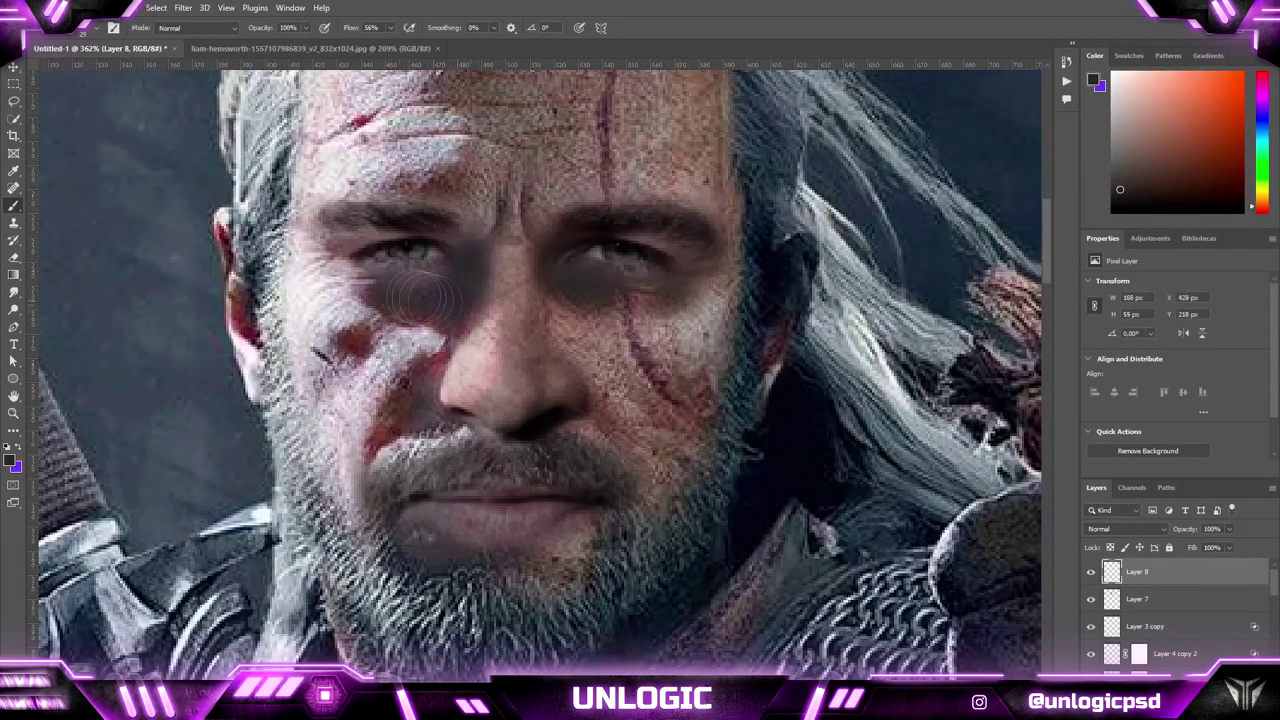
left_click(1140, 528)
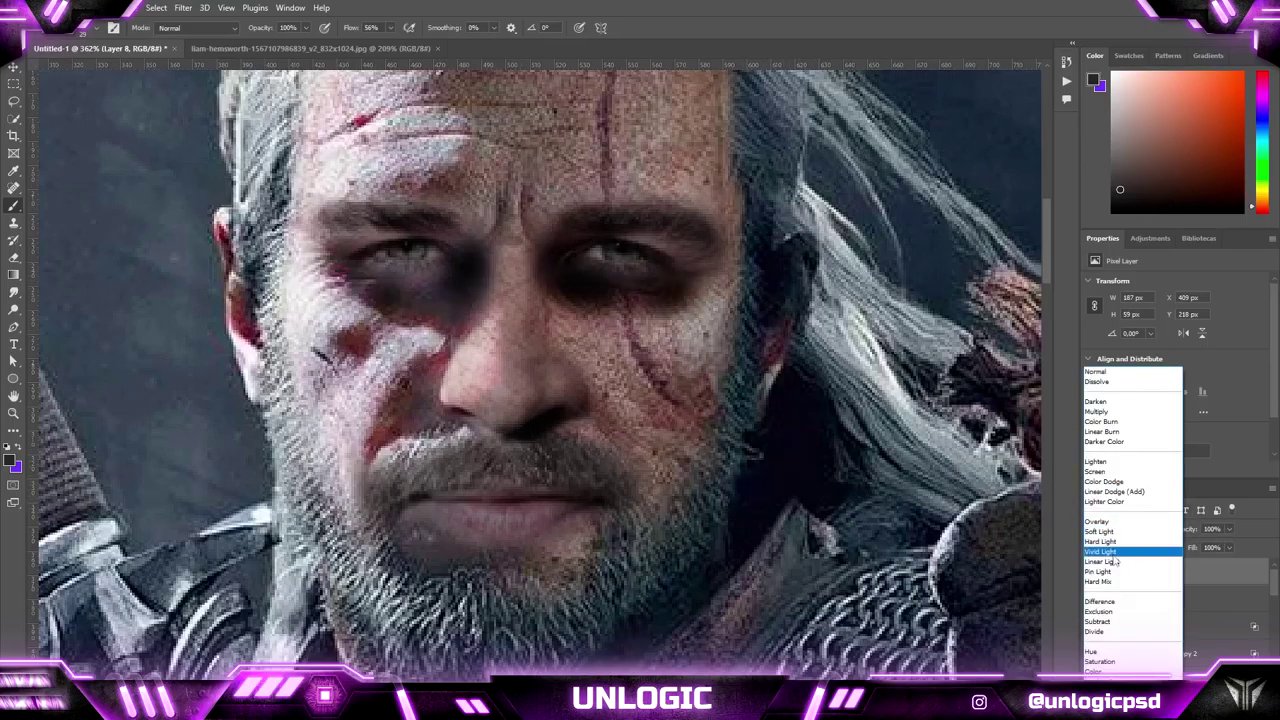
left_click(1117, 543)
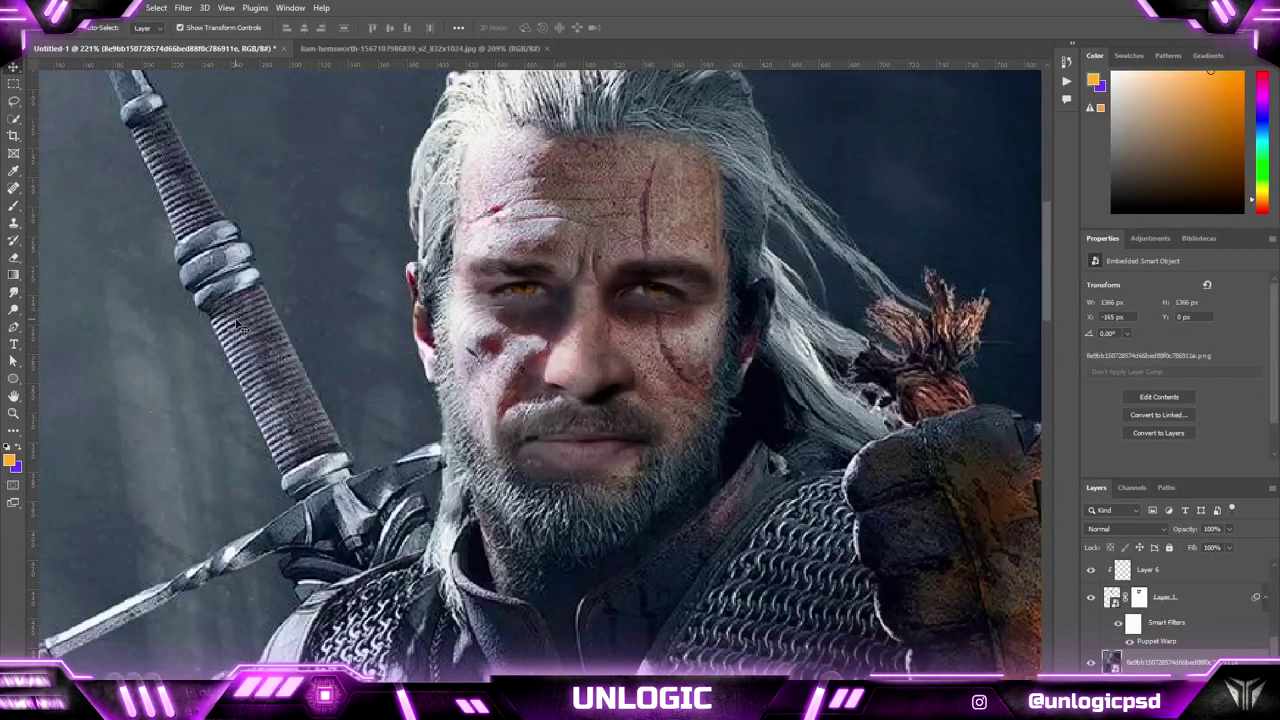
- Examine the blended face, beard and amber eyes at several zoom levels
scroll(240, 325, "down", 2)
scroll(671, 397, "up", 3)
scroll(477, 503, "up", 2)
scroll(489, 515, "down", 2)
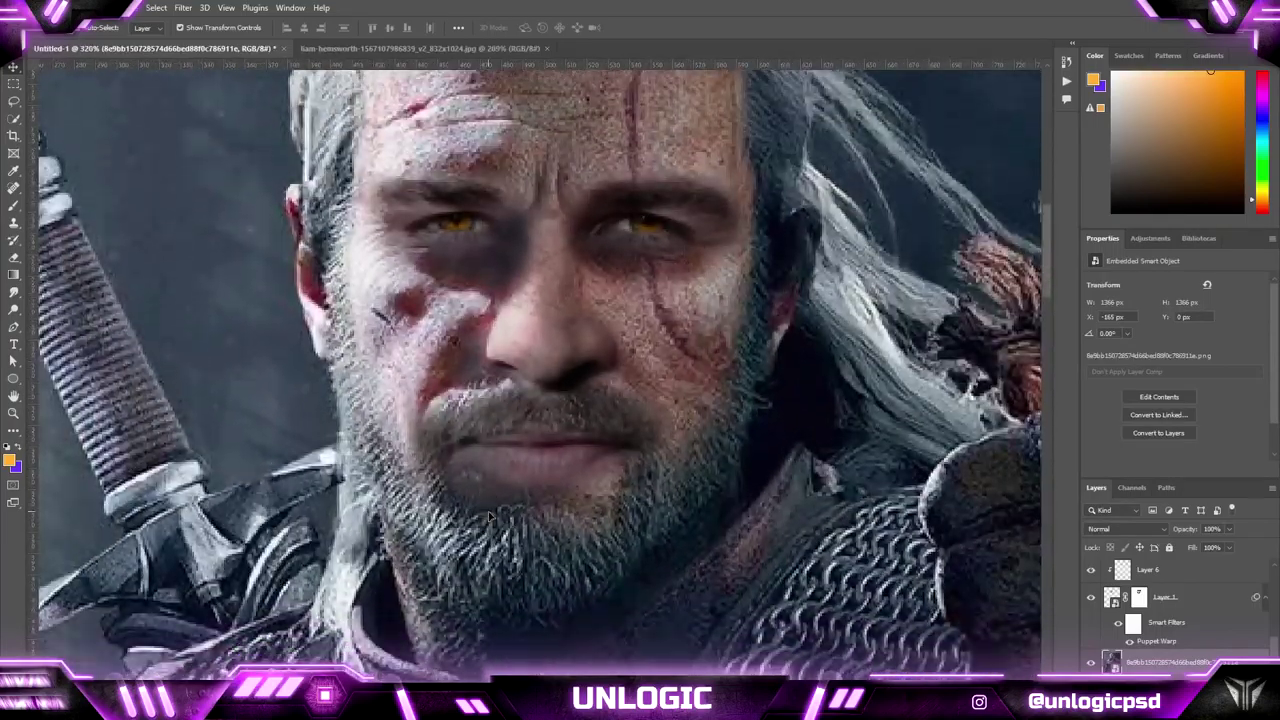
scroll(490, 516, "down", 2)
scroll(490, 480, "down", 4)
scroll(490, 475, "up", 4)
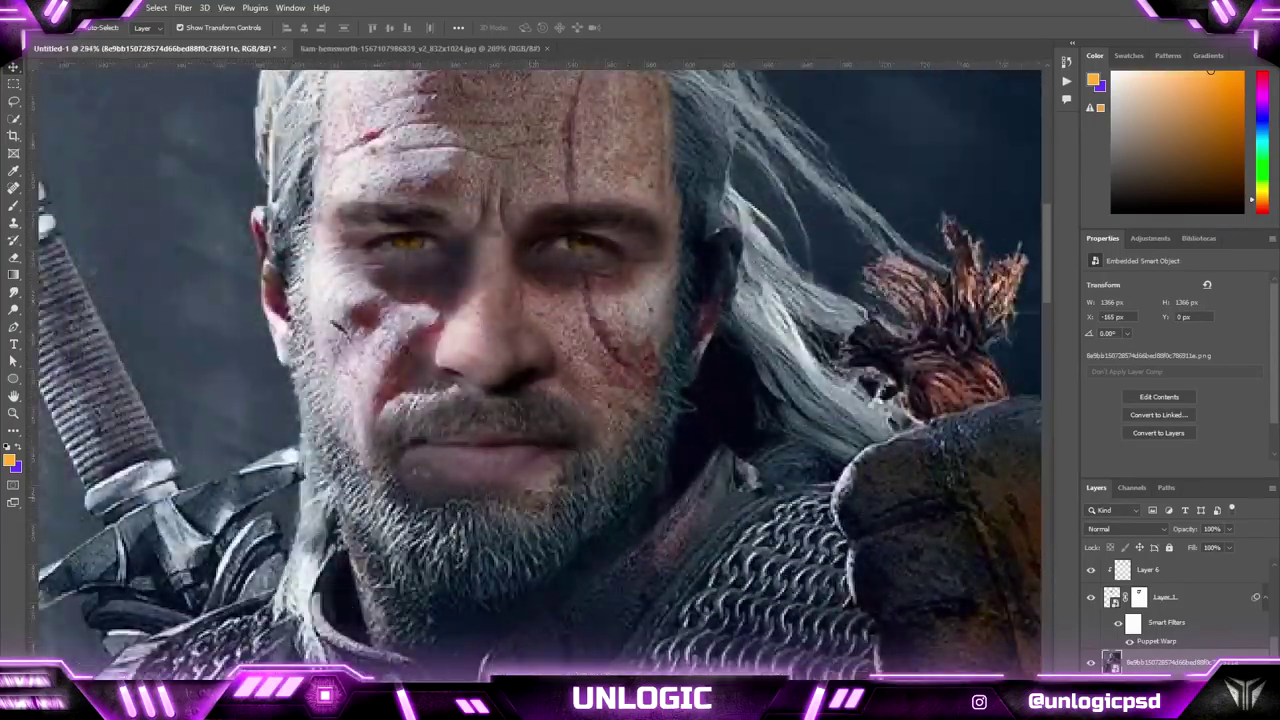
scroll(662, 458, "up", 3)
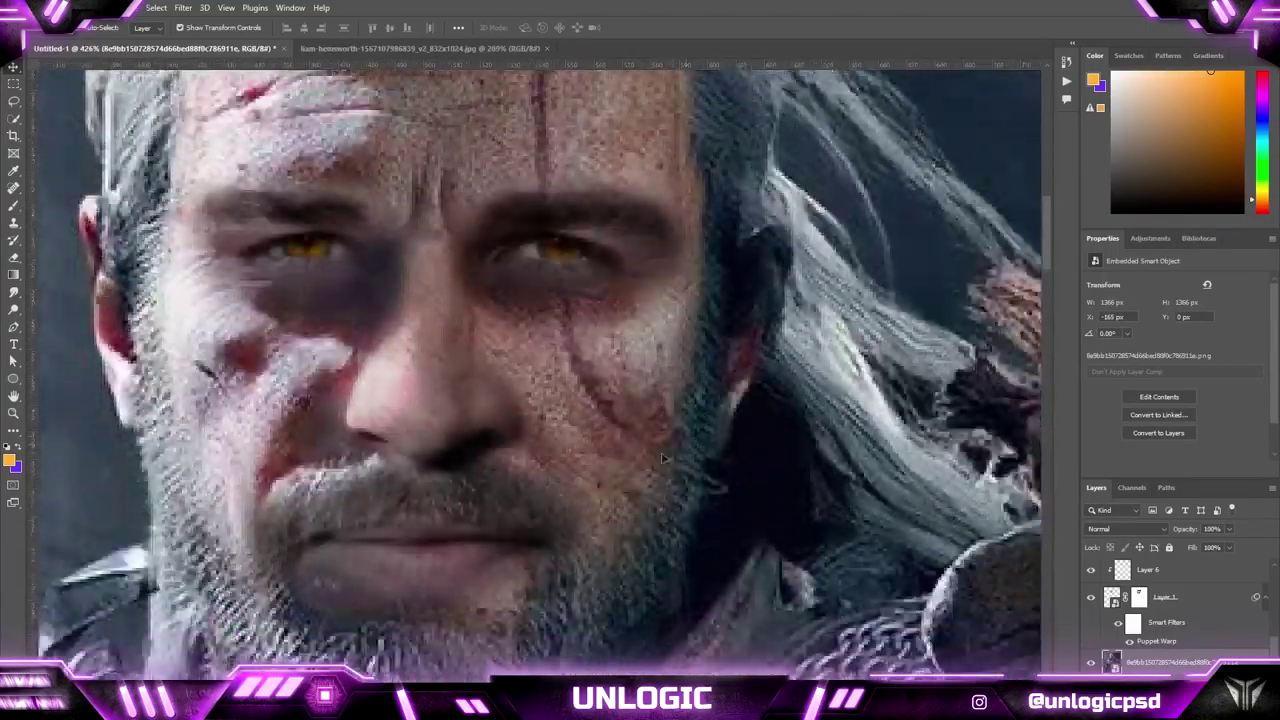
scroll(664, 462, "down", 2)
scroll(1171, 626, "up", 3)
- Touch up the pasted face by erasing on the layer mask of Layer 1
left_click(1171, 626)
scroll(1165, 626, "down", 3)
left_click(1139, 624)
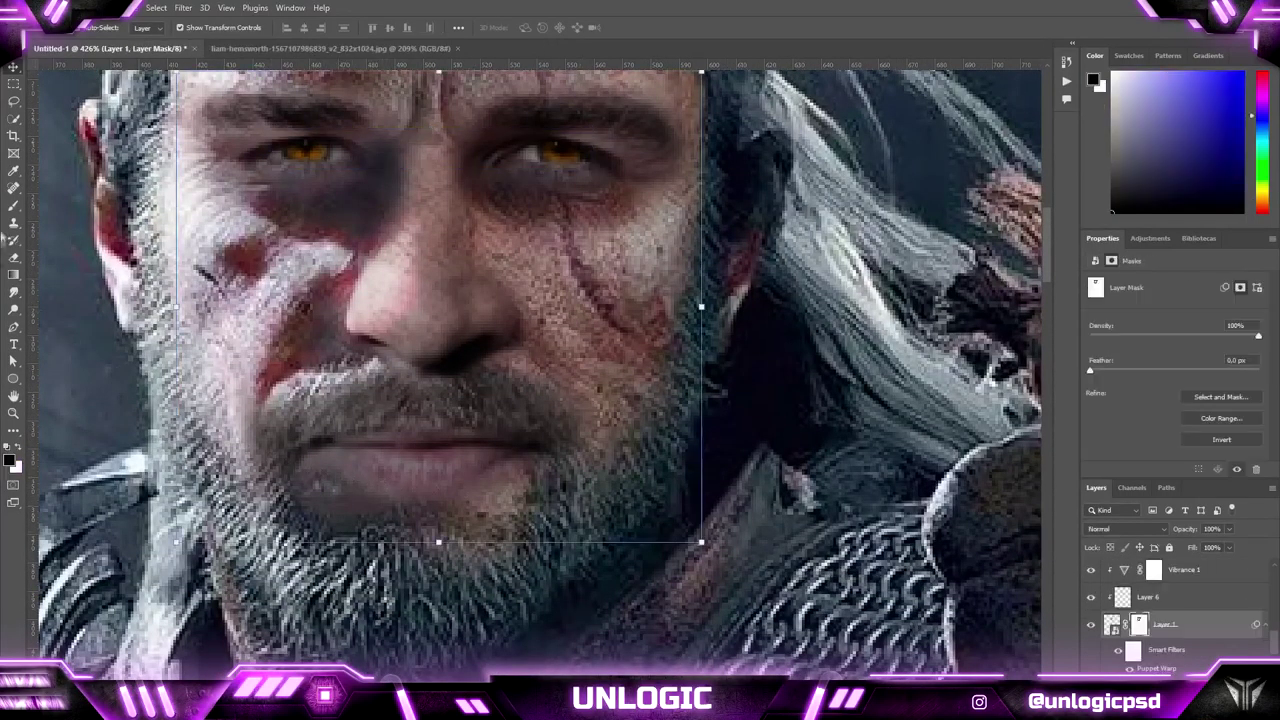
key("e")
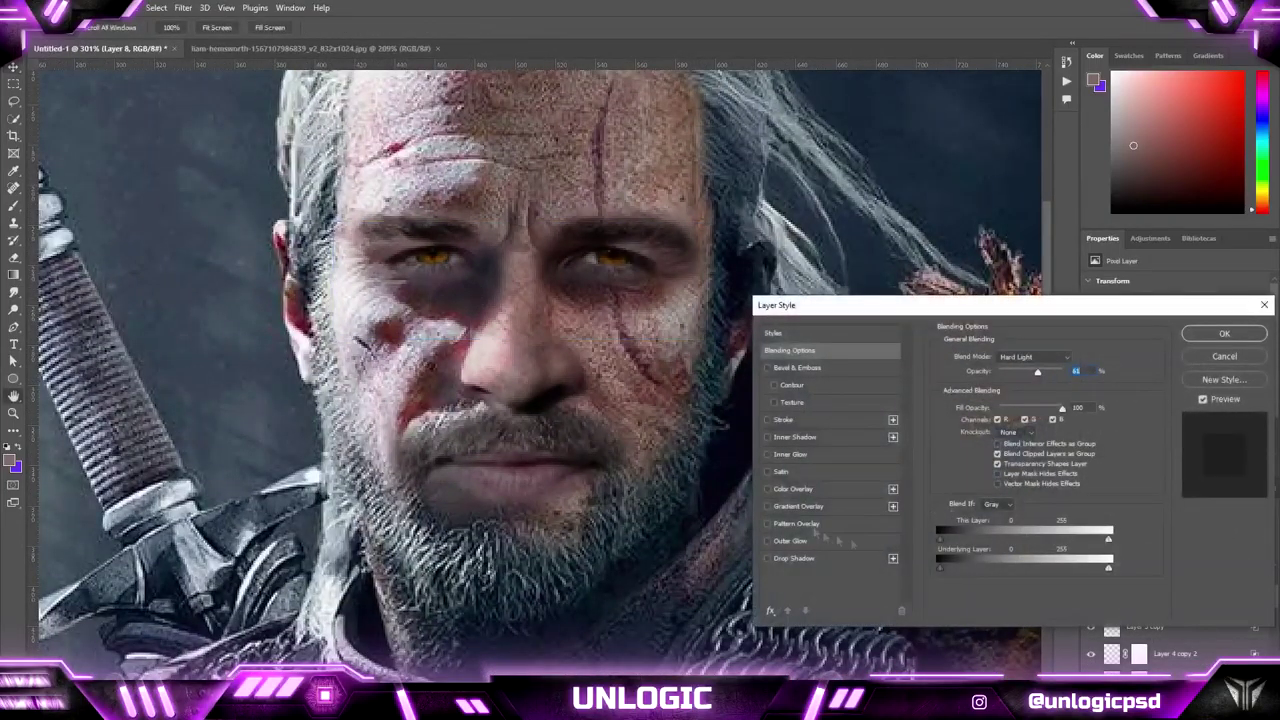
- Lower the underlying layer's white limit in the Blend If settings of the Hard Light Layer 8
left_click_drag(1108, 568, 1018, 568)
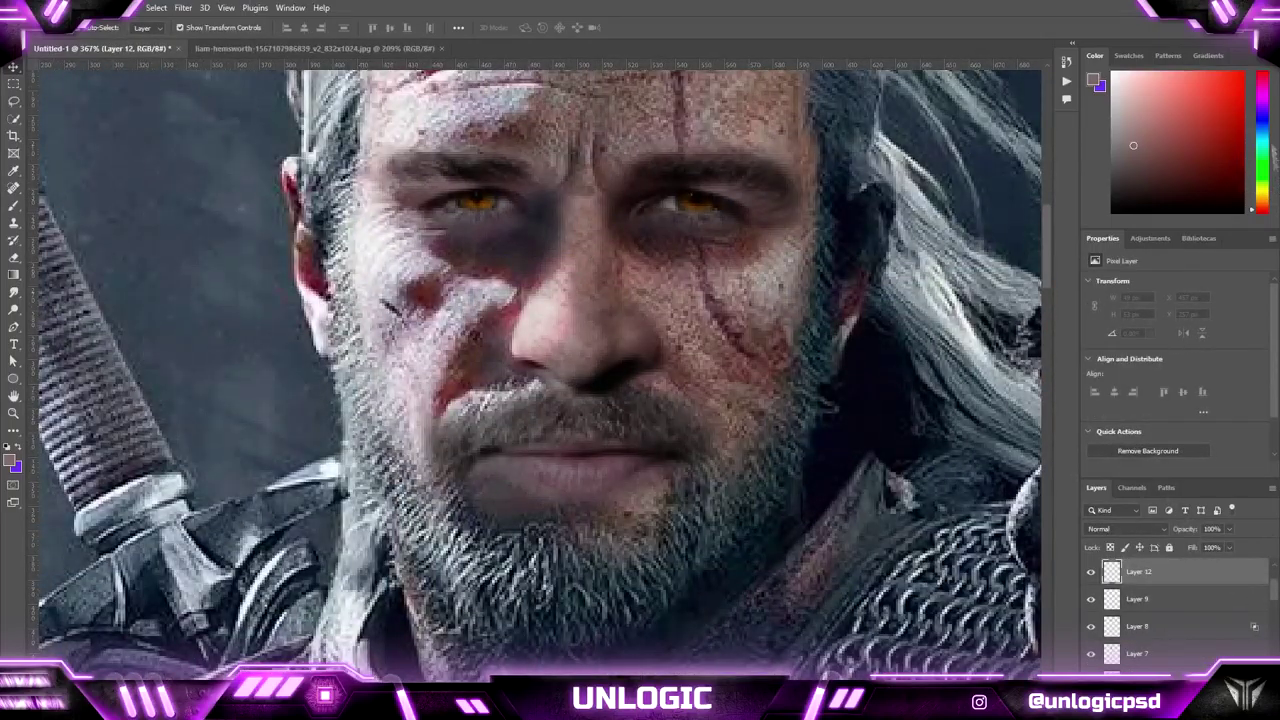
- Paint a pale skin tone sampled from the cheek over the nose on Layer 12 with a small soft brush and set the layer to Color
left_click(14, 208)
left_click(500, 290, "alt")
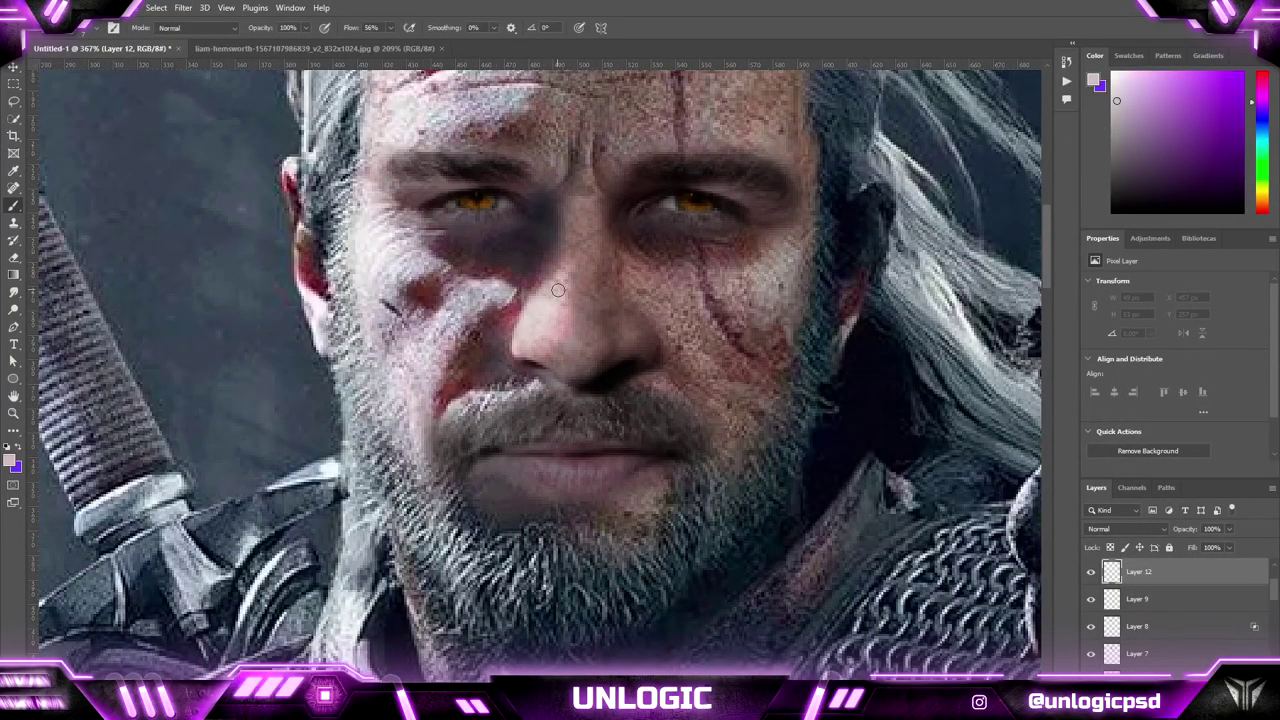
left_click(548, 322)
key("ctrl+z")
right_click(646, 300)
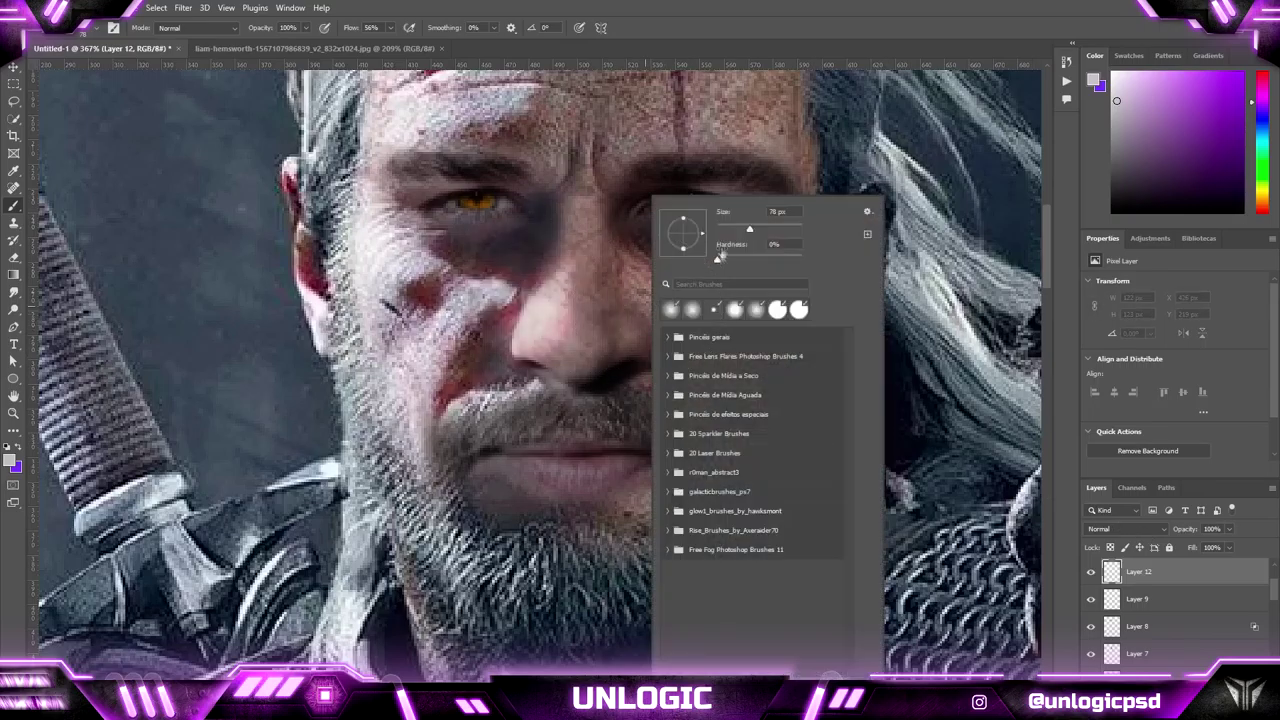
left_click_drag(739, 229, 733, 229)
left_click(547, 313)
left_click(1126, 529)
left_click(1106, 671)
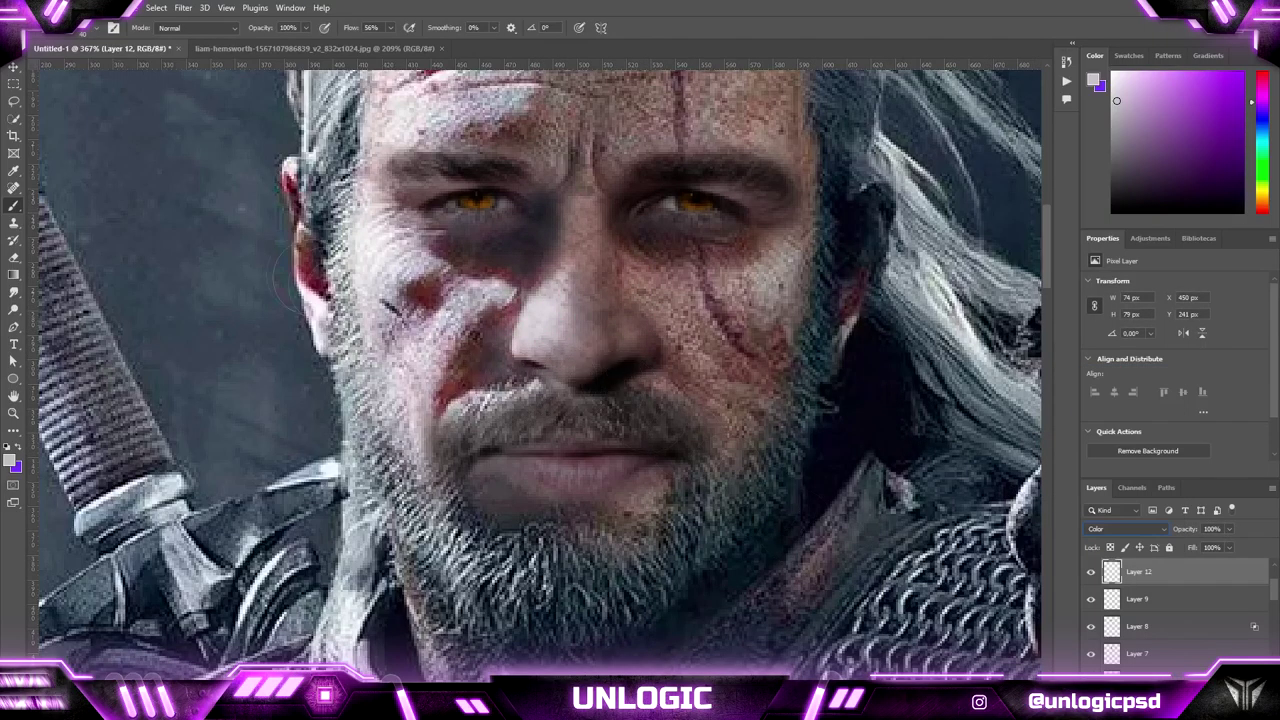
key("e")
- Merge all visible layers into a new top layer, convert it to a smart object and open it in the Camera Raw Filter
scroll(651, 391, "down", 4)
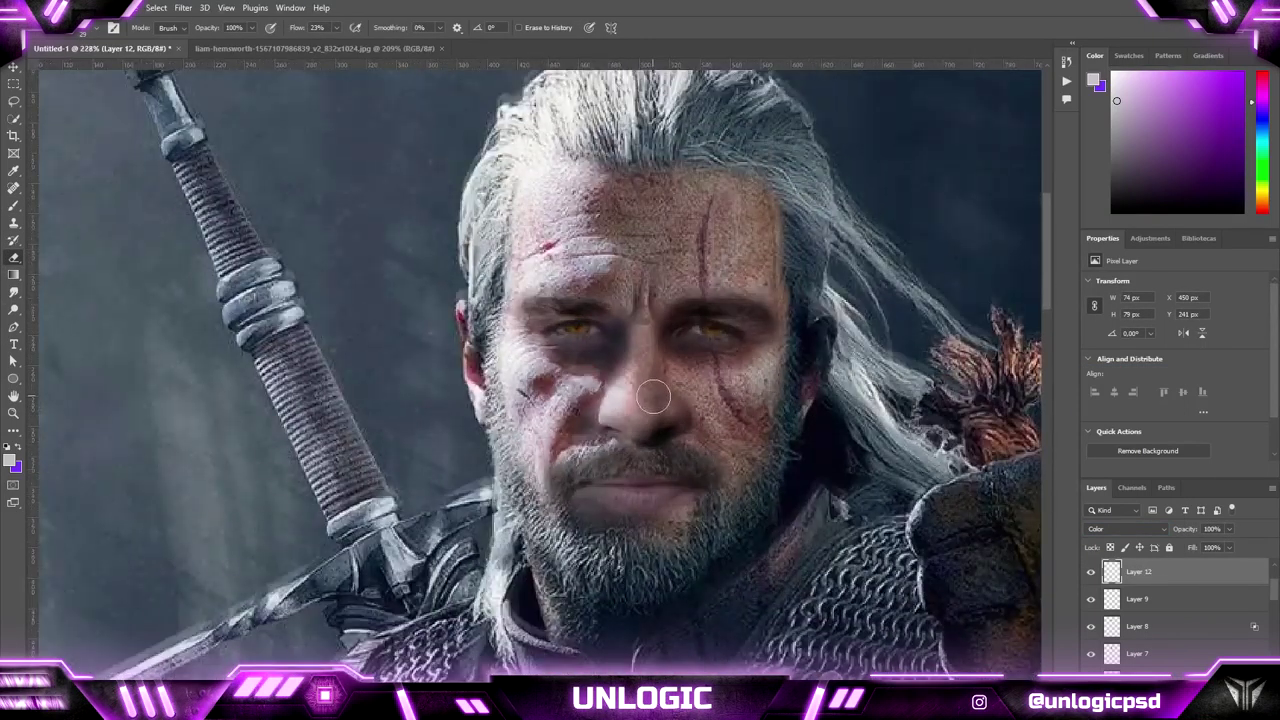
scroll(652, 397, "down", 3)
key("v")
scroll(680, 375, "down", 5)
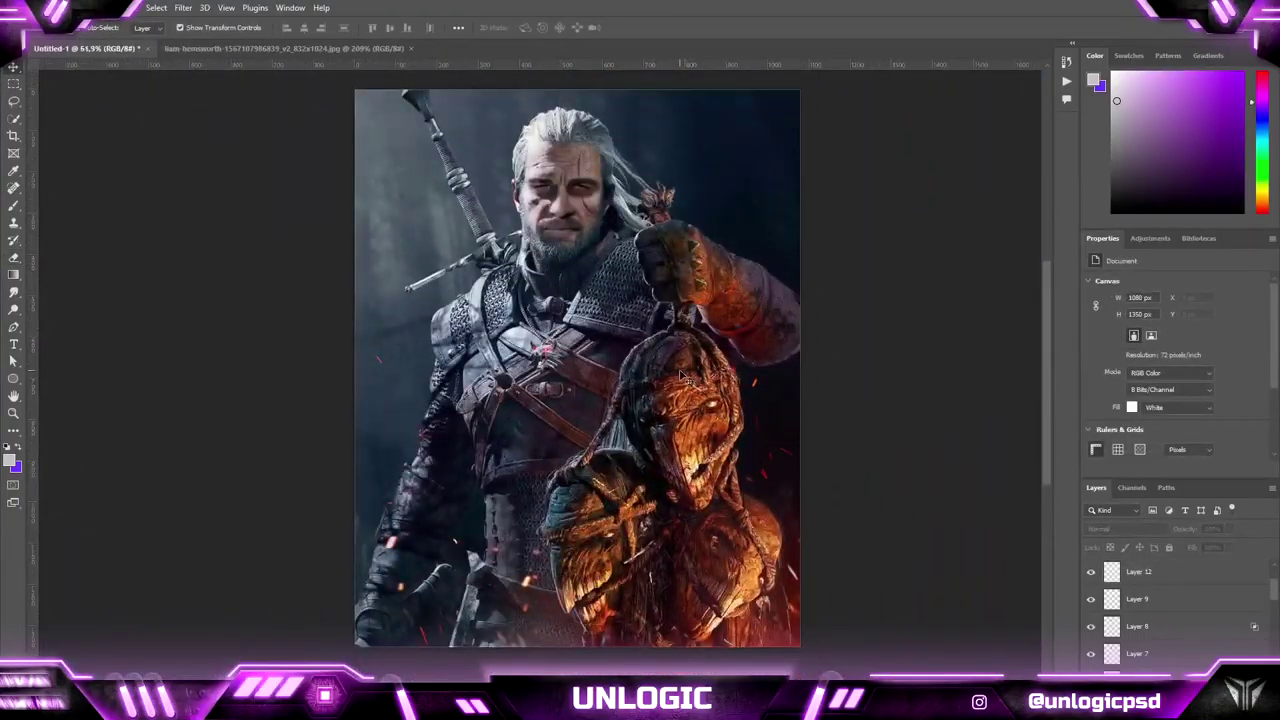
key("ctrl+alt+shift+e")
right_click(1150, 575)
left_click(1147, 307)
left_click(183, 7)
left_click(251, 106)
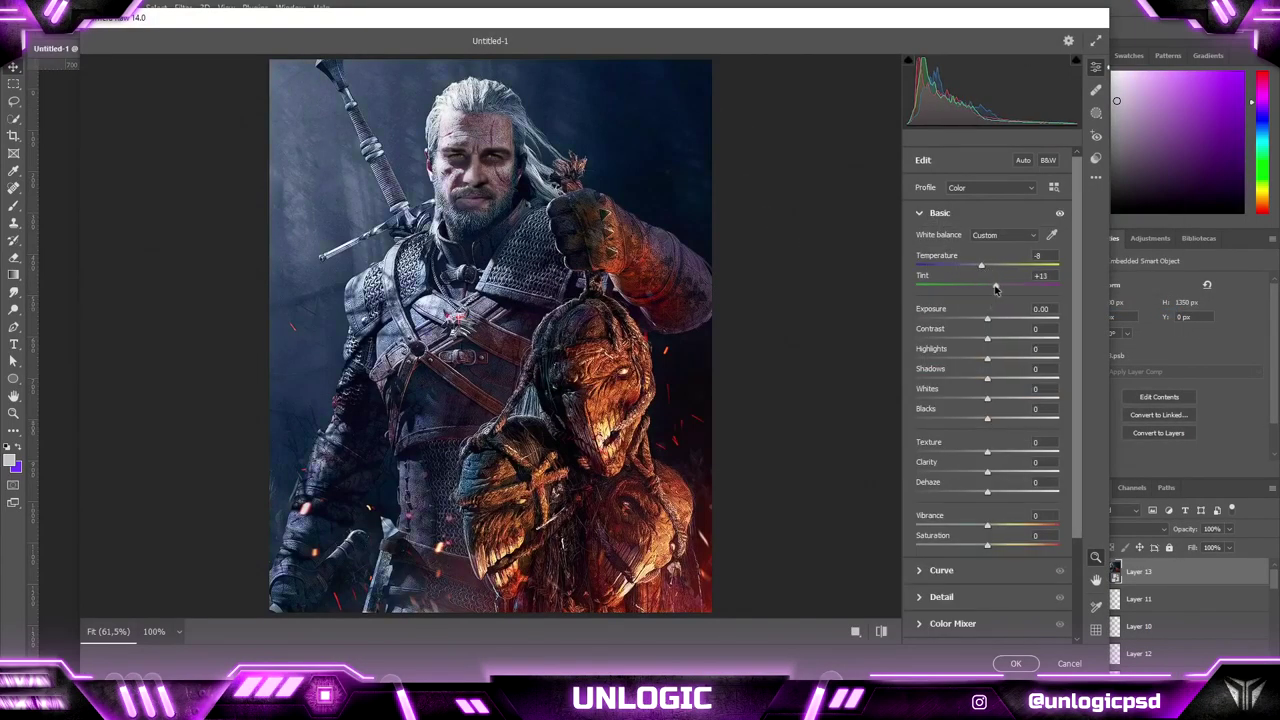
- Set Tint -15, Exposure +0.05, Highlights -38, Shadows -55, Whites +11, Blacks +41, Texture -38, Clarity -11, Dehaze -32 and Vibrance +8, and cool the temperature
left_click_drag(988, 320, 1032, 422)
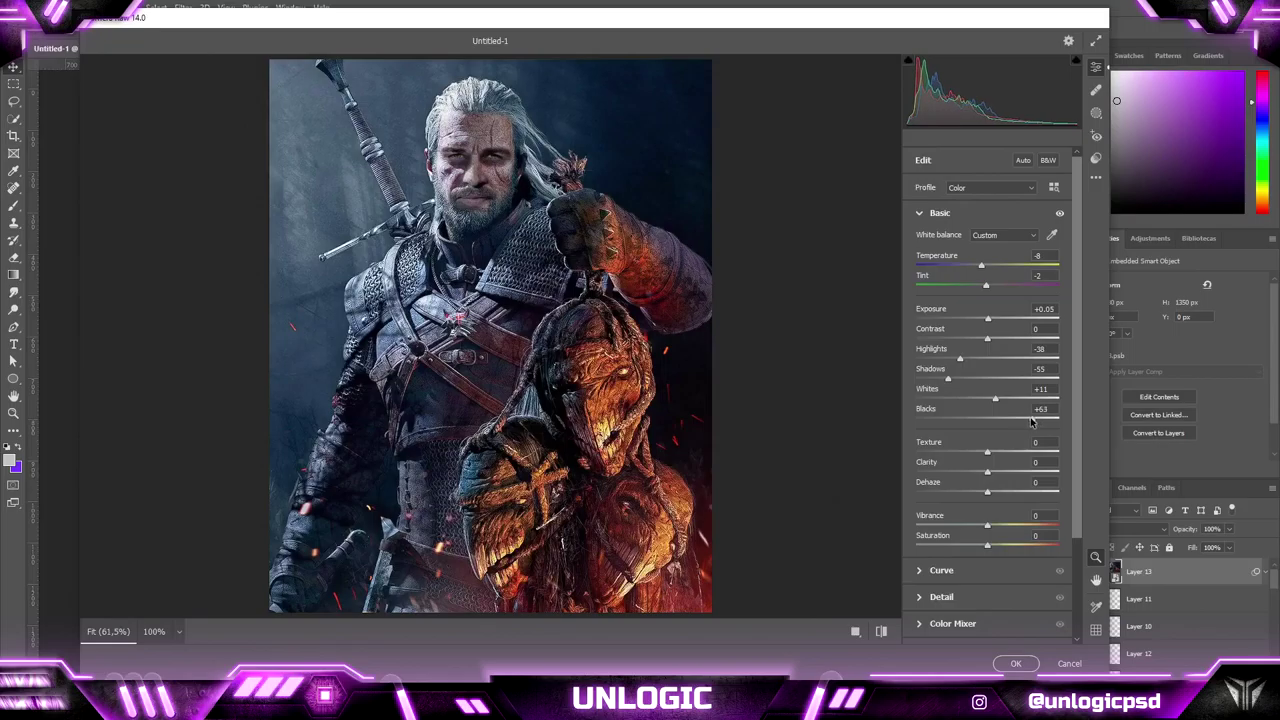
left_click_drag(930, 455, 962, 470)
scroll(548, 260, "up", 3)
scroll(548, 260, "down", 5)
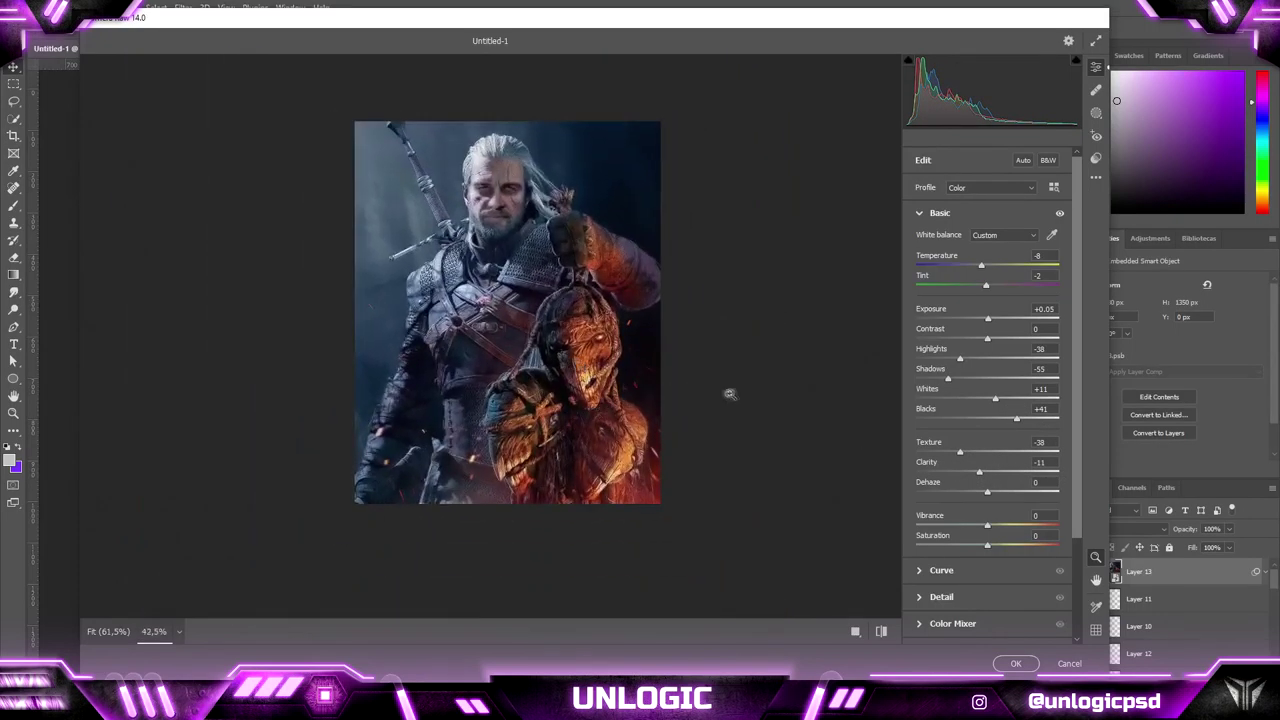
left_click_drag(988, 493, 1006, 527)
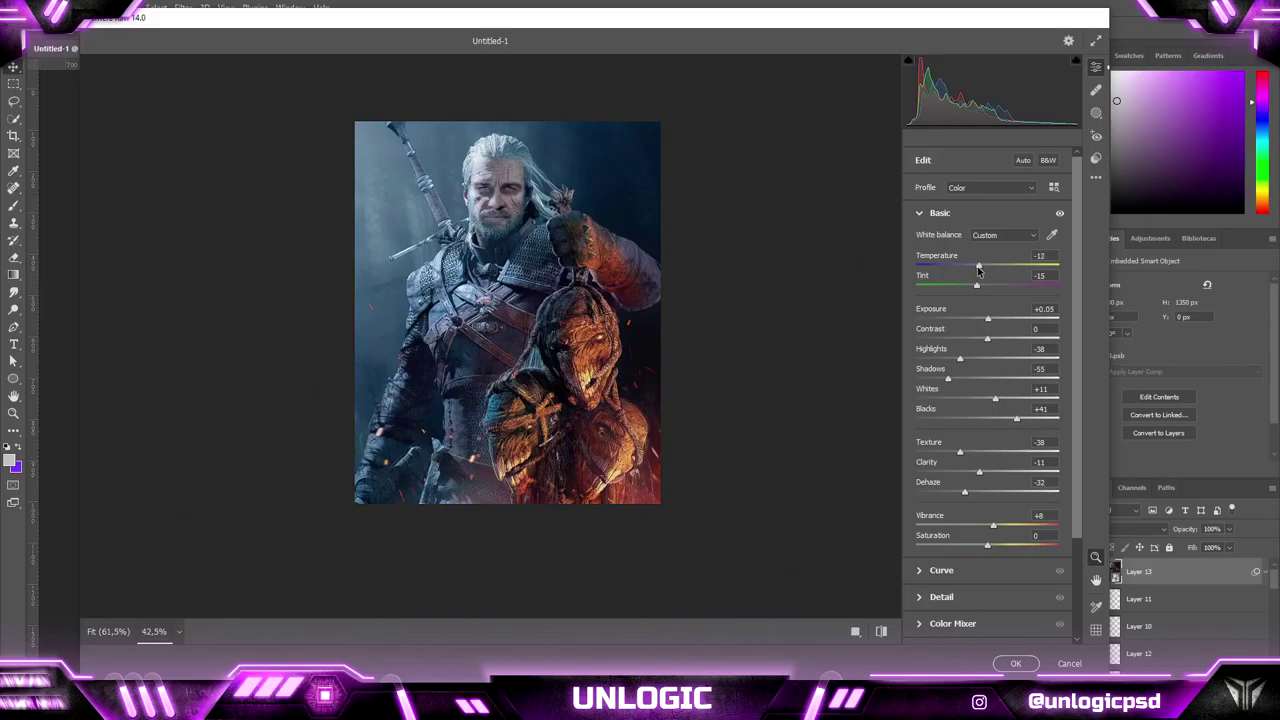
- Darken the midtones slightly with a curve point at input 141, output 132, and set Noise Reduction to 19
left_click(917, 573)
left_click_drag(988, 351, 994, 352)
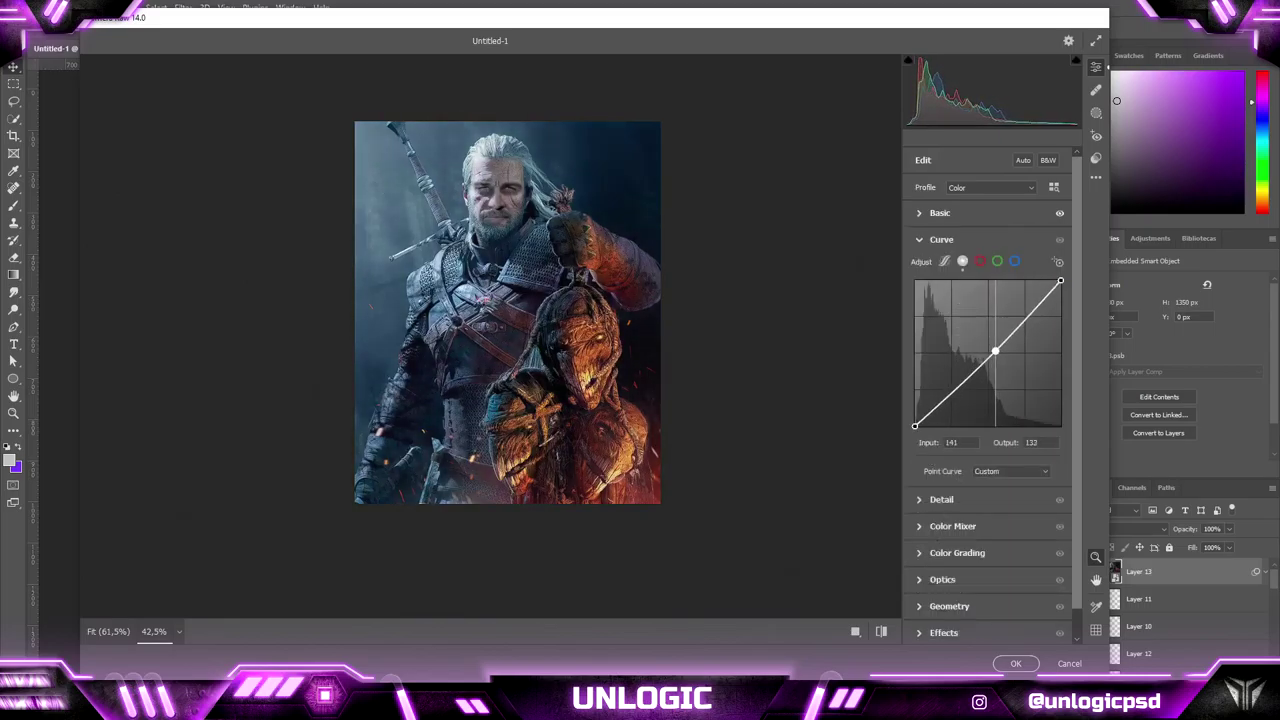
left_click(919, 500)
scroll(482, 172, "up", 5)
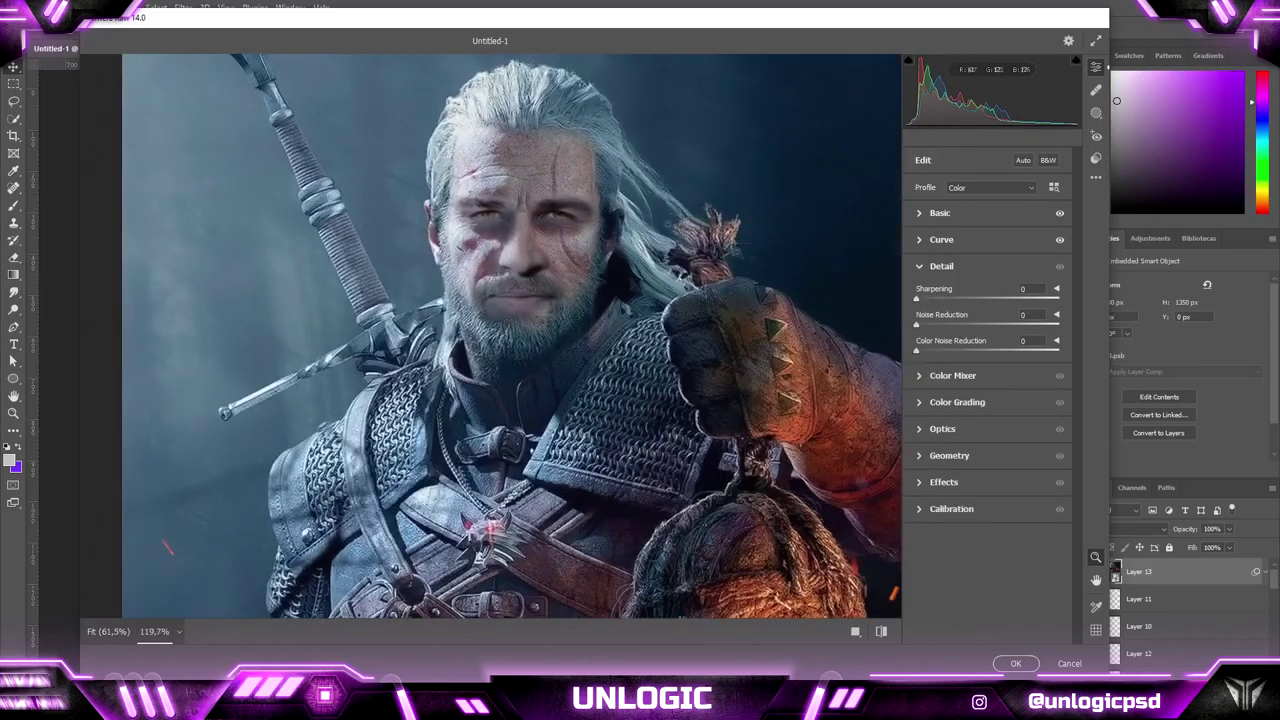
scroll(710, 360, "down", 3)
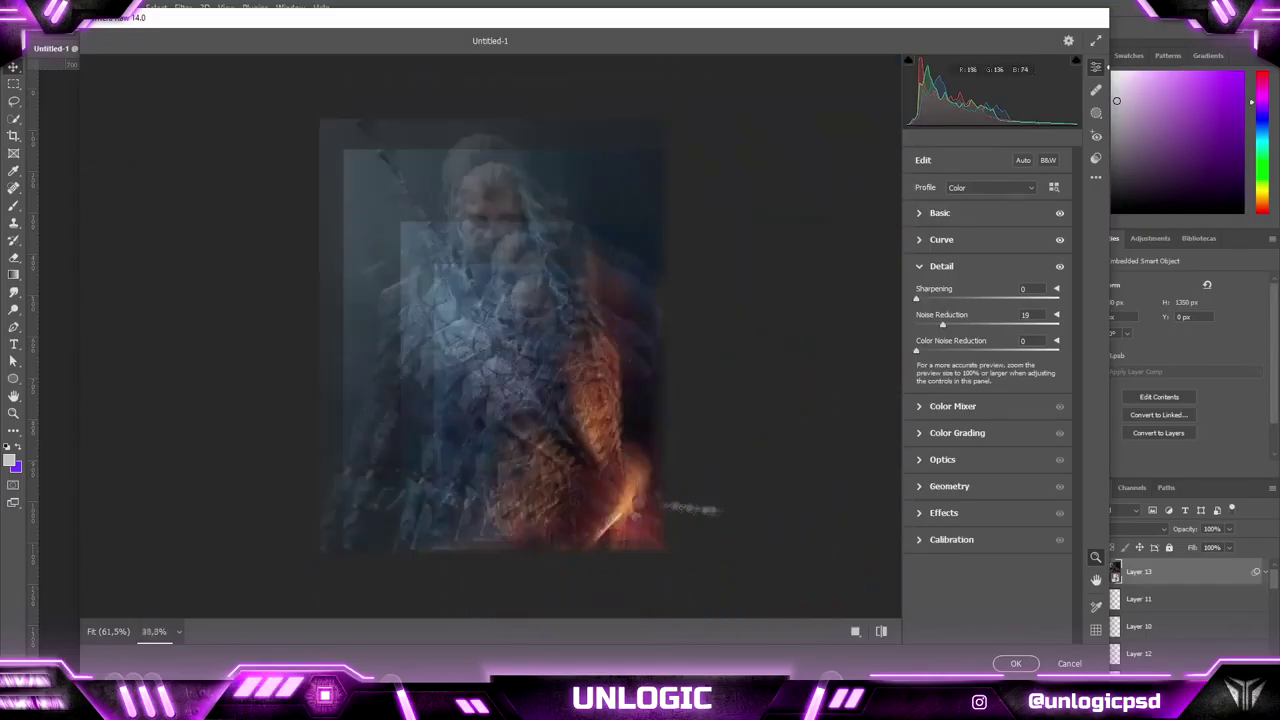
- Adjust the reds in the Color Mixer to Hue -21, Saturation -51 and Luminance +36
left_click(919, 406)
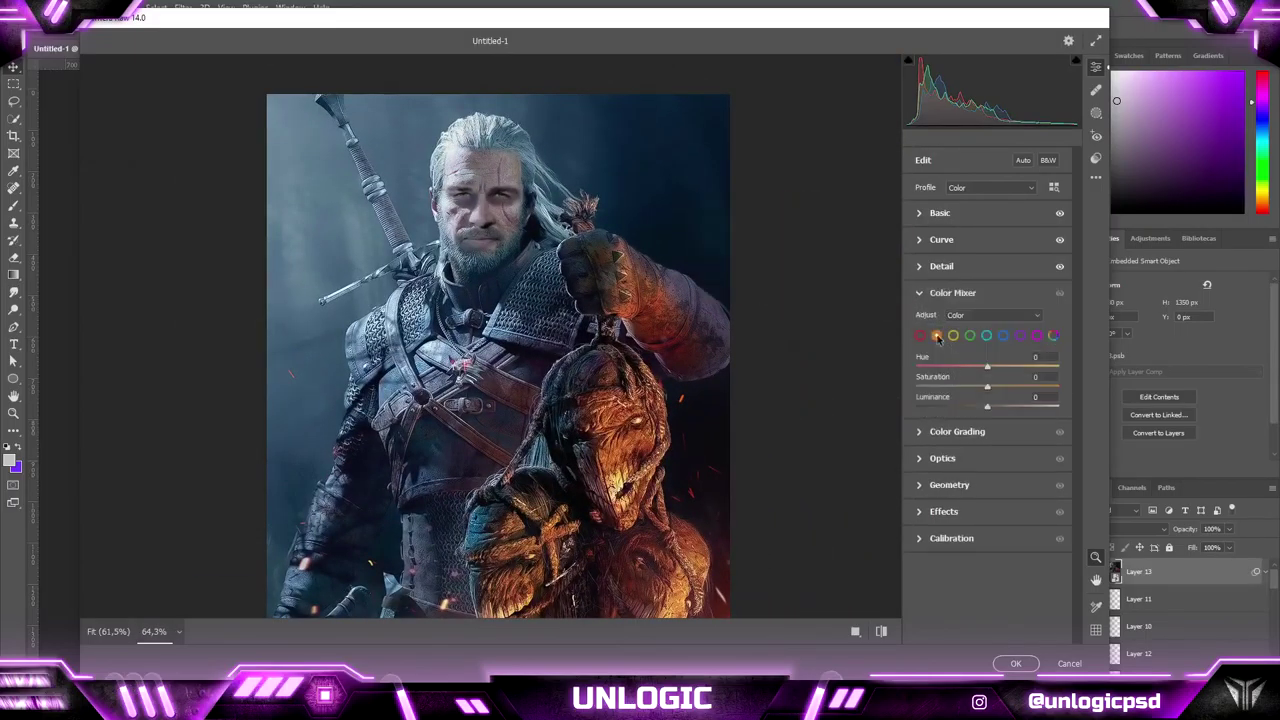
scroll(720, 400, "down", 1)
left_click_drag(981, 372, 995, 372)
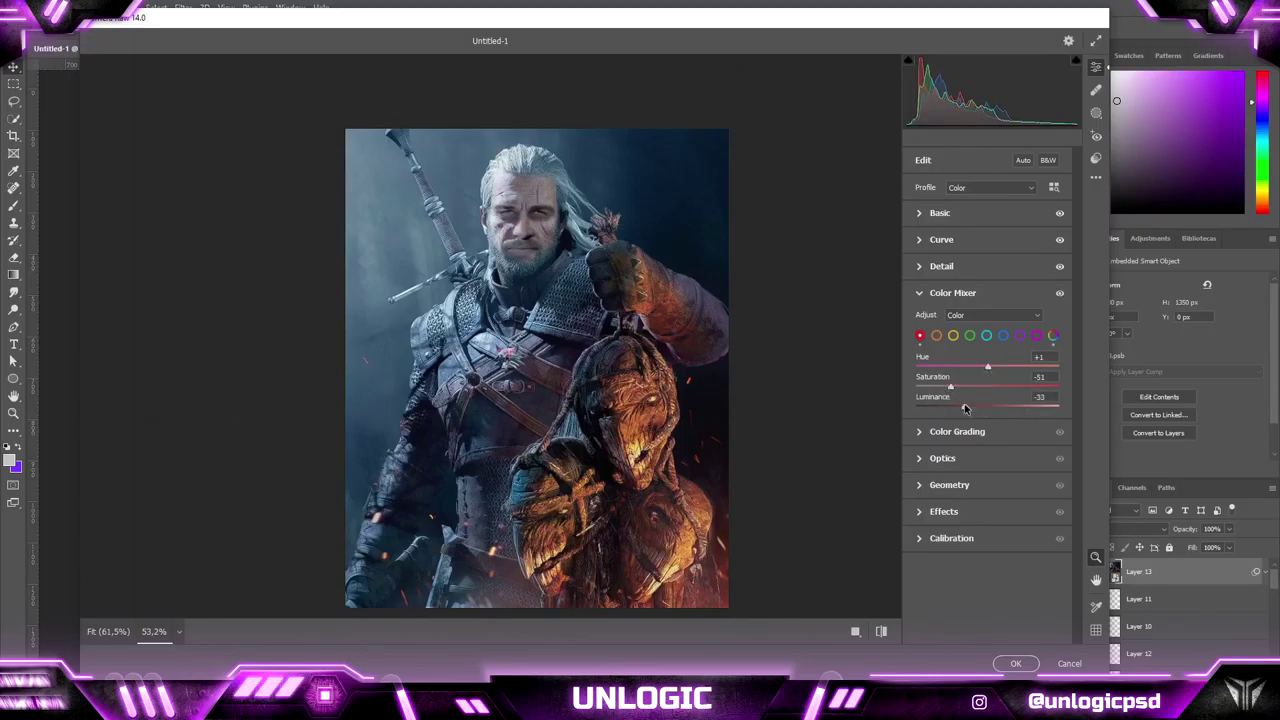
left_click_drag(978, 408, 1013, 407)
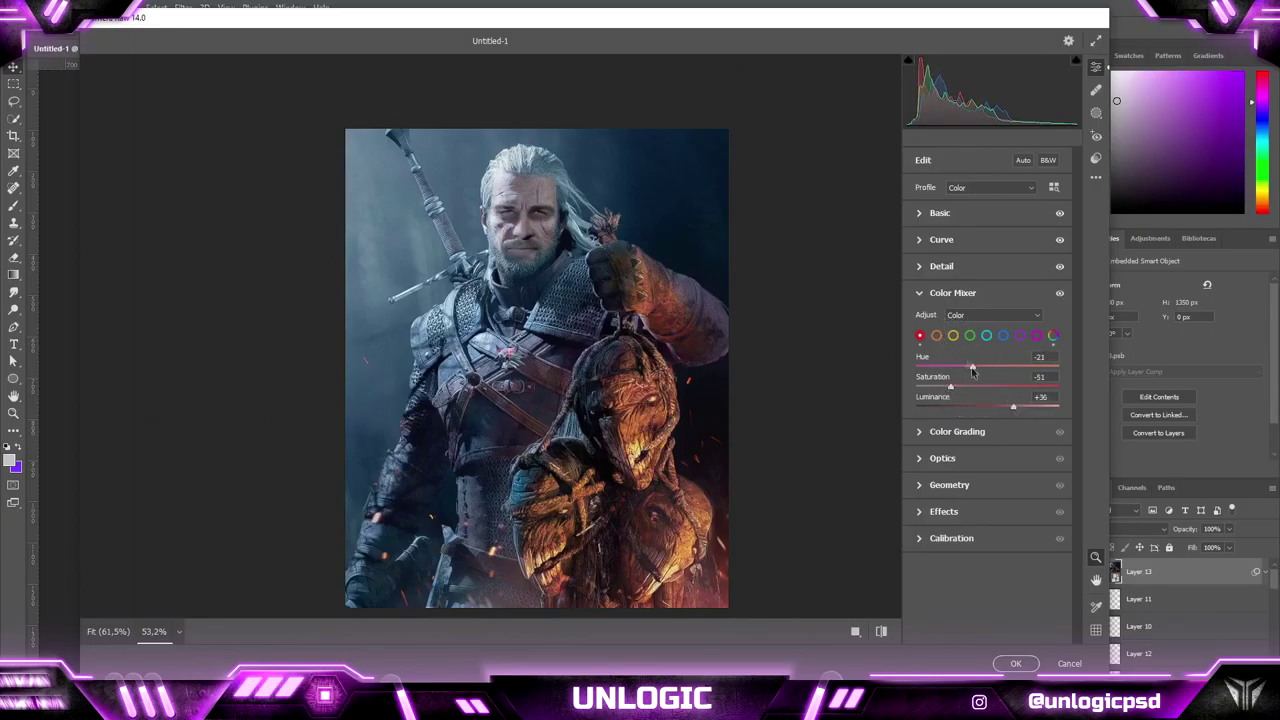
- Tune the remaining Color Mixer colors, reducing aqua saturation and raising purple and yellow saturation
mouse_move(986, 409)
left_mouse_down()
mouse_move(997, 409)
mouse_move(973, 410)
left_mouse_up()
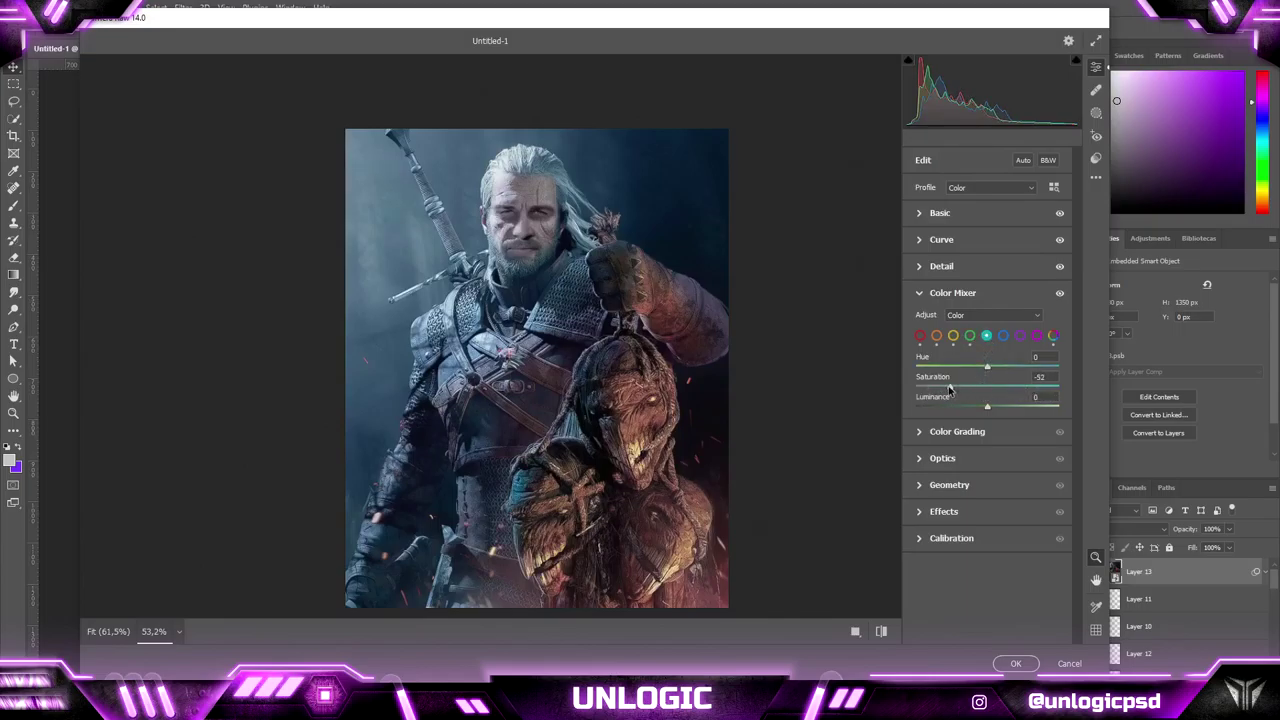
left_click_drag(988, 387, 1008, 410)
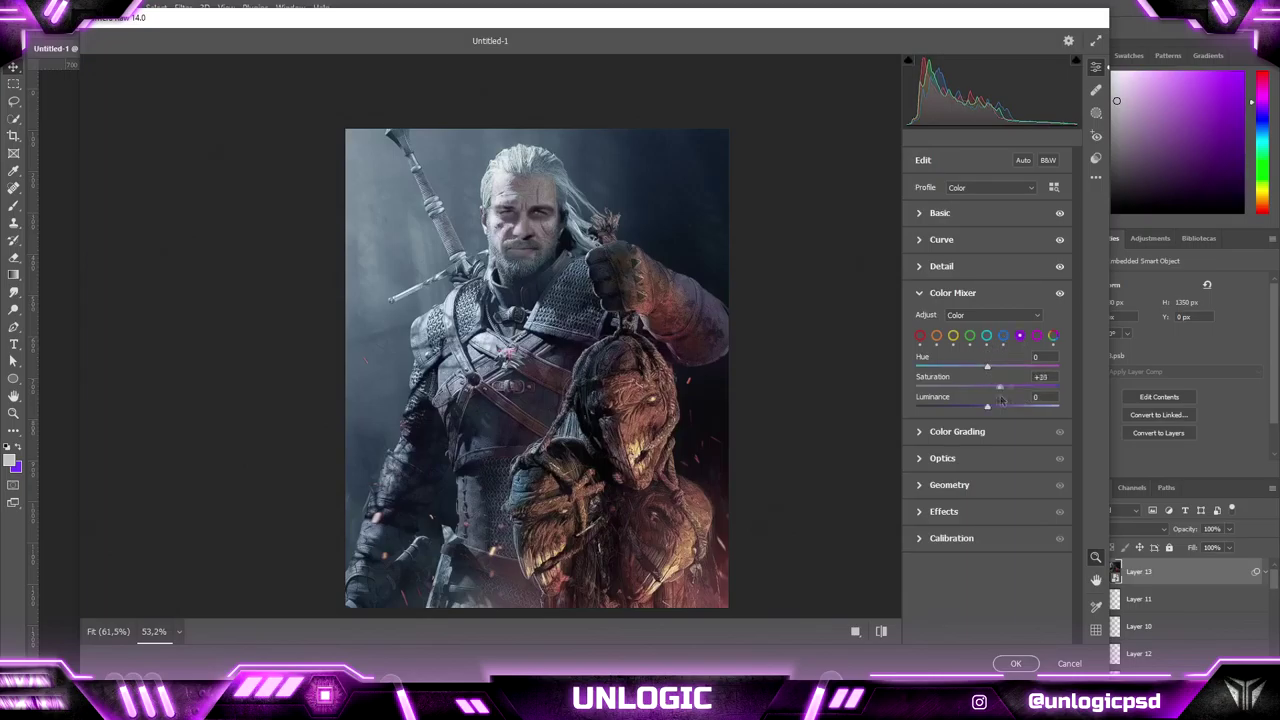
left_click(953, 337)
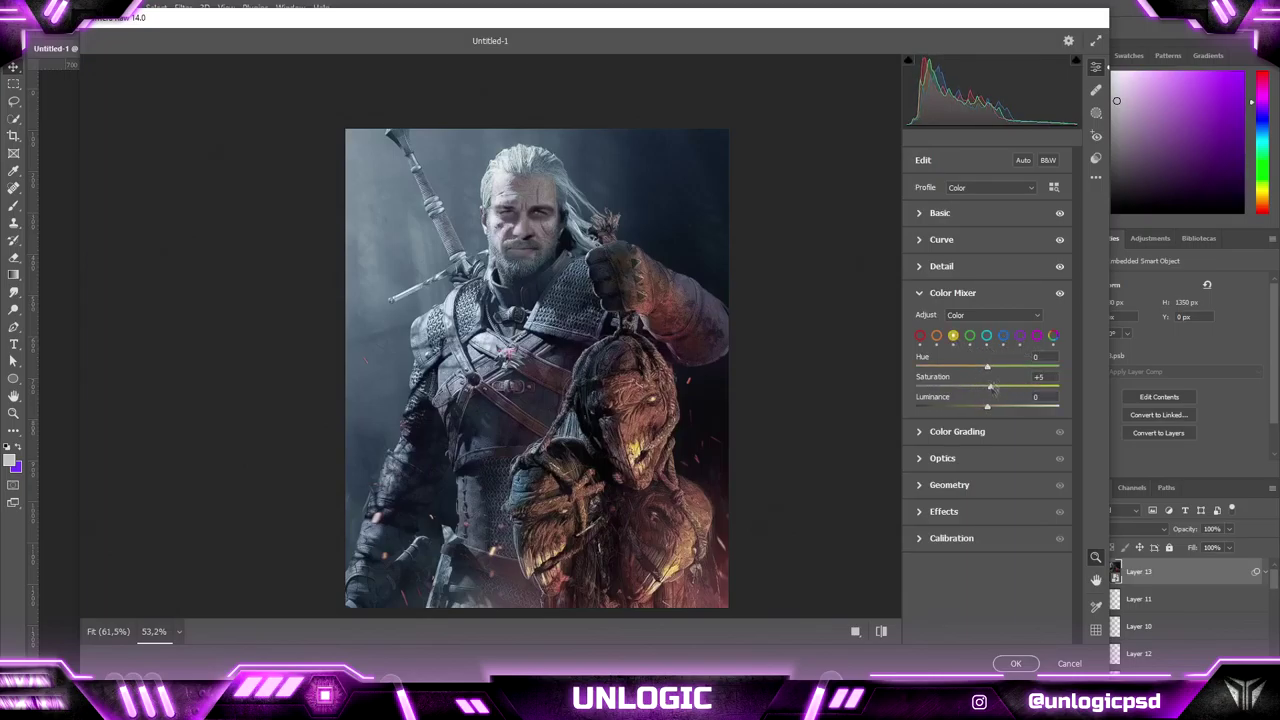
left_click(1037, 336)
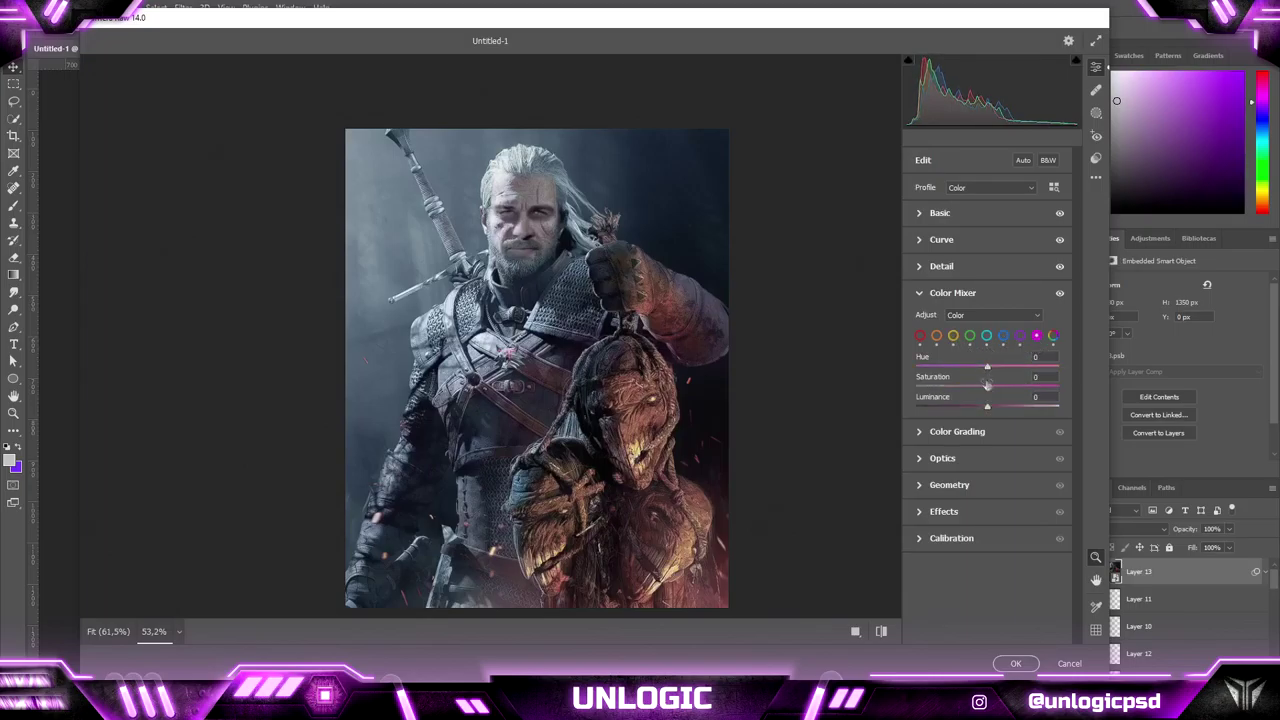
- Tint the midtones blue in Color Grading with hue 225 and saturation 35
left_click(958, 431)
left_click(980, 420)
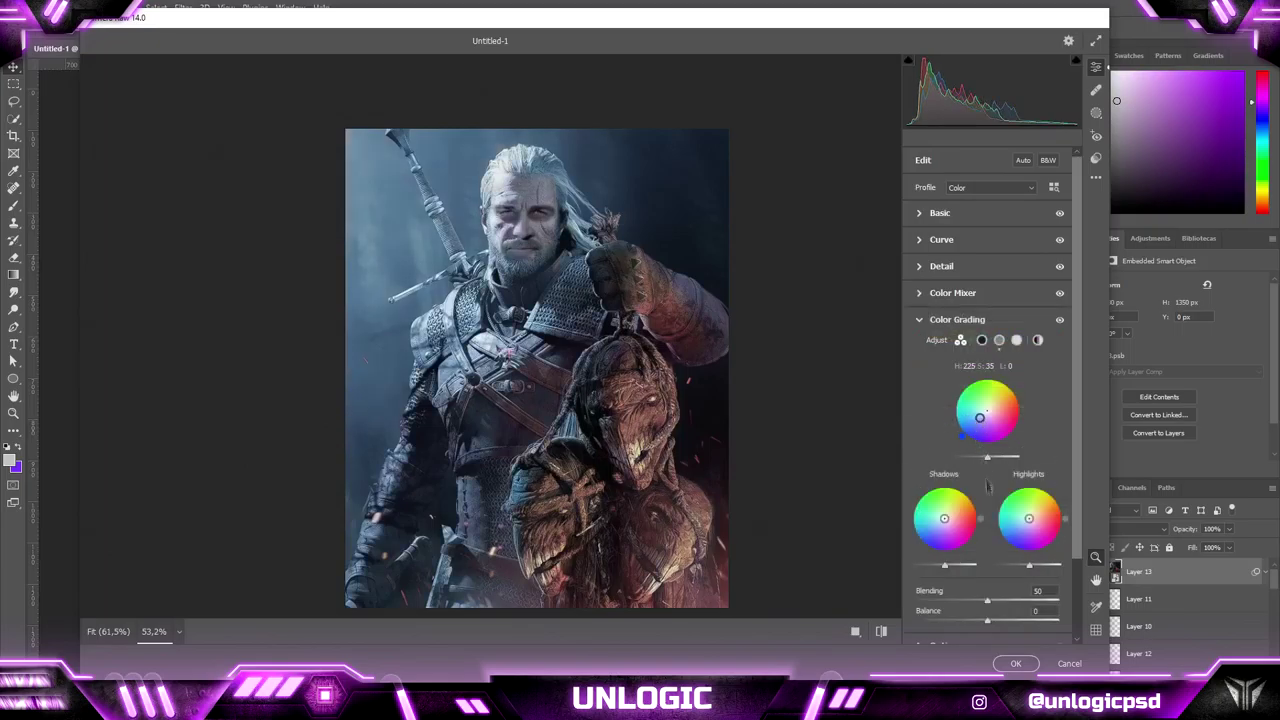
- Calibrate the colors with shadow tint +42, red primary hue +4 and saturation -36, green primary hue +29 and saturation -26
left_click_drag(1077, 548, 1077, 628)
left_click(943, 548)
left_click(927, 517)
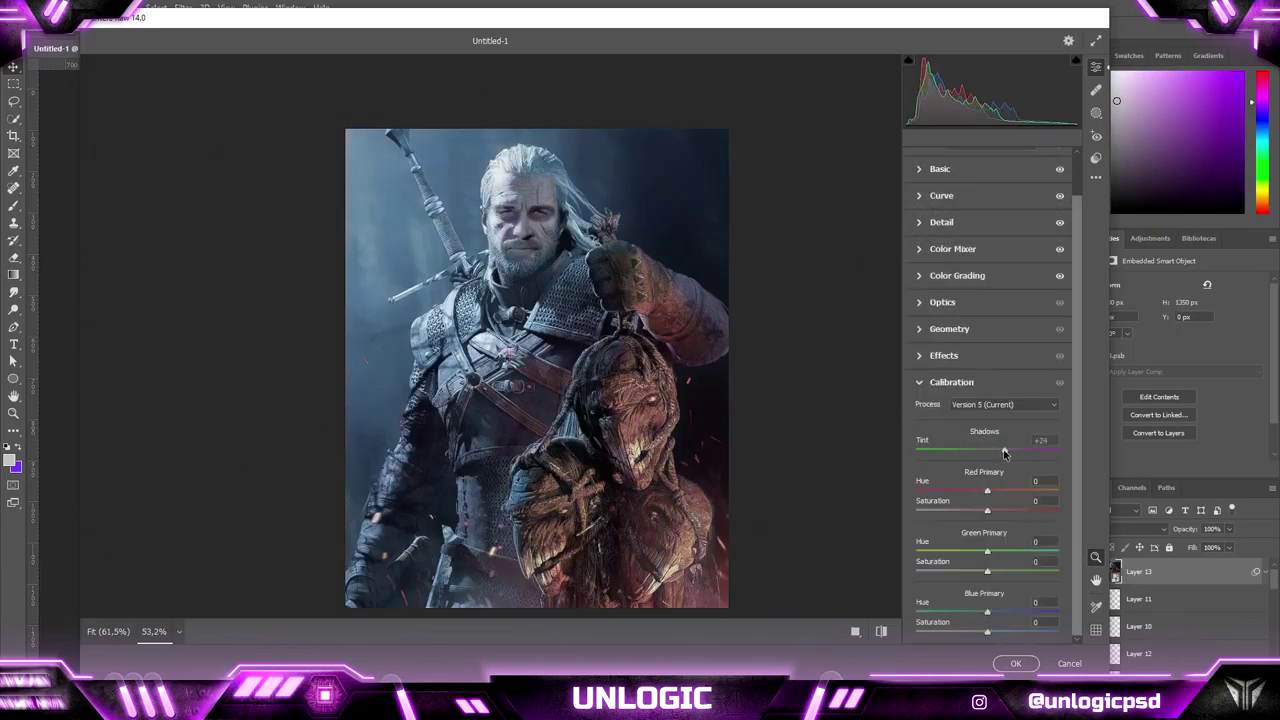
left_click_drag(964, 496, 1003, 496)
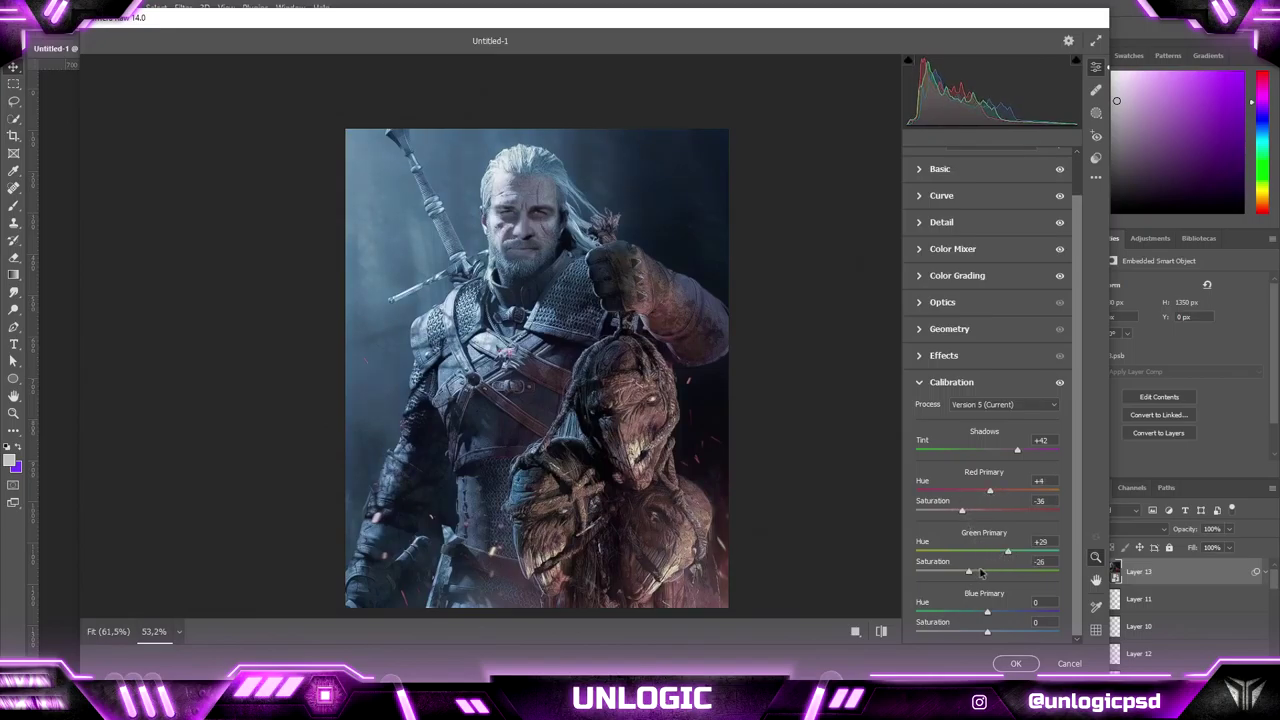
- Set Temperature to -11 and Saturation to +8 in the basic adjustments
left_click(933, 174)
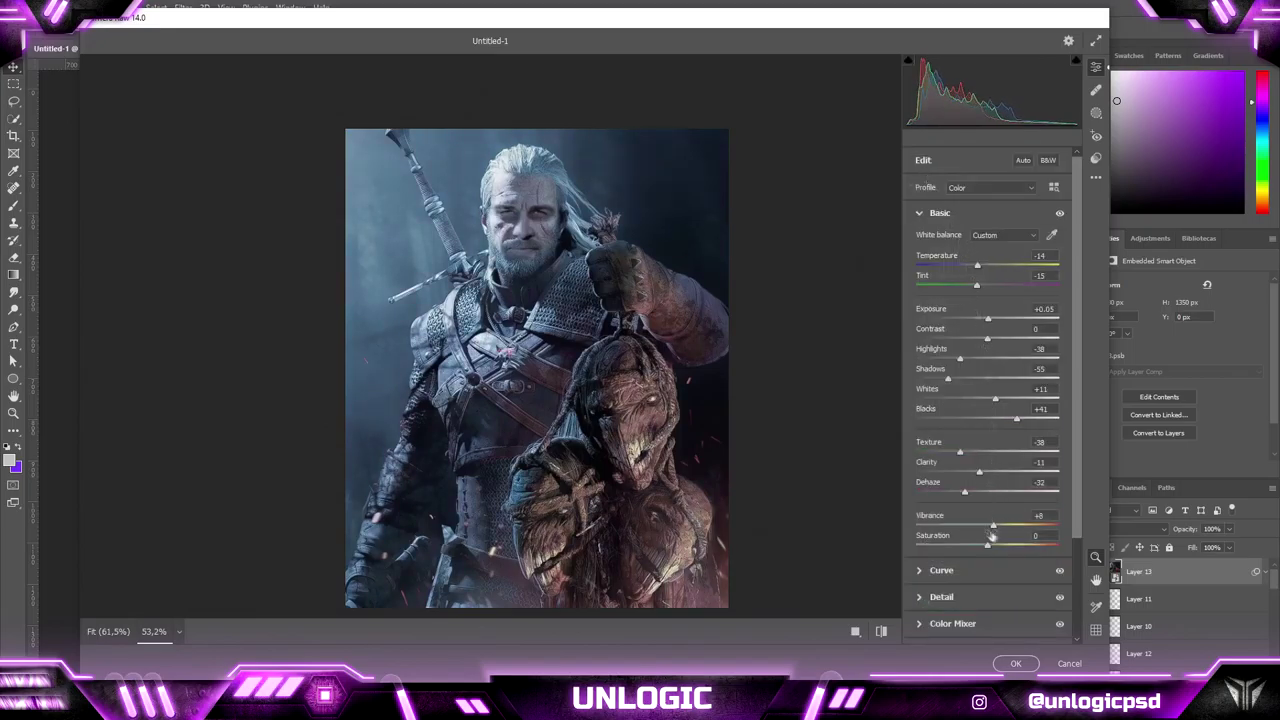
left_click_drag(983, 276, 979, 269)
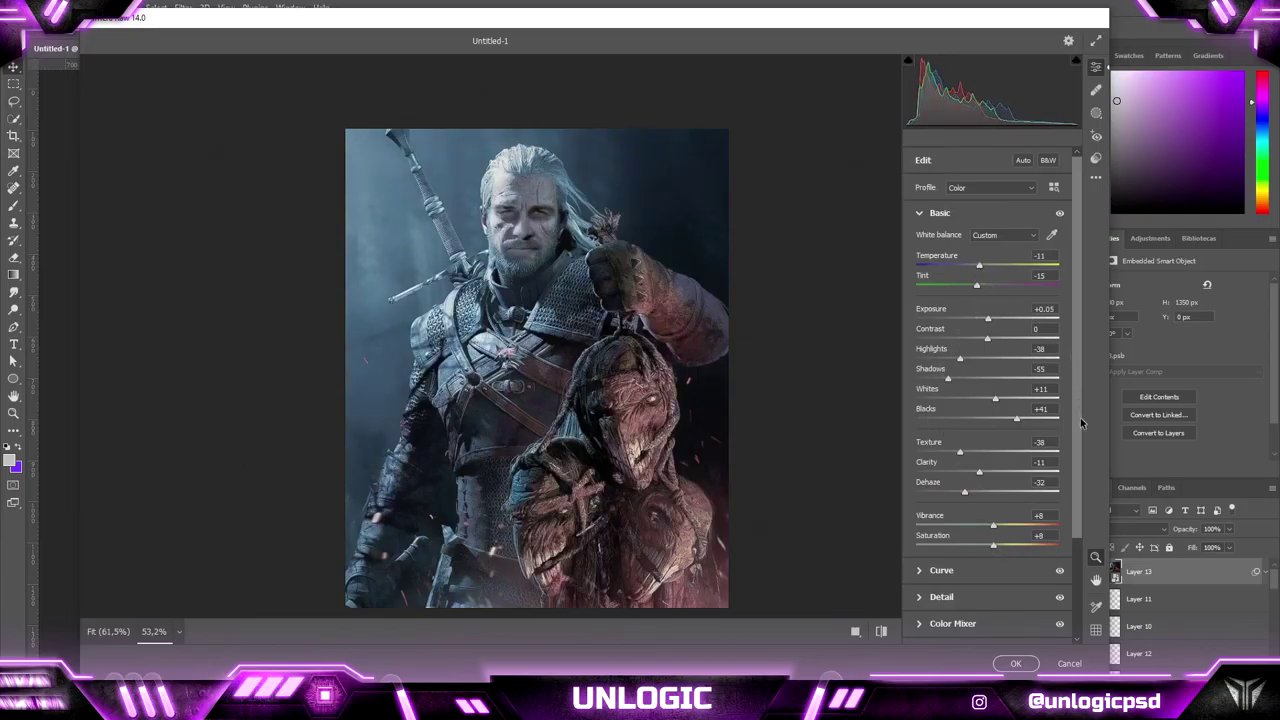
- Add Grain 12 and Vignetting -26 to the image and apply the Camera Raw Filter
scroll(960, 605, "down", 3)
left_click(921, 608)
left_click_drag(514, 206, 617, 211)
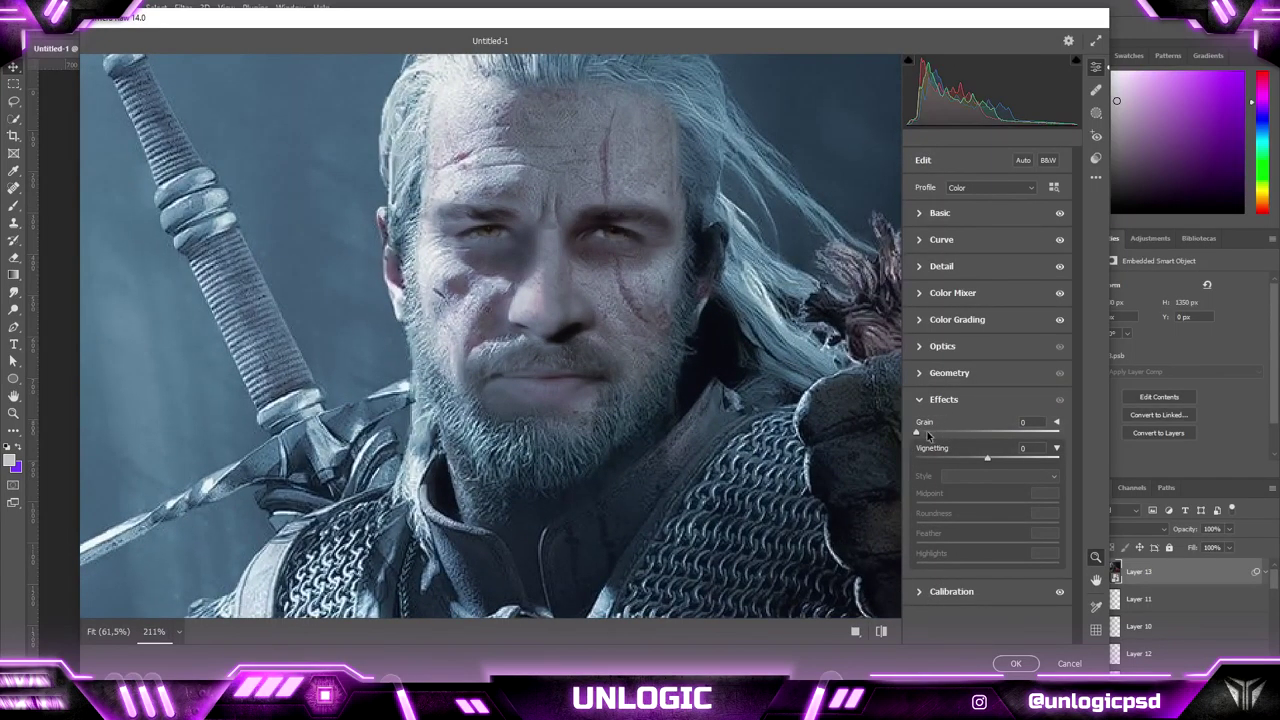
left_click_drag(577, 394, 514, 396)
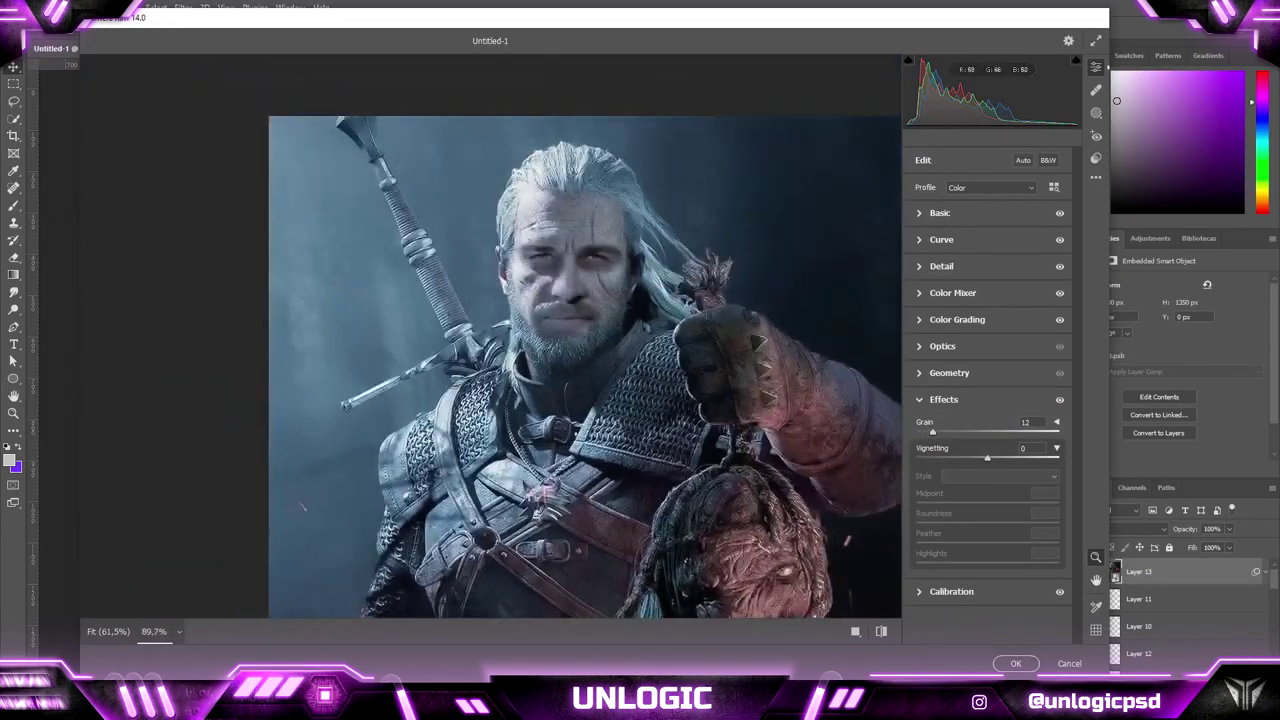
scroll(713, 510, "down", 3)
left_click_drag(986, 458, 973, 458)
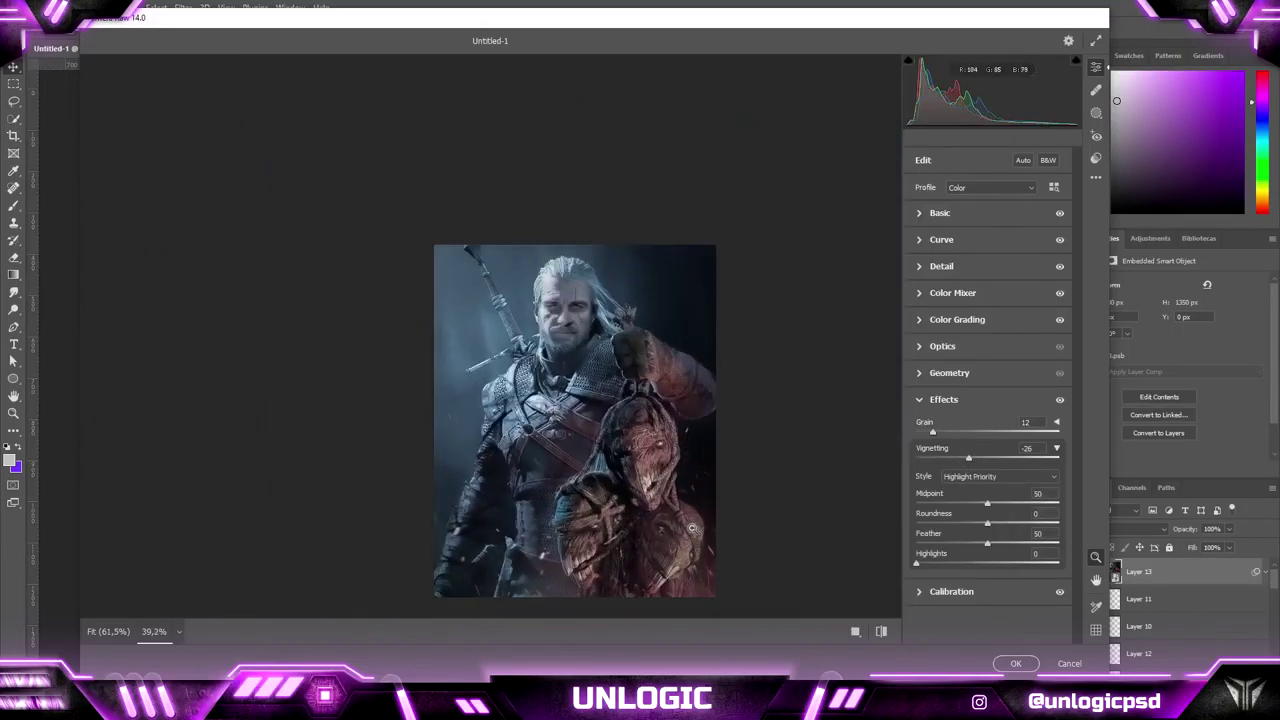
left_click(1019, 664)
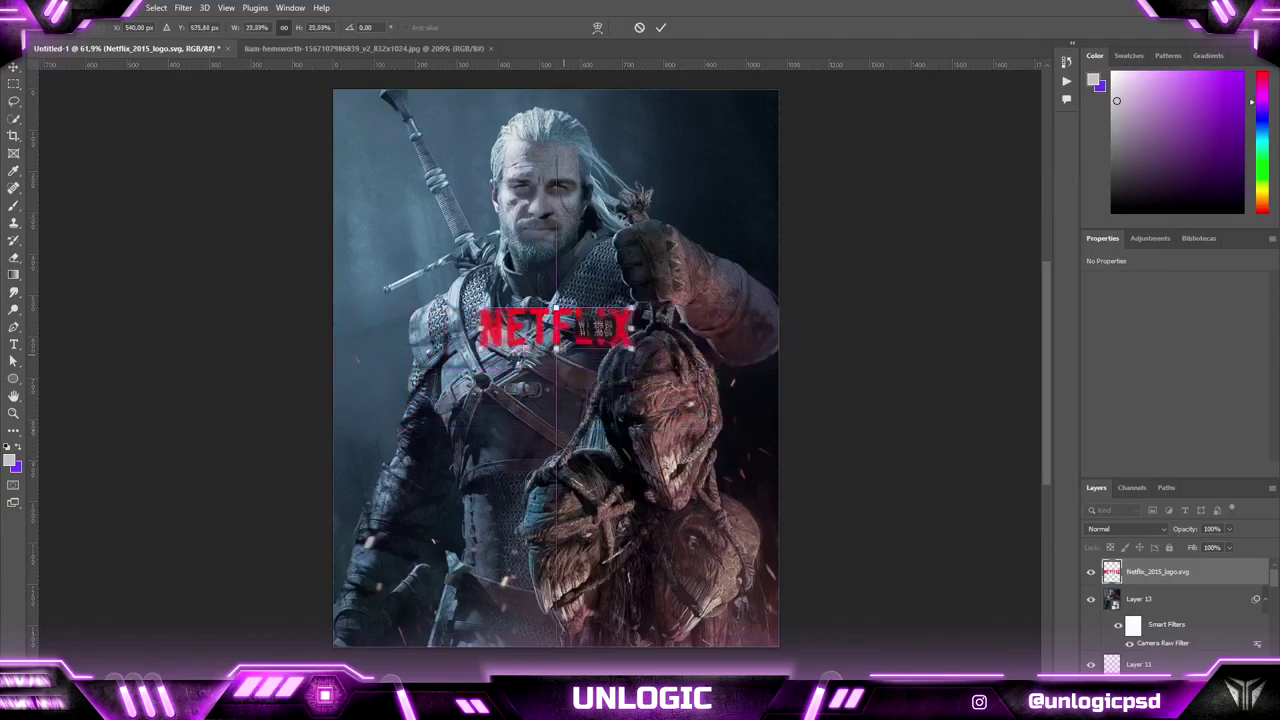
- Place the Netflix logo centered near the lower edge of the poster
left_click_drag(563, 354, 561, 328)
left_click_drag(560, 316, 560, 564)
key("Return")
- Bring the Netflix series title logo of The Witcher into the poster as a placed image
key("alt+Tab")
left_click_drag(634, 402, 304, 501)
left_click_drag(556, 319, 561, 348)
key("Return")
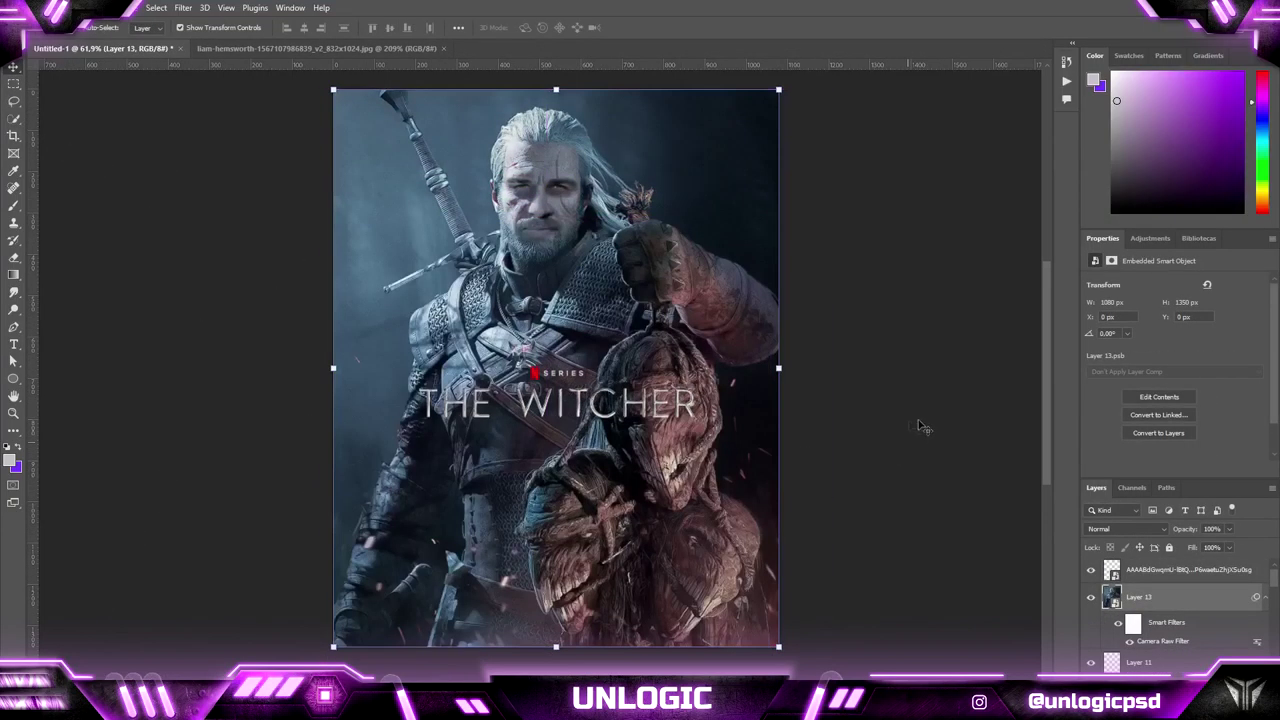
- Move The Witcher title logo to the bottom center of the poster and enlarge it slightly
left_click_drag(562, 371, 560, 577)
key("ctrl+t")
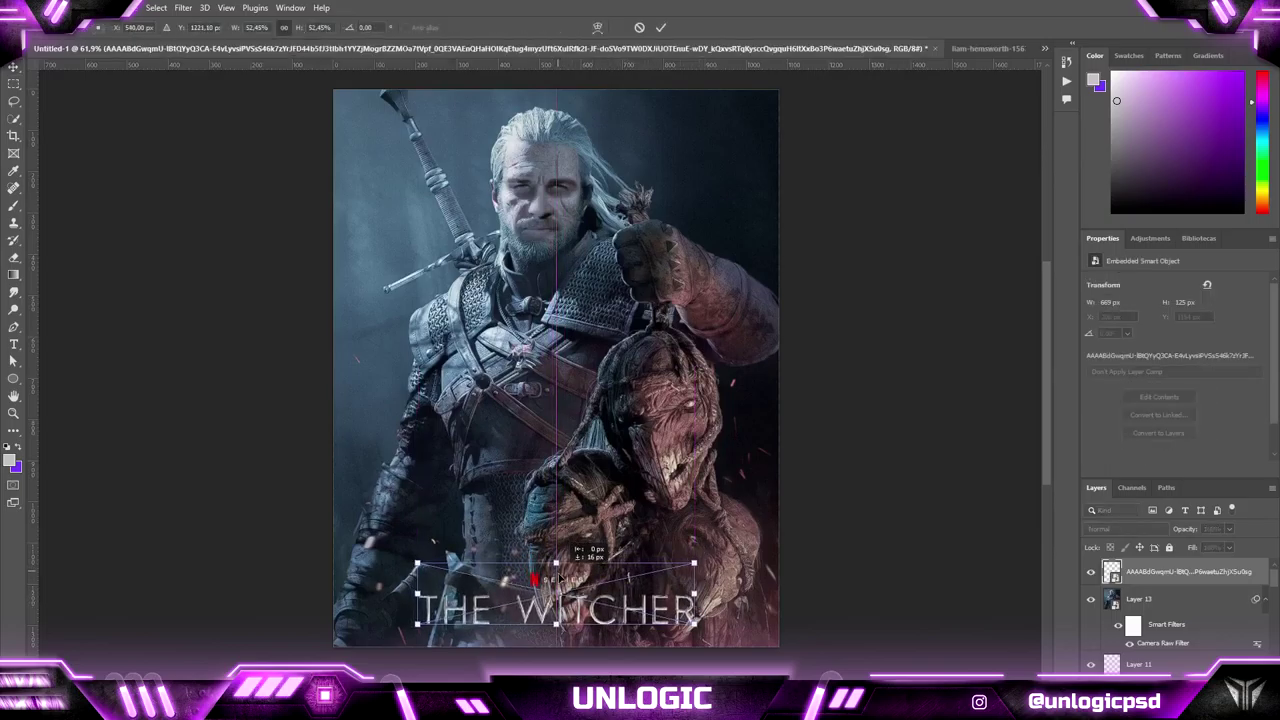
left_click_drag(694, 624, 716, 630)
left_click_drag(560, 577, 560, 566)
key("Return")
left_click(190, 440)
- Draw a black rectangle across the lower part of the poster and move its layer beneath the title logo
right_click(13, 379)
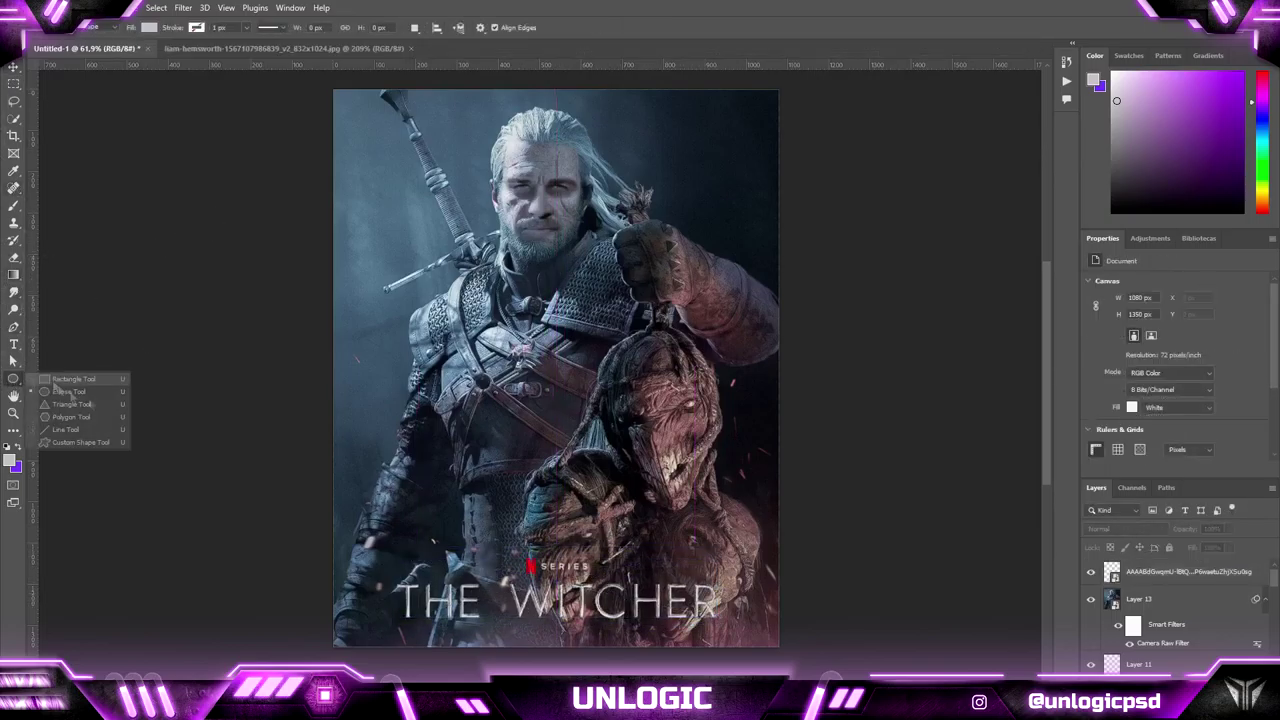
left_click(58, 380)
left_click_drag(313, 662, 793, 469)
double_click(1112, 572)
left_click(865, 241)
left_click(1165, 69)
left_click_drag(1167, 578, 1167, 611)
- Add a layer mask with a vertical gradient to the black rectangle and stretch the shape taller behind the title
left_click(153, 224)
left_click(674, 298)
left_click(1179, 700)
key("g")
left_click_drag(541, 510, 541, 612)
left_click(14, 67)
left_click_drag(554, 469, 556, 413)
left_click_drag(554, 661, 566, 529)
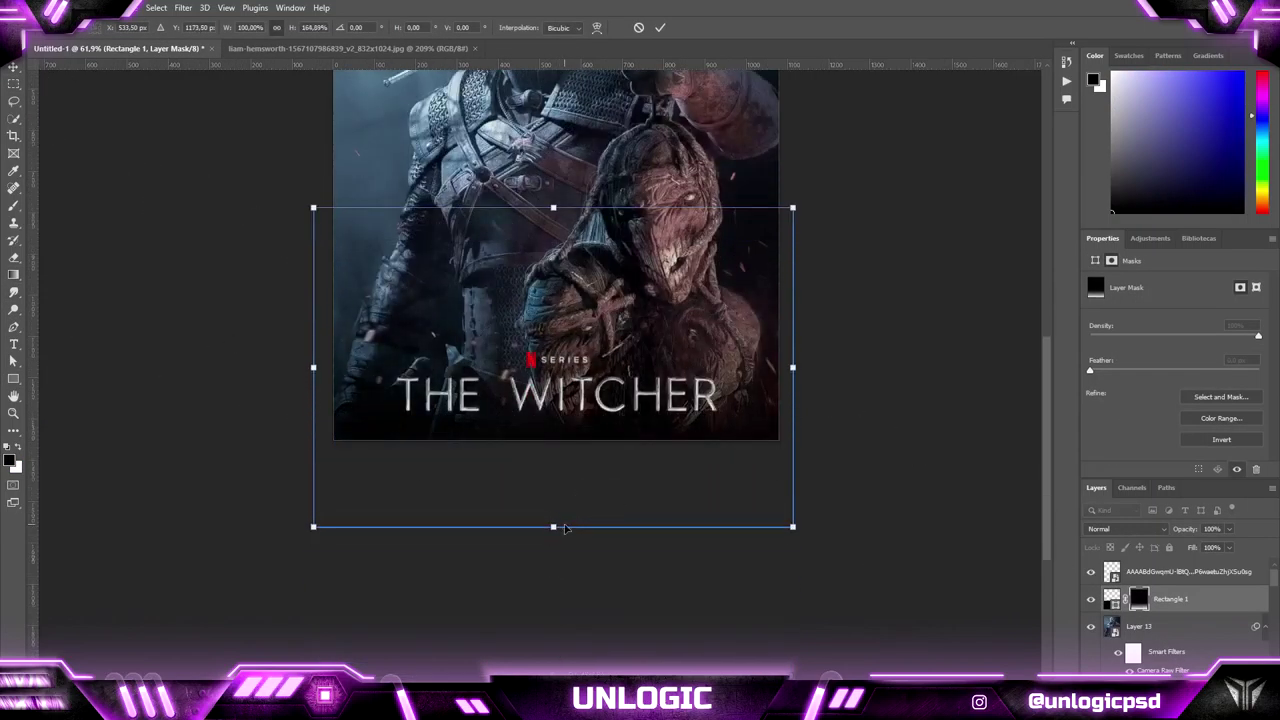
scroll(566, 529, "up", 3)
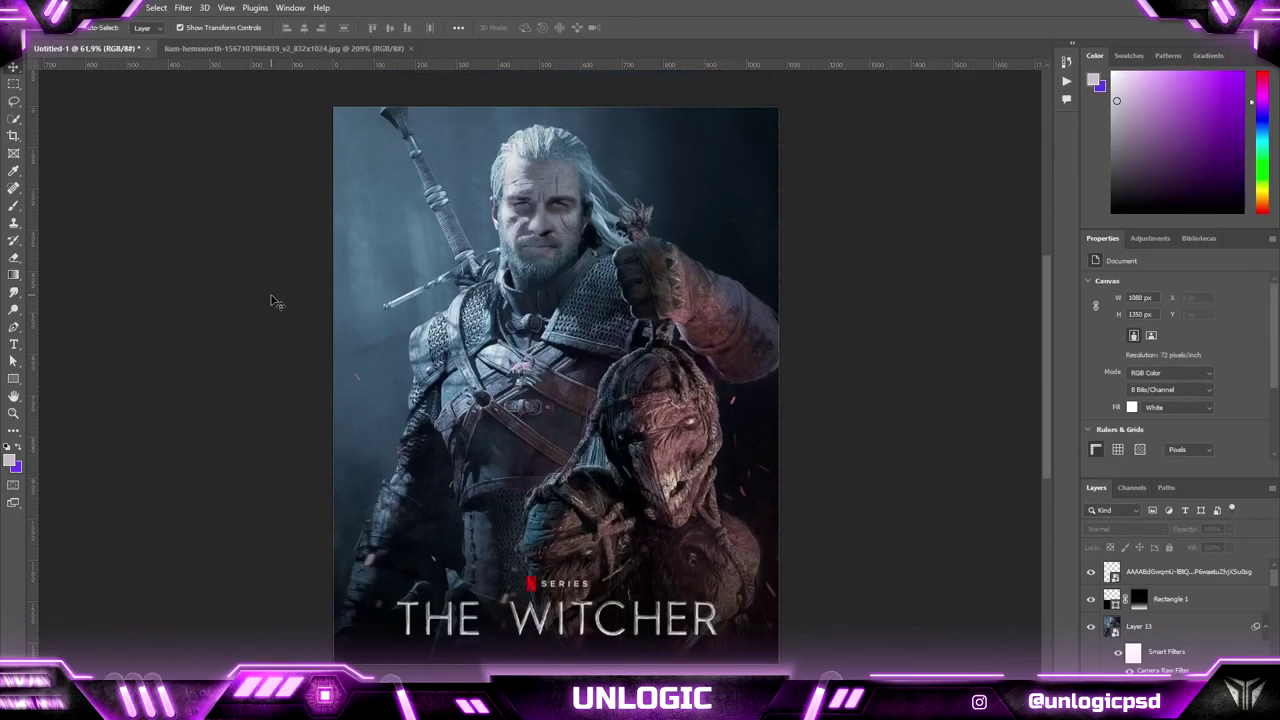